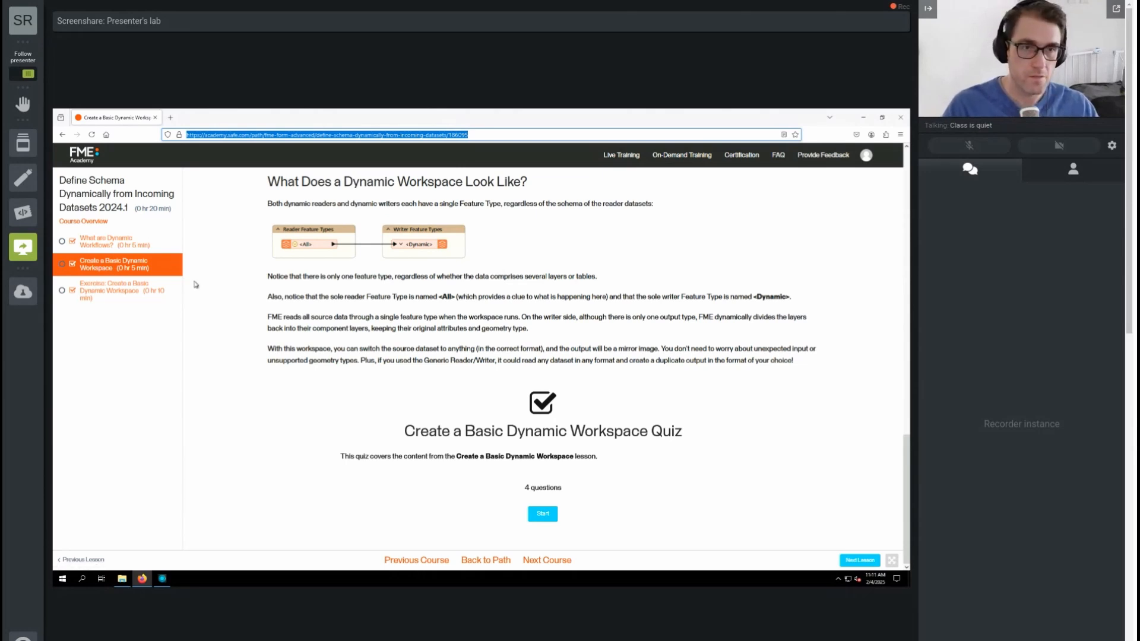
Open the lesson "Exercise: Create a Basic Dynamic Workspace" and read its introduction and the Generate Workspace settings under "Start Workbench".
{"action": "left_click", "coordinate": [101, 292]}
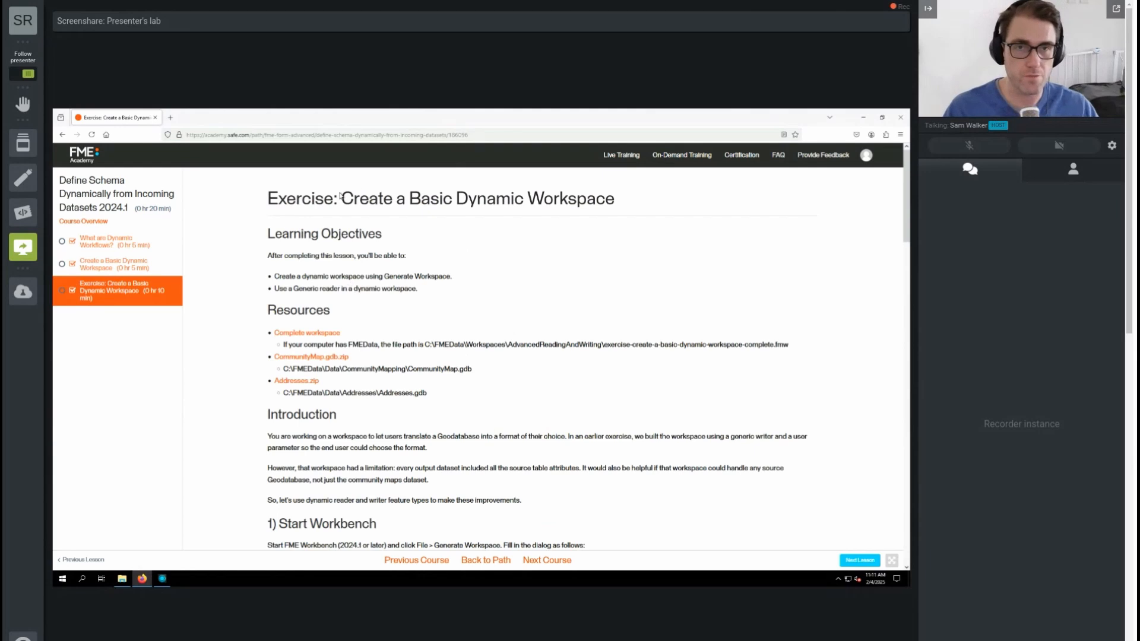
{"action": "scroll", "coordinate": [249, 285], "scroll_direction": "down", "scroll_amount": 2}
{"action": "scroll", "coordinate": [235, 301], "scroll_direction": "up", "scroll_amount": 2}
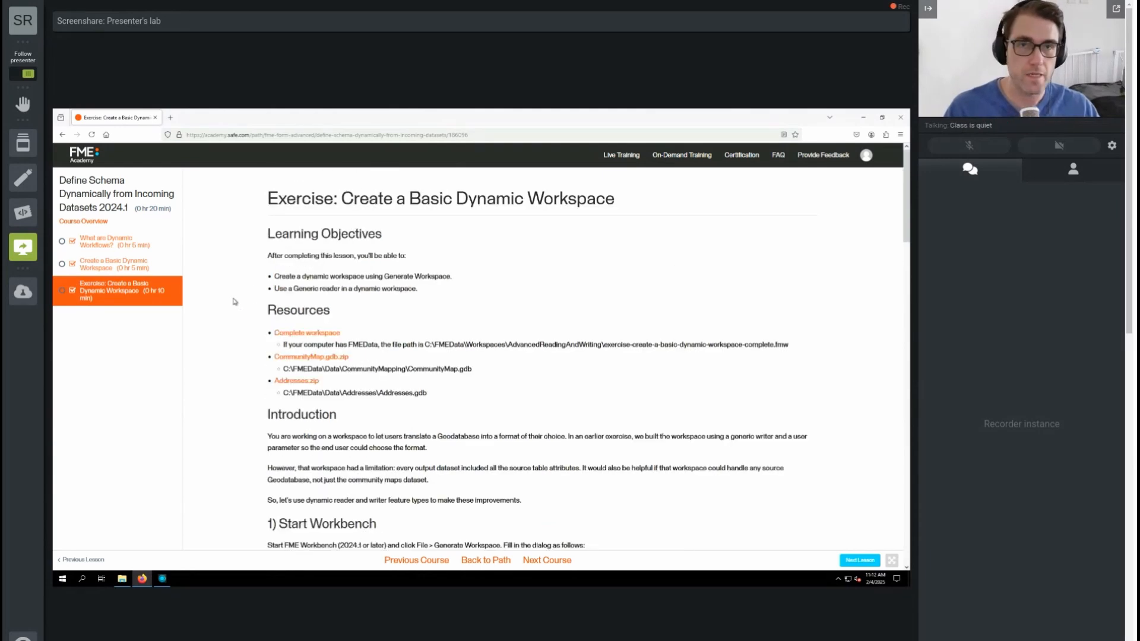
{"action": "scroll", "coordinate": [235, 301], "scroll_direction": "down", "scroll_amount": 1}
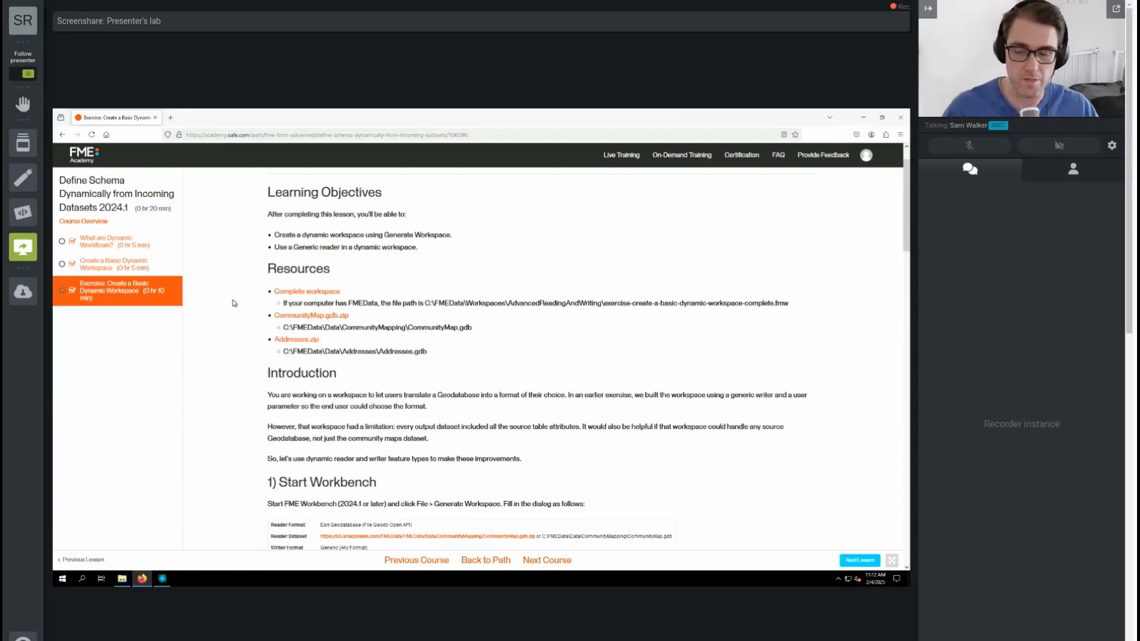
{"action": "scroll", "coordinate": [226, 272], "scroll_direction": "up", "scroll_amount": 1}
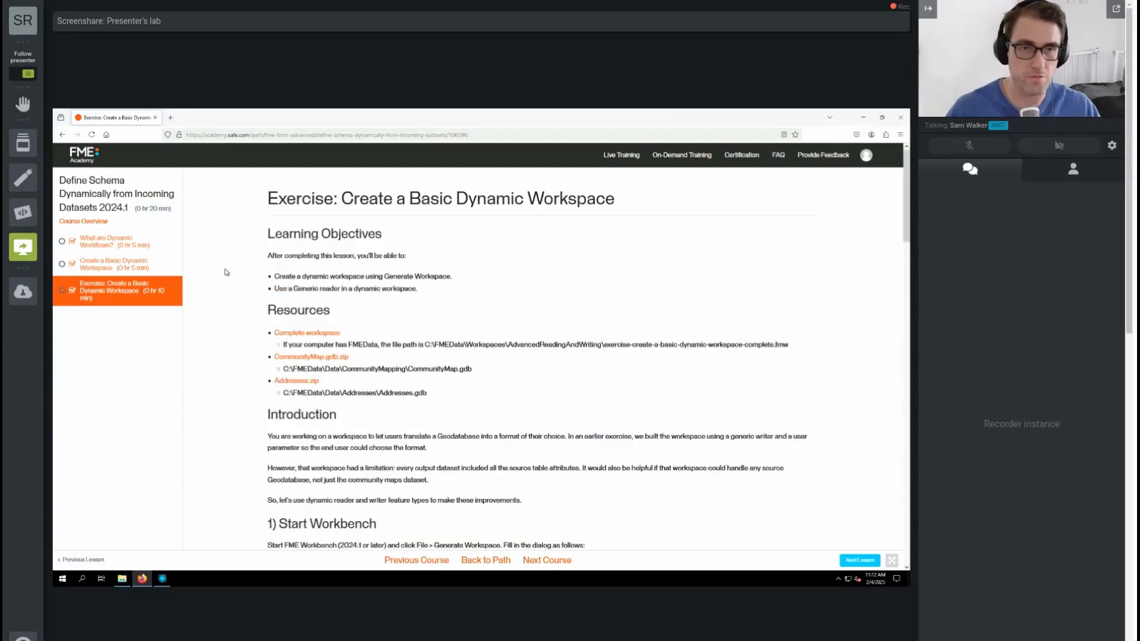
{"action": "left_click", "coordinate": [323, 134]}
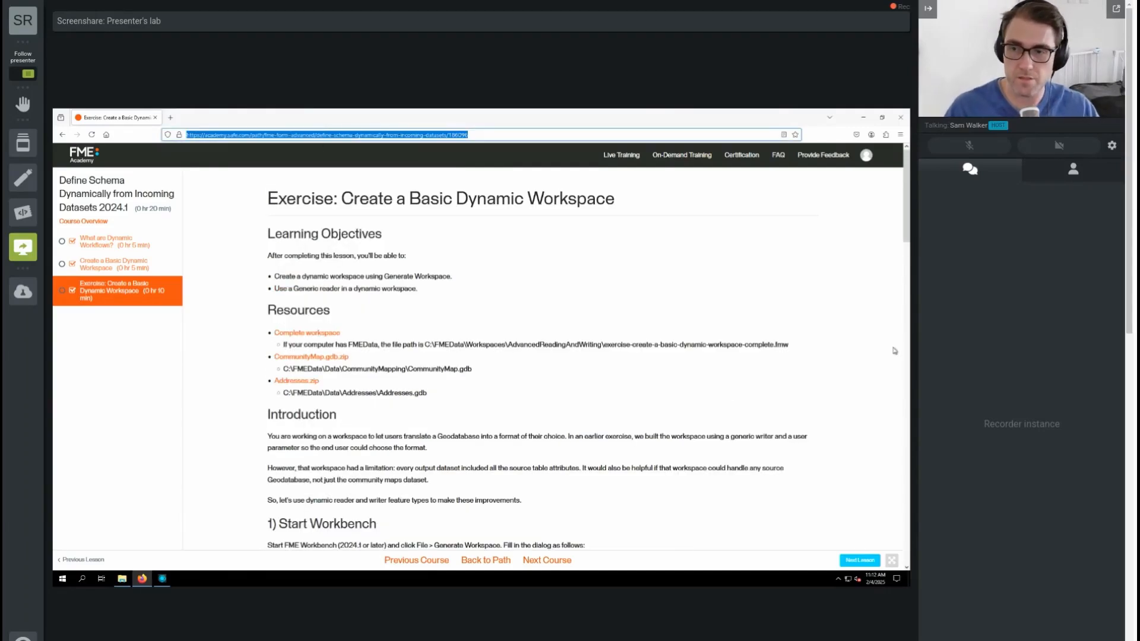
{"action": "left_click", "coordinate": [226, 297]}
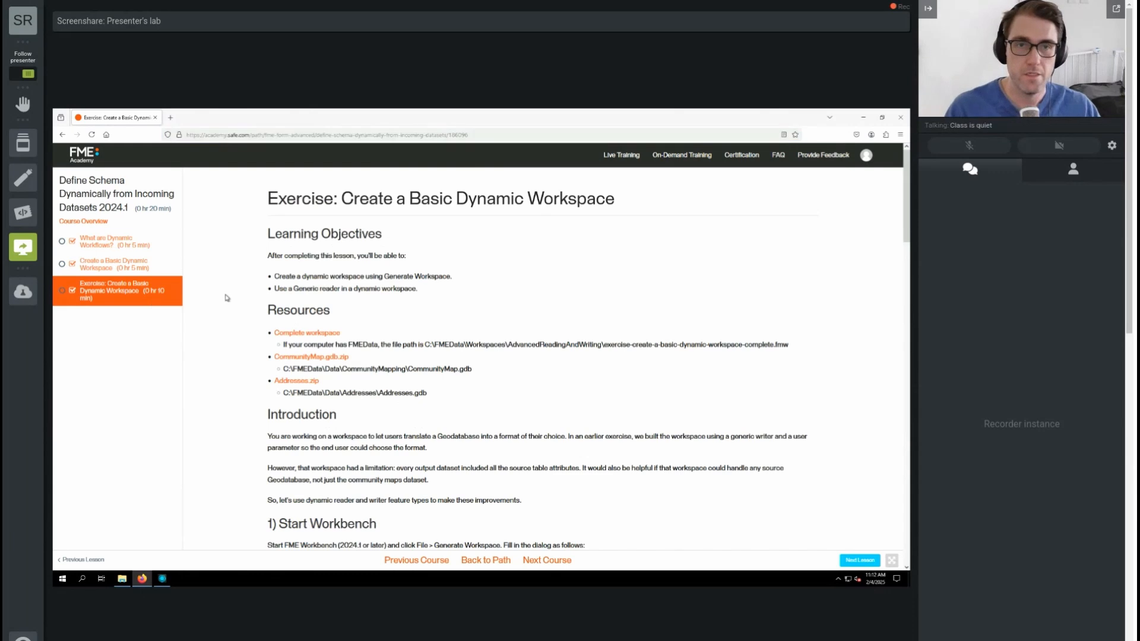
{"action": "scroll", "coordinate": [226, 297], "scroll_direction": "down", "scroll_amount": 2}
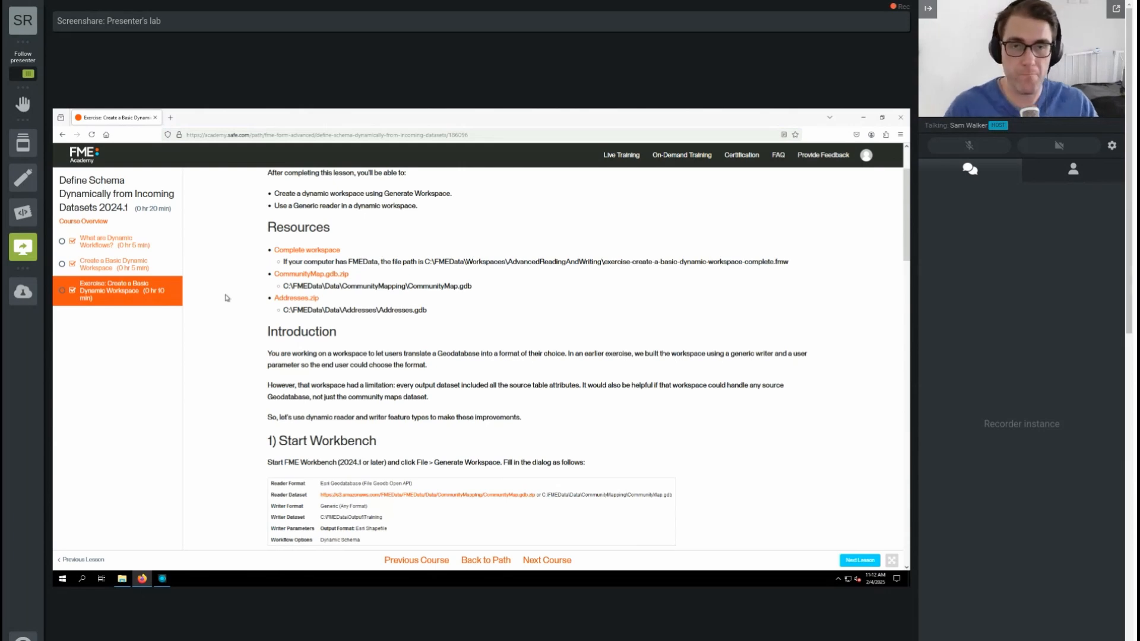
{"action": "scroll", "coordinate": [226, 298], "scroll_direction": "down", "scroll_amount": 3}
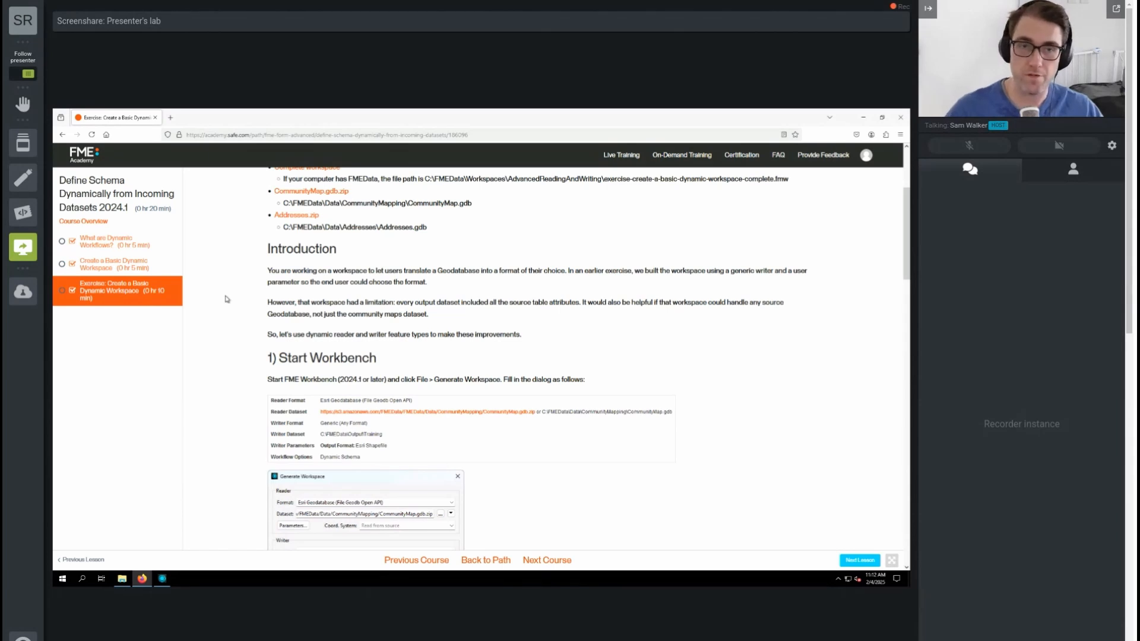
{"action": "scroll", "coordinate": [291, 338], "scroll_direction": "down", "scroll_amount": 1}
{"action": "scroll", "coordinate": [262, 353], "scroll_direction": "down", "scroll_amount": 1}
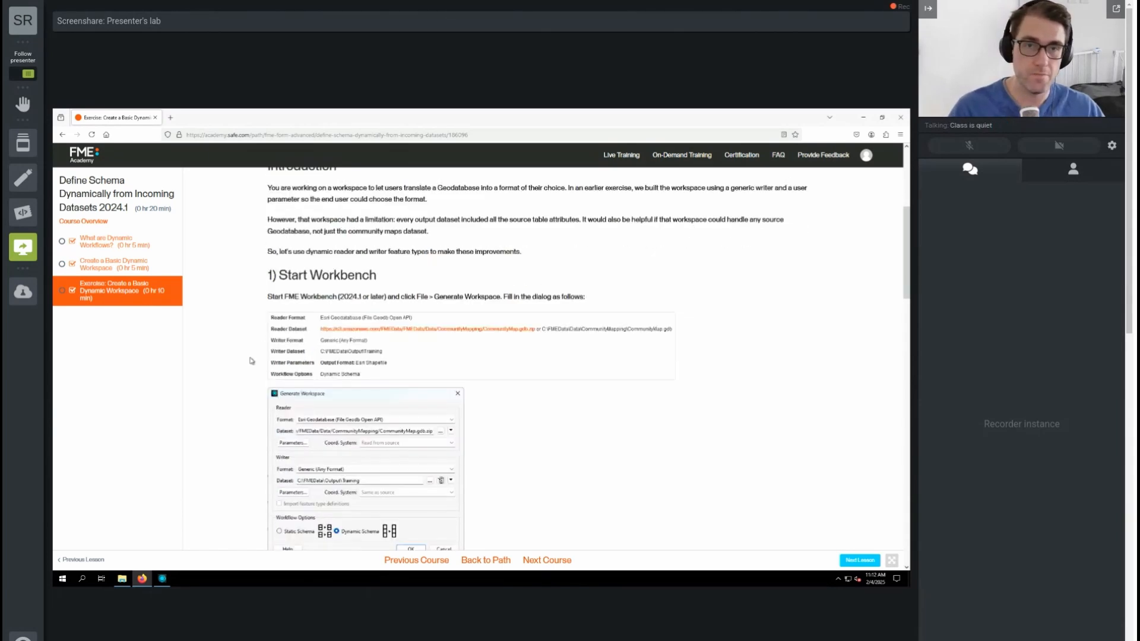
{"action": "scroll", "coordinate": [251, 360], "scroll_direction": "down", "scroll_amount": 2}
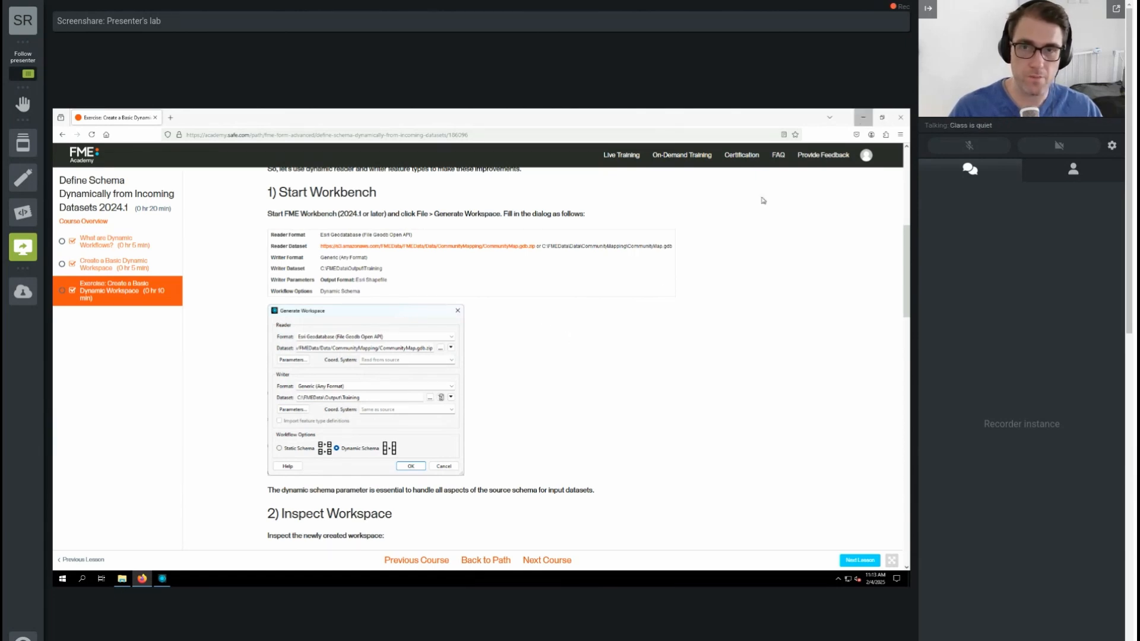
Switch to FME Workbench and start generating a new workspace.
{"action": "left_click", "coordinate": [863, 117]}
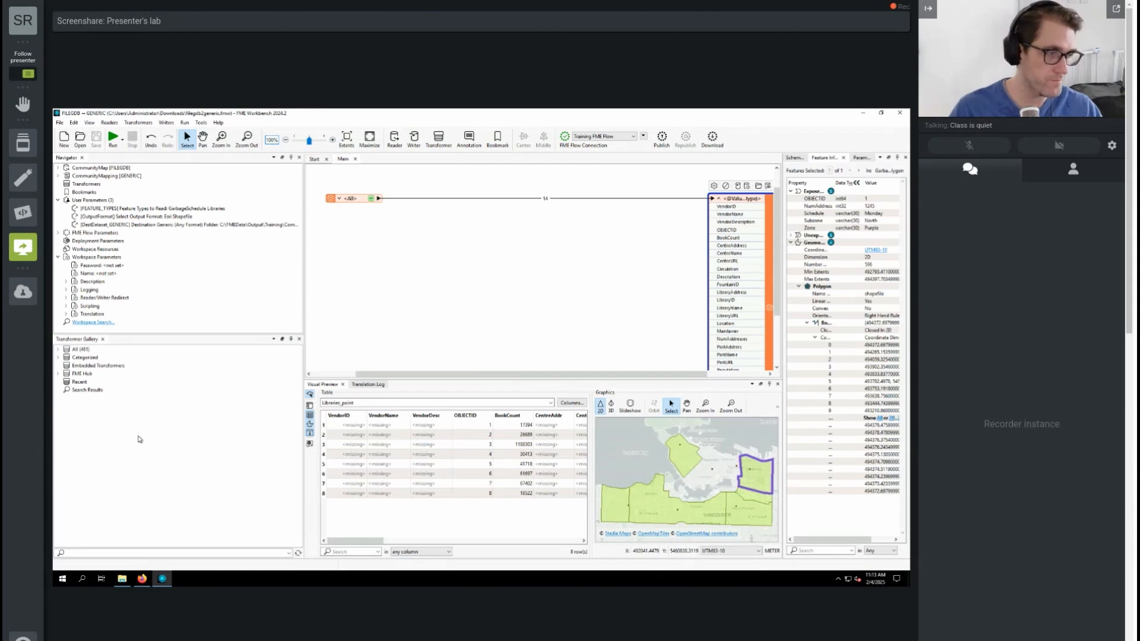
{"action": "left_click", "coordinate": [384, 313]}
{"action": "left_click", "coordinate": [61, 123]}
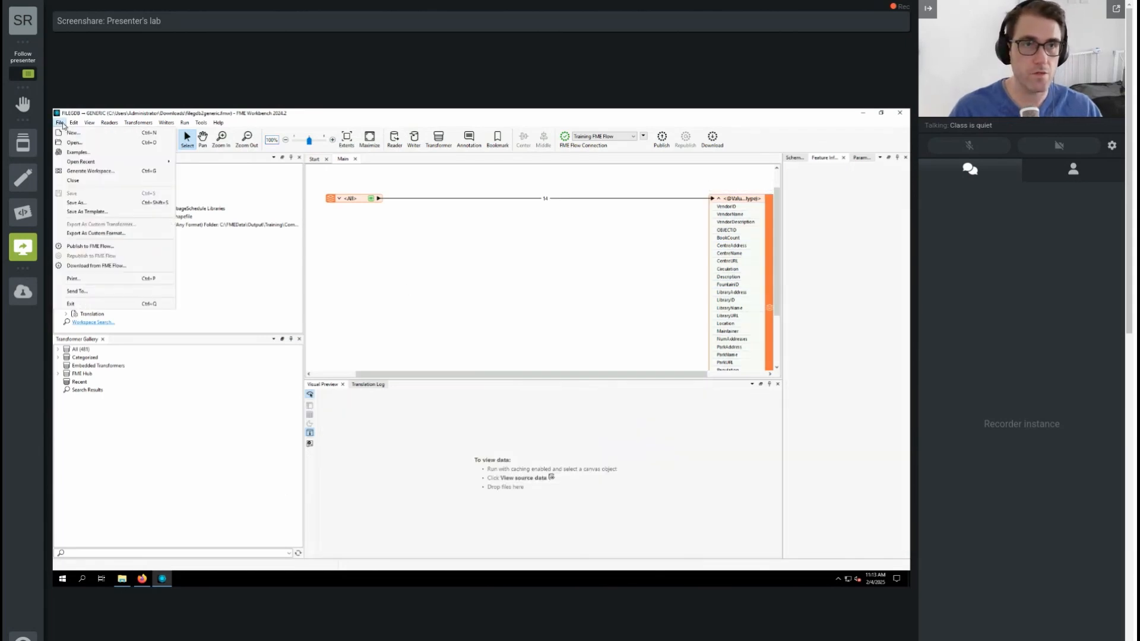
{"action": "left_click", "coordinate": [82, 172]}
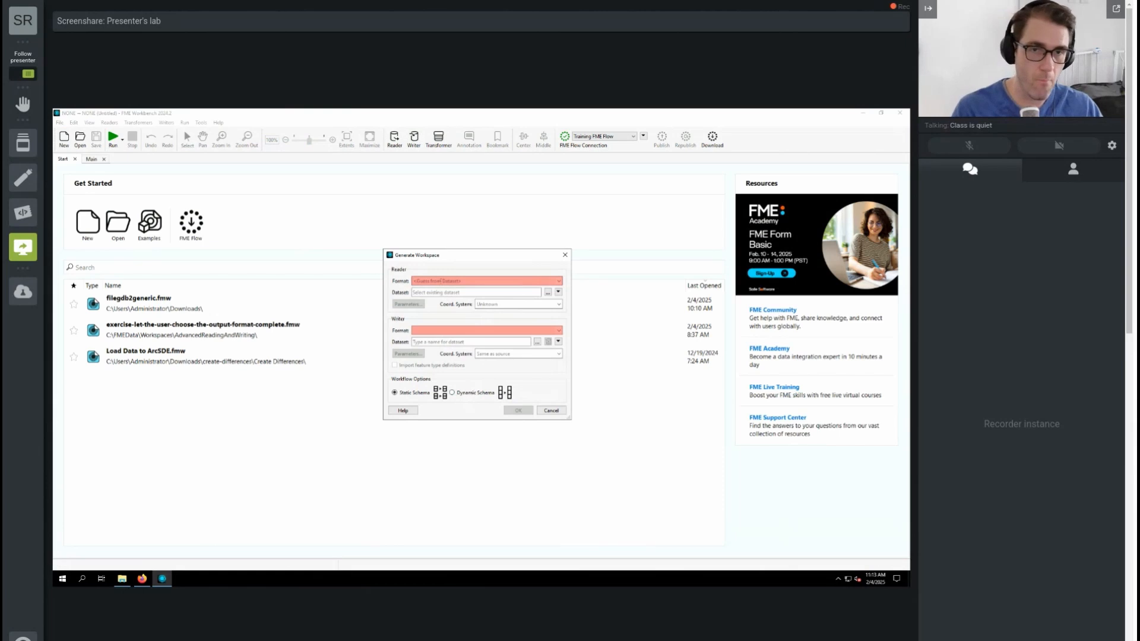
Set the reader format to Esri Geodatabase (File Geodb Open API) with the CommunityMap.gdb dataset from the CommunityMapping folder.
{"action": "type", "text": "opena"}
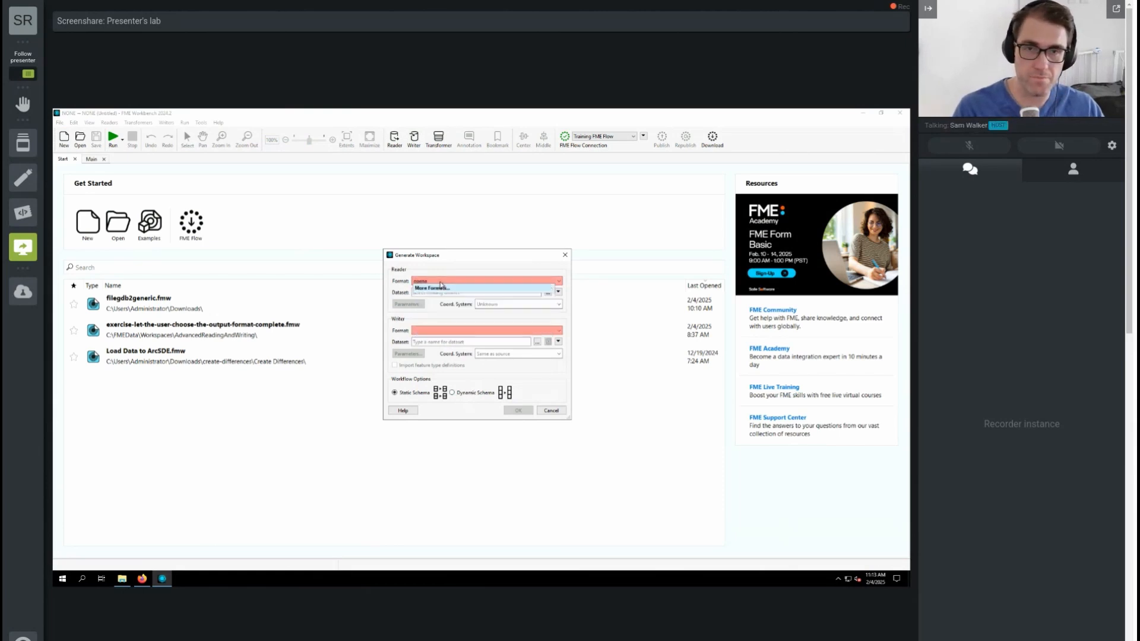
{"action": "key", "text": "BackSpace"}
{"action": "type", "text": "api"}
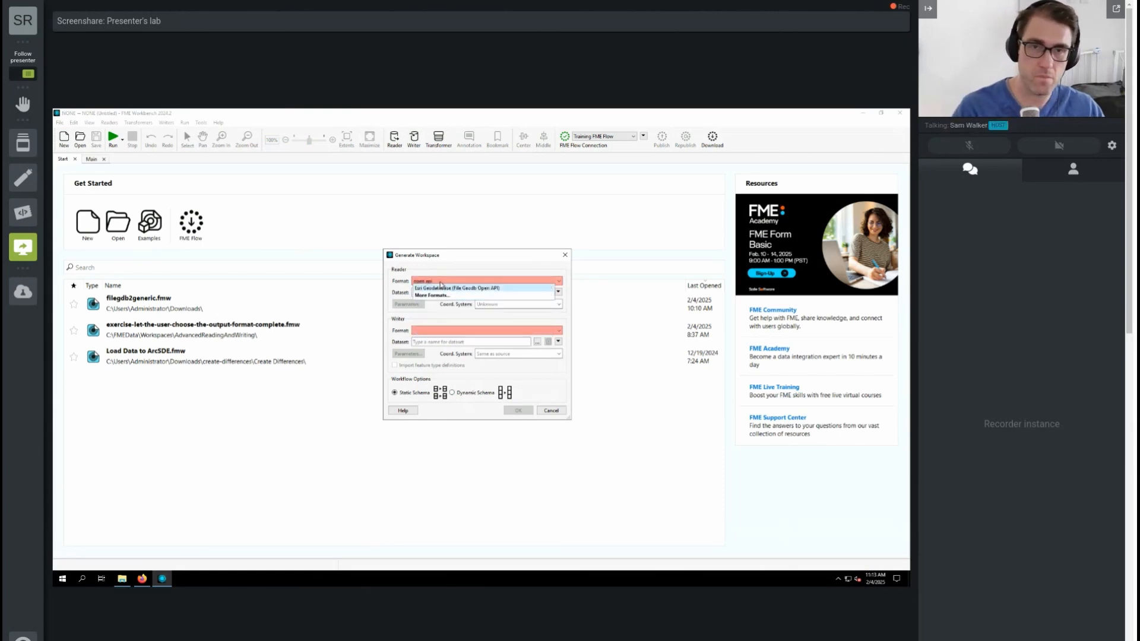
{"action": "left_click", "coordinate": [441, 289]}
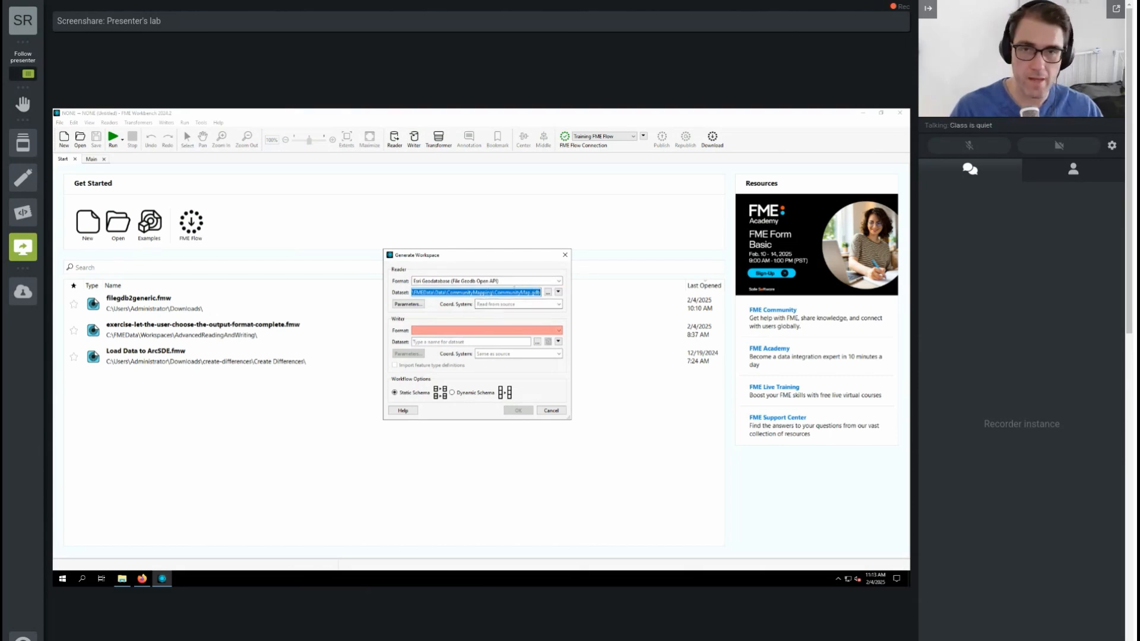
Set the writer format to Generic (Any Format) and its dataset to C:\FMEData\Output\Training.
{"action": "left_click", "coordinate": [430, 327]}
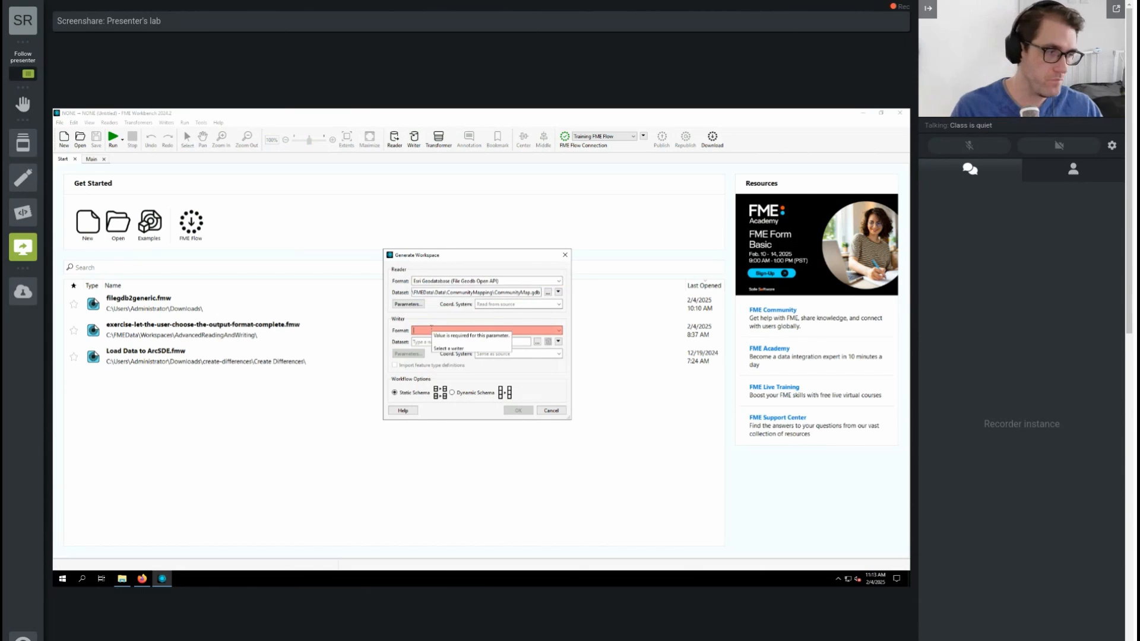
{"action": "type", "text": "ge"}
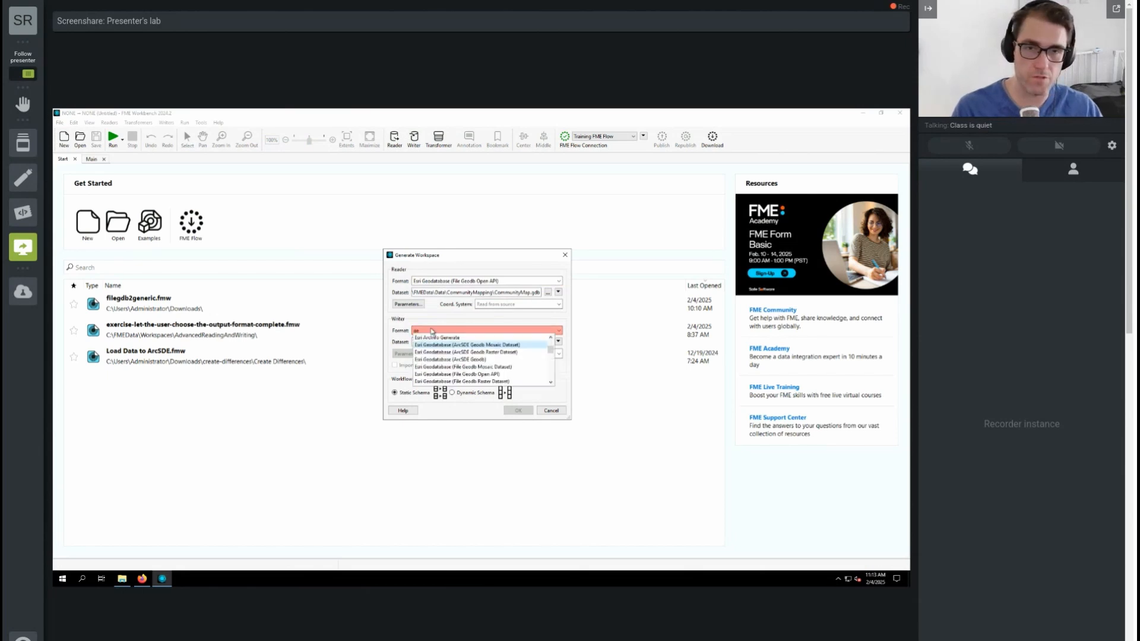
{"action": "type", "text": "neric"}
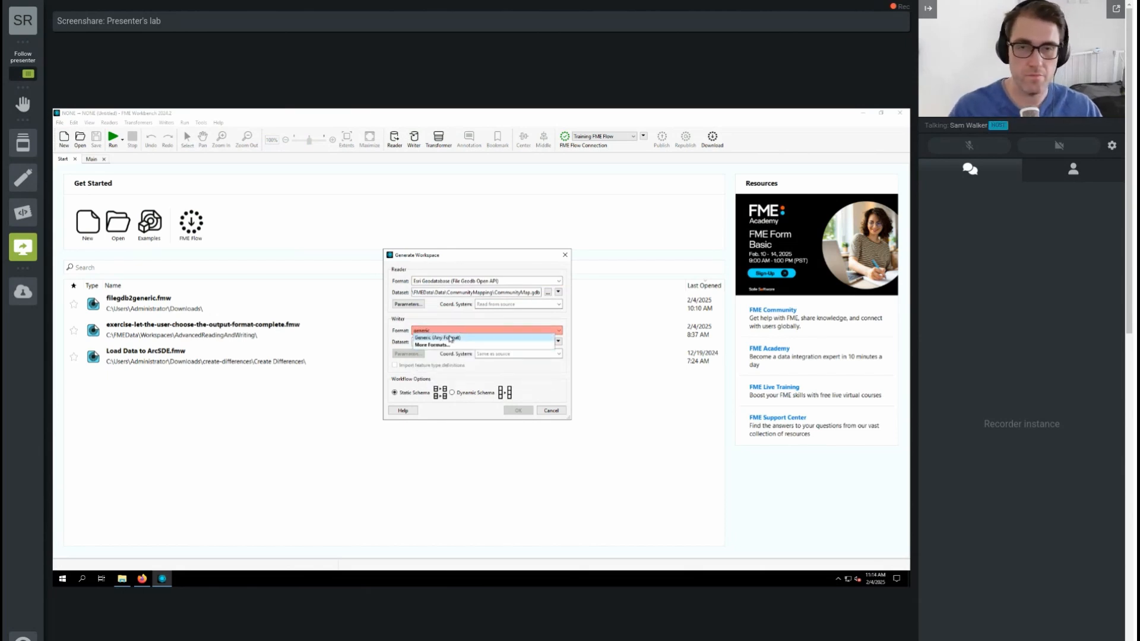
{"action": "left_click", "coordinate": [450, 339]}
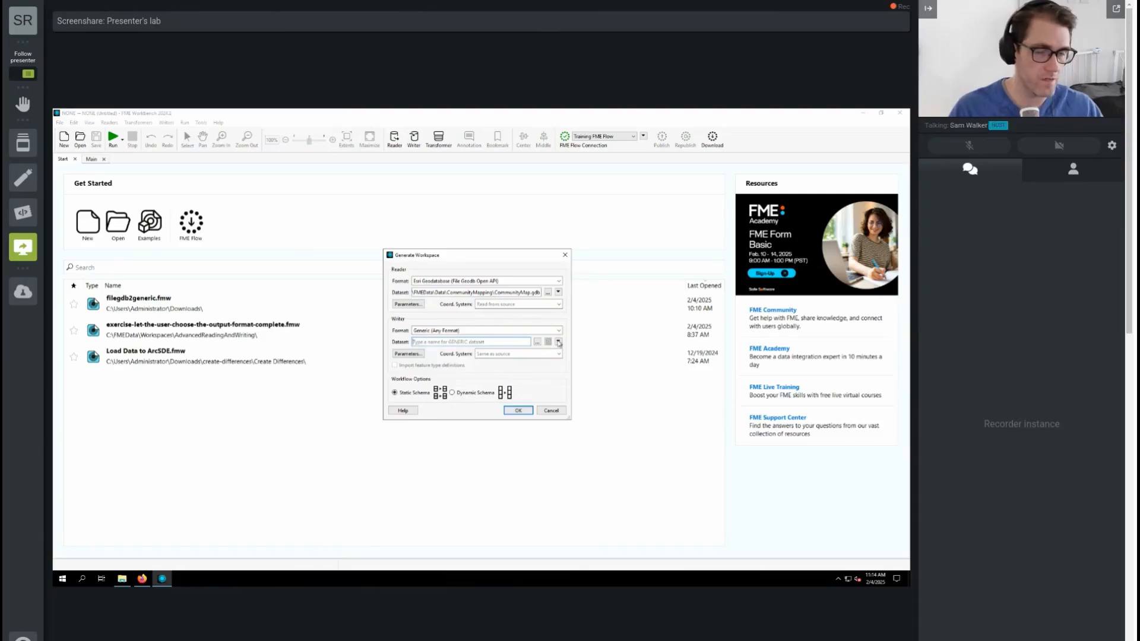
{"action": "type", "text": "C:\\FMEData\\Output\\Training"}
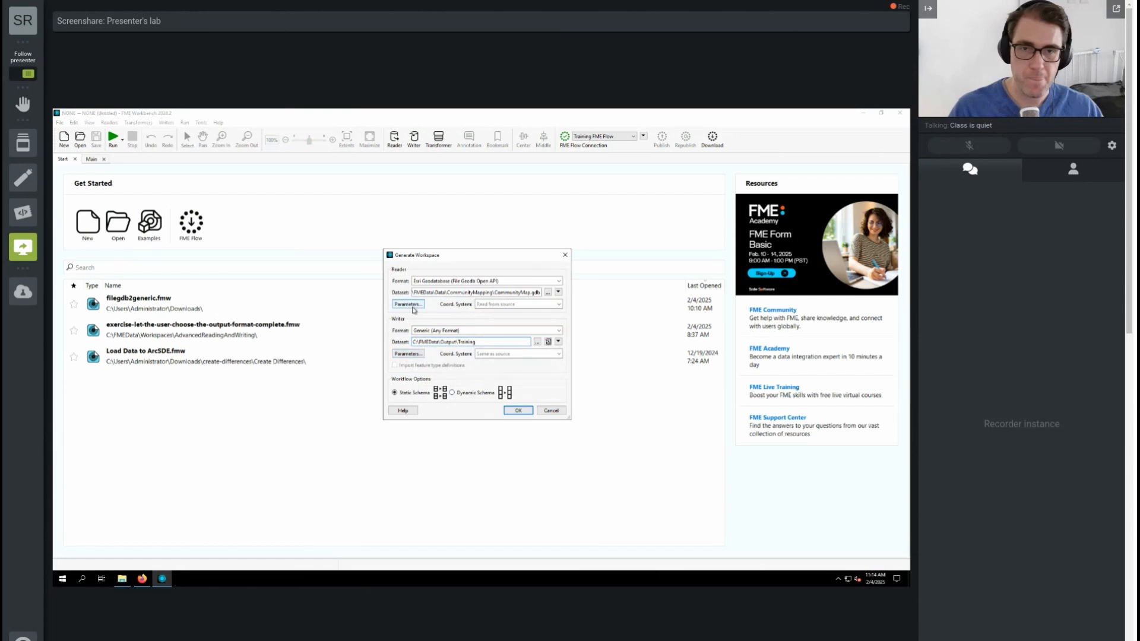
Set the writer's output format to Esri Shapefile, choose Dynamic Schema as the workflow option, and generate the workspace.
{"action": "left_click", "coordinate": [408, 354]}
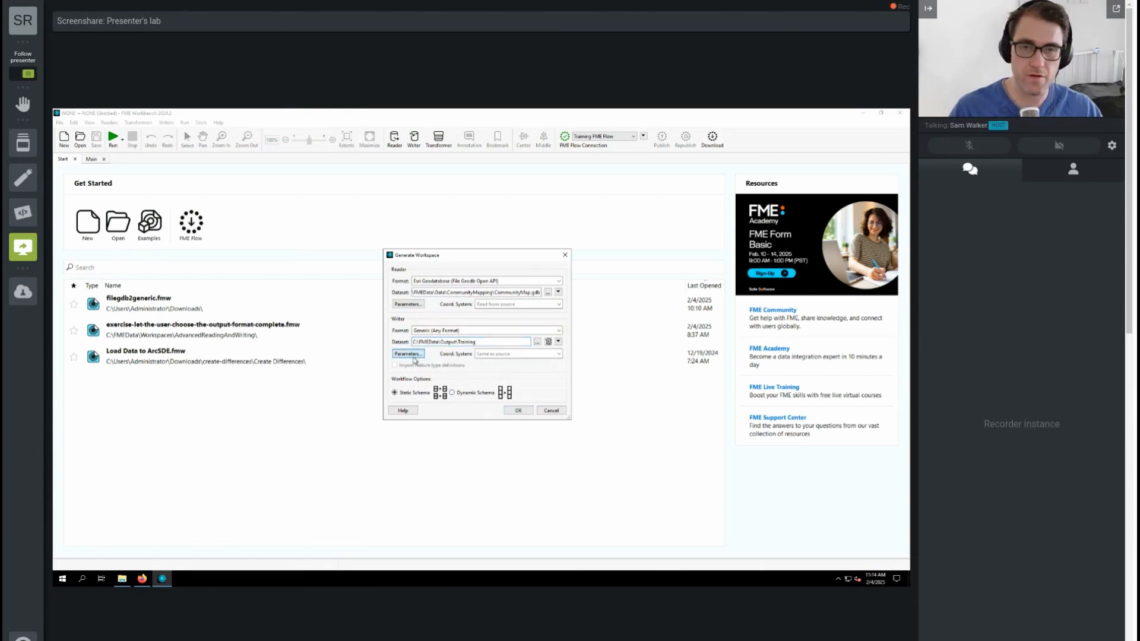
{"action": "left_click", "coordinate": [460, 311]}
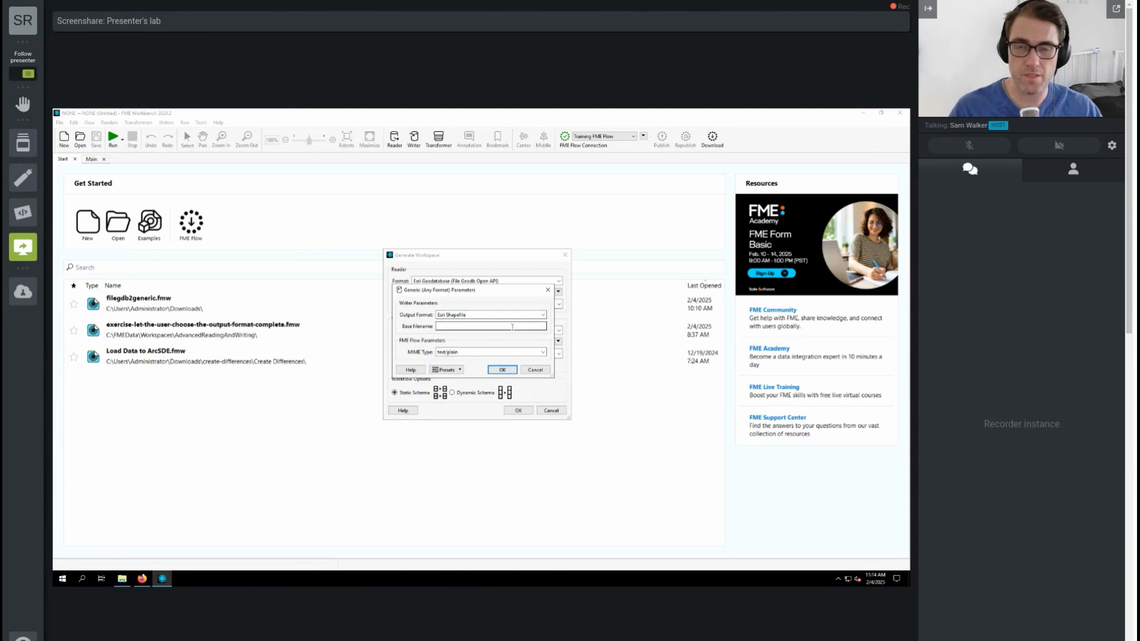
{"action": "left_click", "coordinate": [501, 370]}
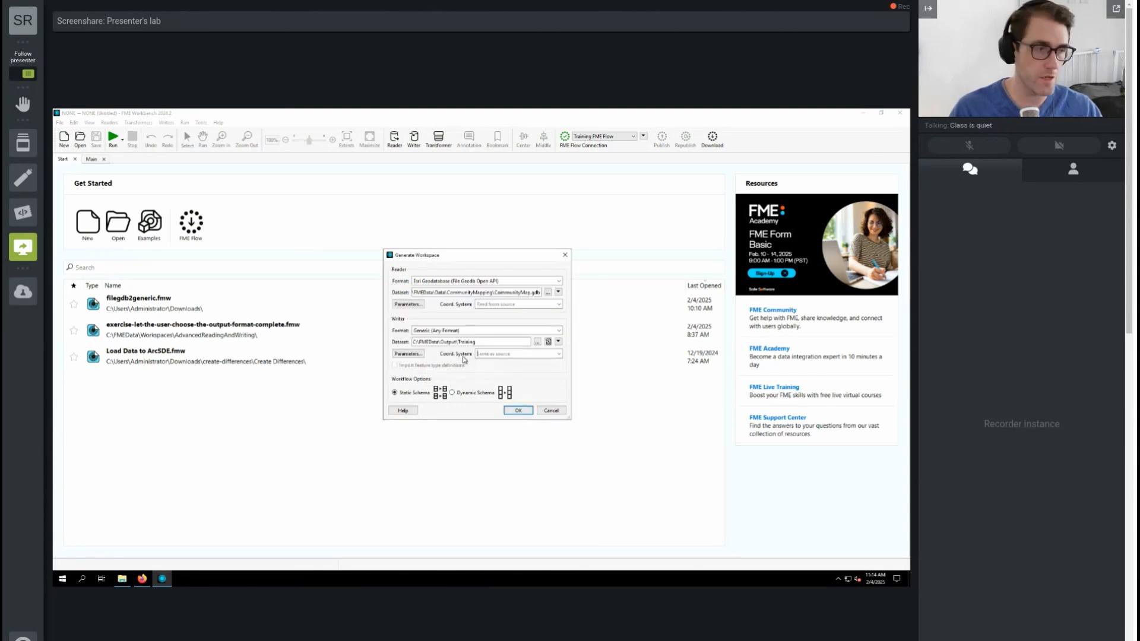
{"action": "left_click", "coordinate": [463, 394]}
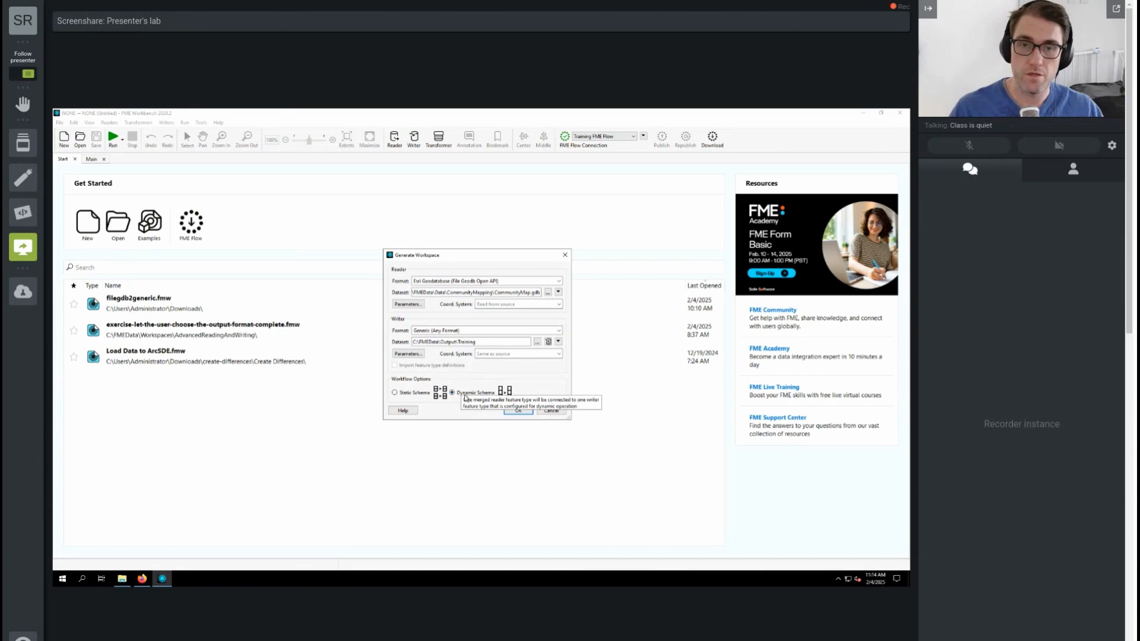
{"action": "left_click", "coordinate": [517, 411]}
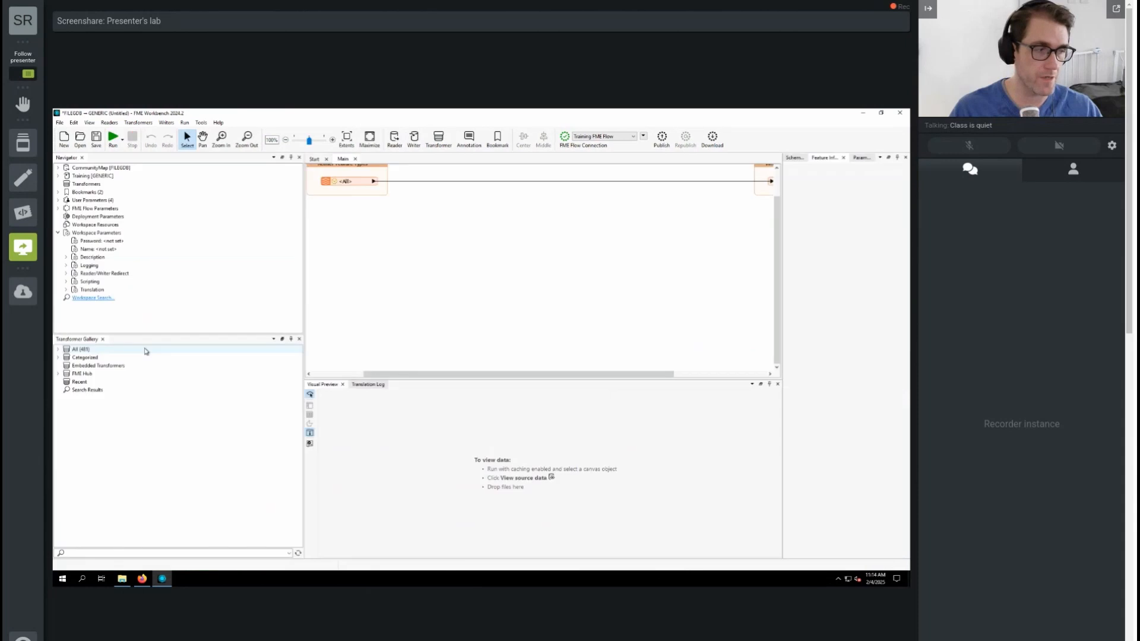
Move the Writer Feature Types bookmark on the canvas close beside the Reader Feature Types bookmark.
{"action": "scroll", "coordinate": [567, 252], "scroll_direction": "up", "scroll_amount": 2}
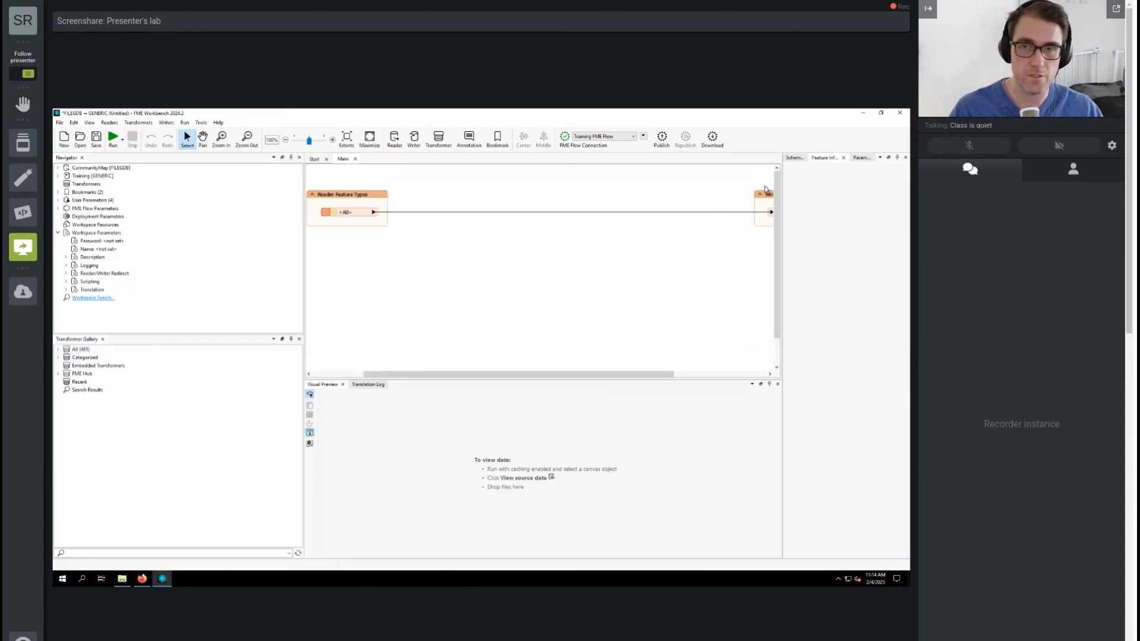
{"action": "left_click_drag", "start_coordinate": [767, 197], "coordinate": [465, 198]}
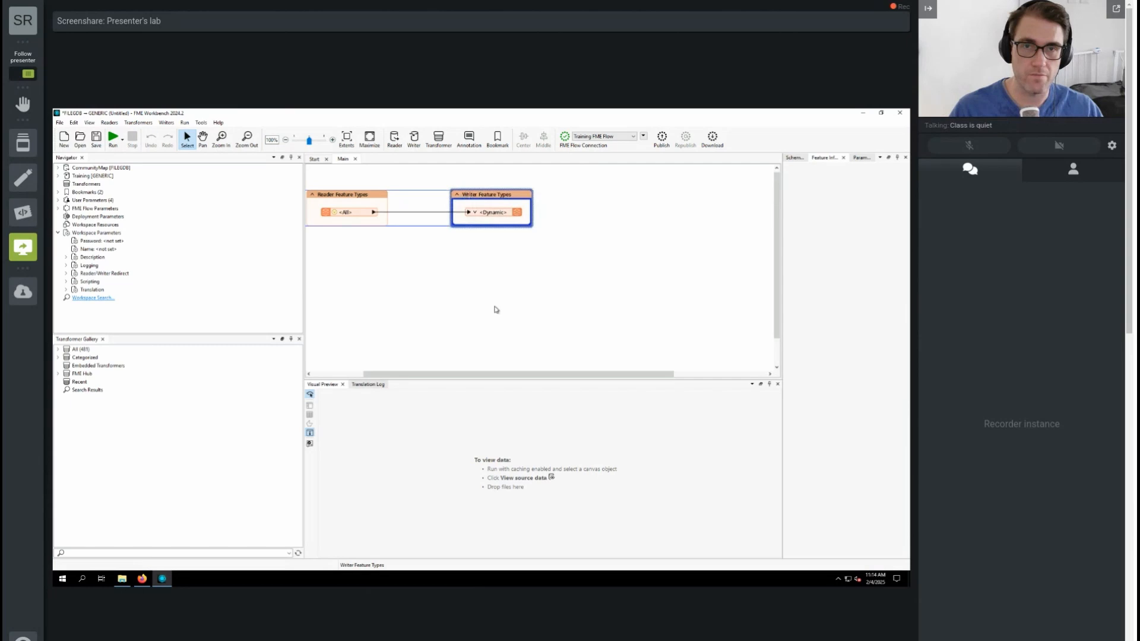
{"action": "left_click_drag", "start_coordinate": [481, 375], "coordinate": [429, 374]}
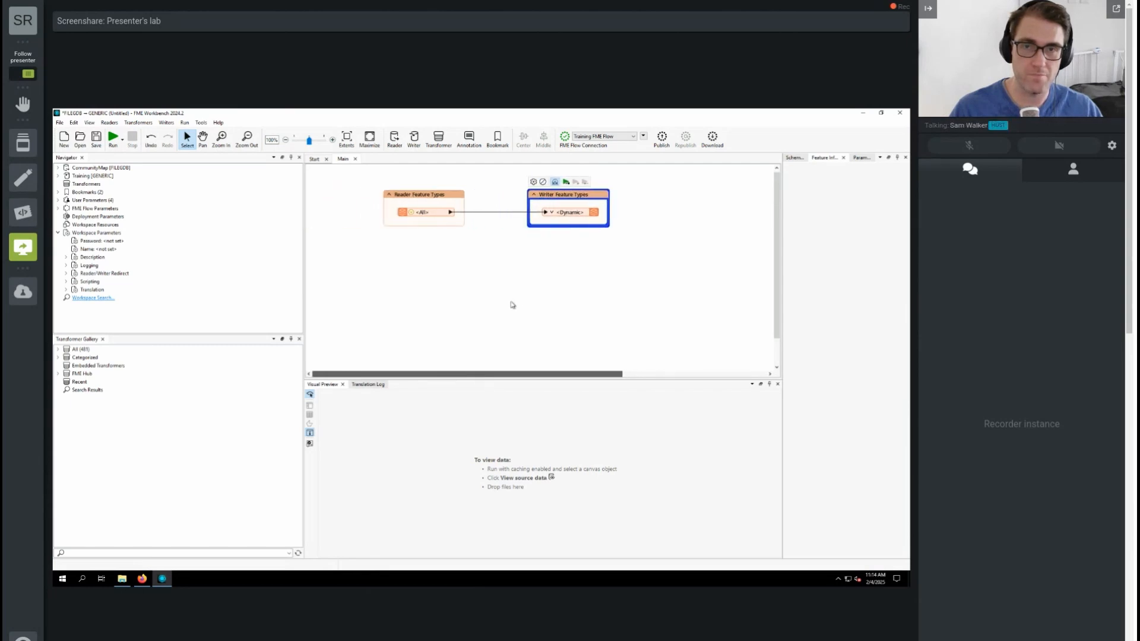
{"action": "left_click", "coordinate": [518, 301]}
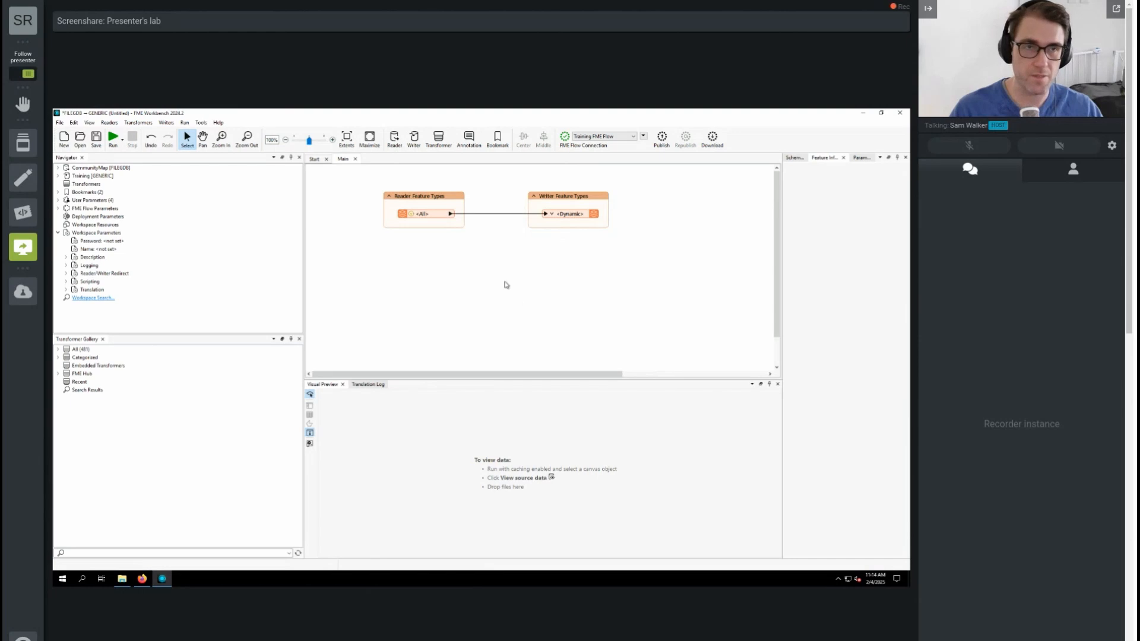
Save the workspace in the Downloads folder as dynamic.
{"action": "left_click", "coordinate": [96, 141]}
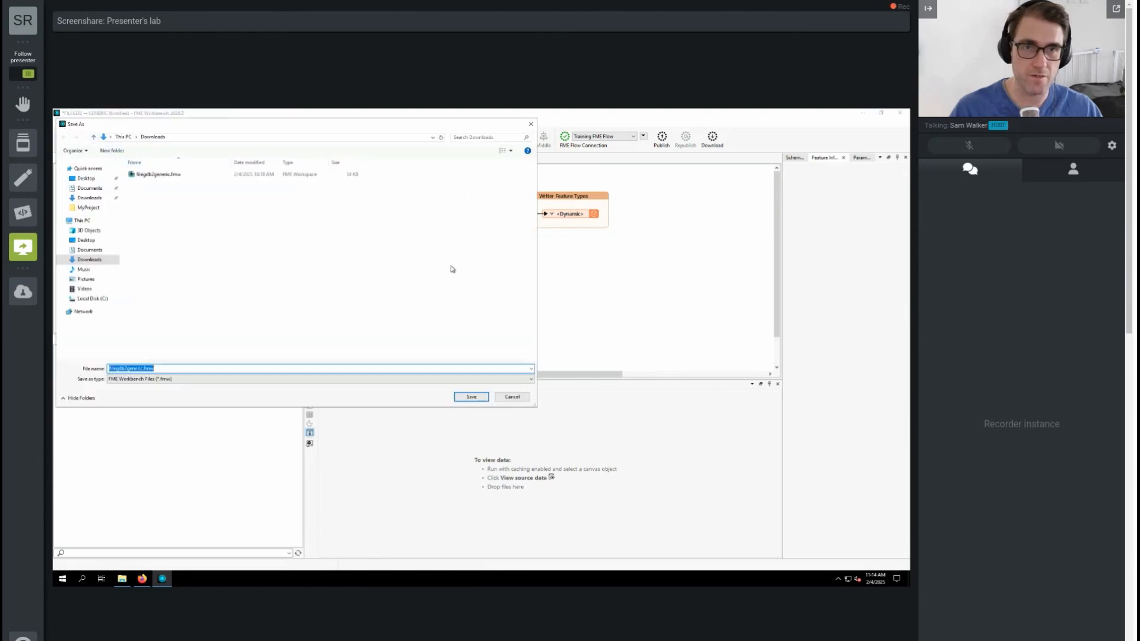
{"action": "type", "text": "dynamic"}
{"action": "key", "text": "Return"}
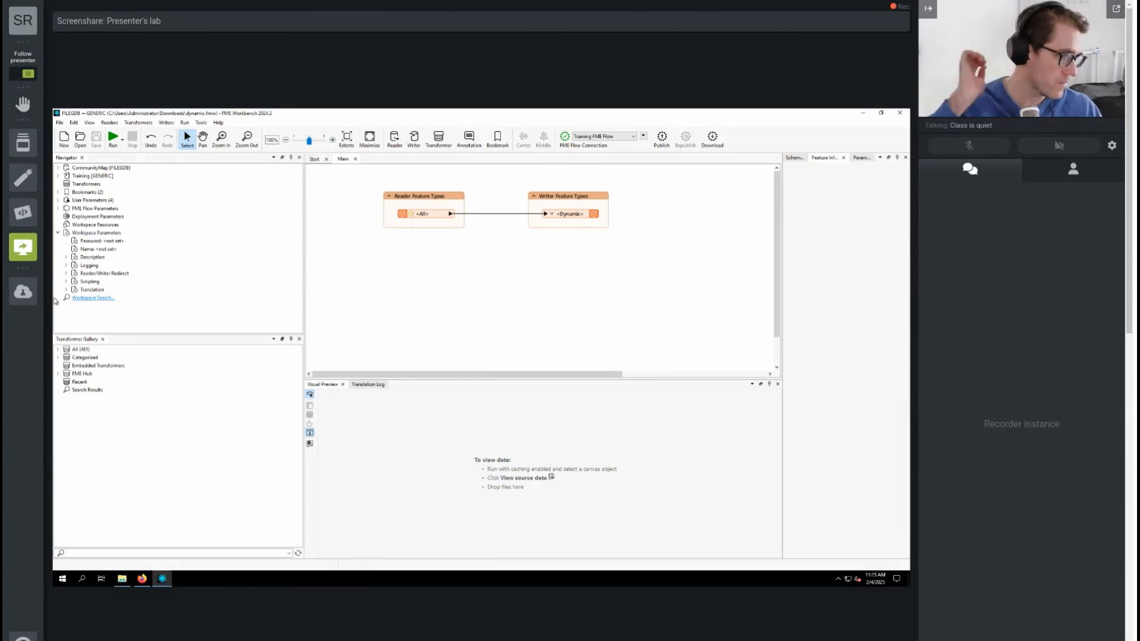
Run the workspace with parameter prompting and set the feature types to read to CommunityCentres and FoodVendors.
{"action": "left_click", "coordinate": [57, 201]}
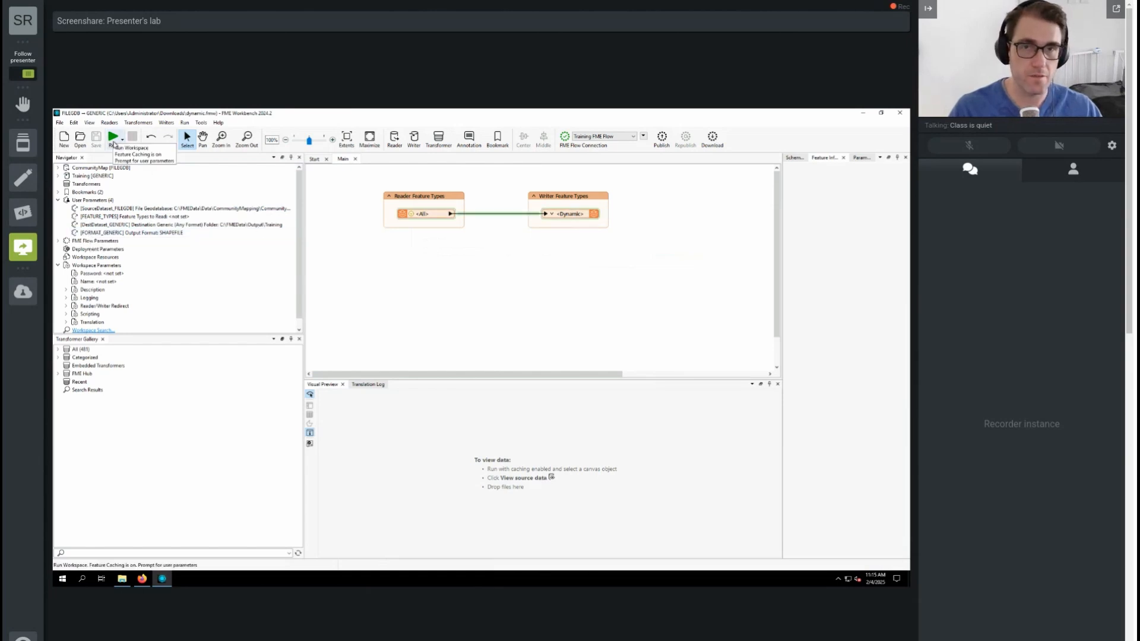
{"action": "left_click", "coordinate": [114, 143]}
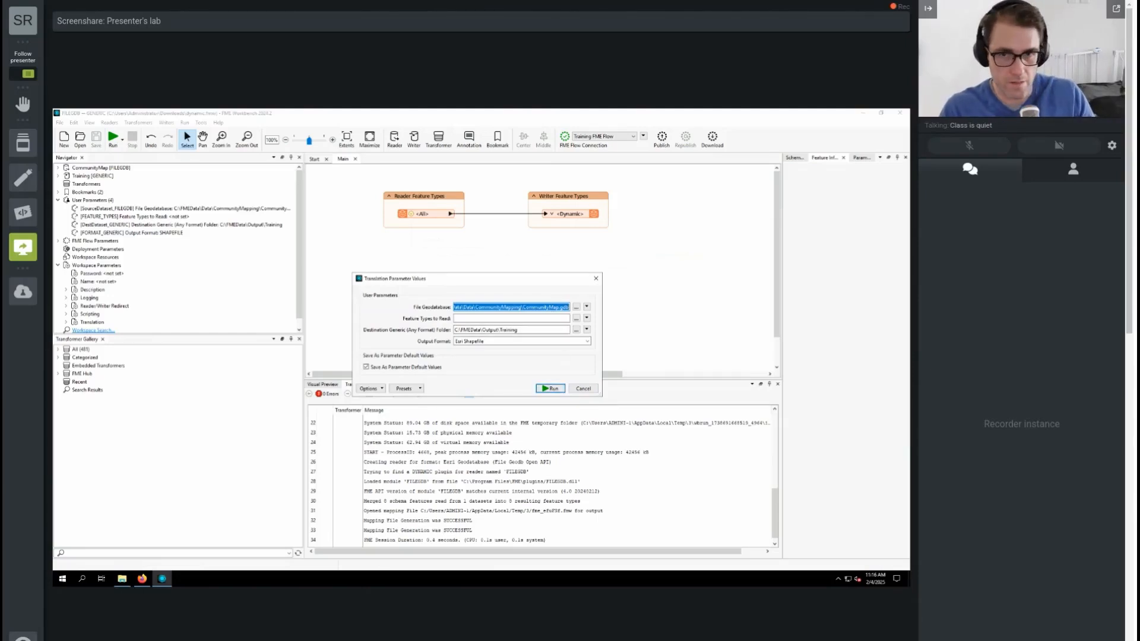
{"action": "left_click", "coordinate": [576, 318]}
{"action": "left_click", "coordinate": [425, 312]}
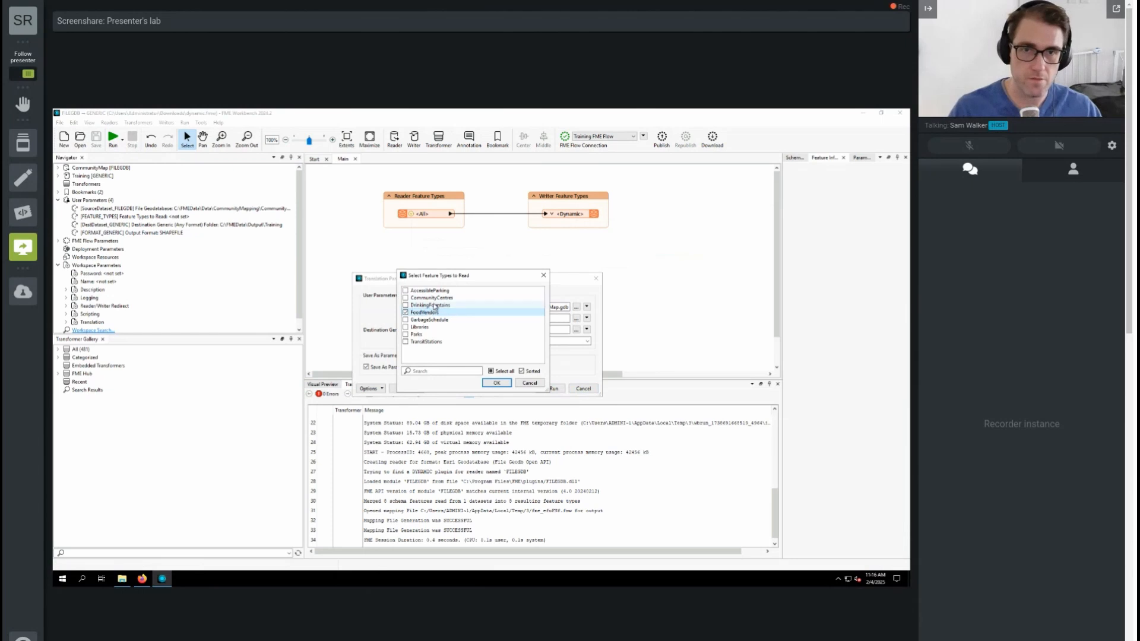
{"action": "left_click", "coordinate": [436, 298]}
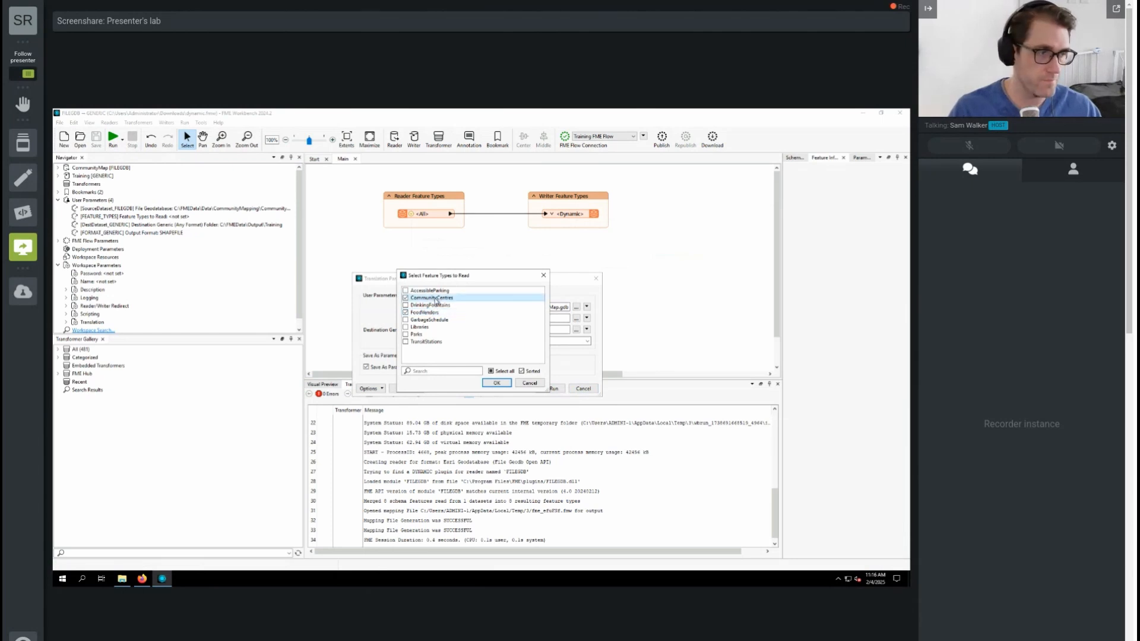
{"action": "left_click", "coordinate": [498, 383]}
Set the output format to Autodesk AutoCAD DWG/DXF and run the translation.
{"action": "left_click", "coordinate": [502, 342]}
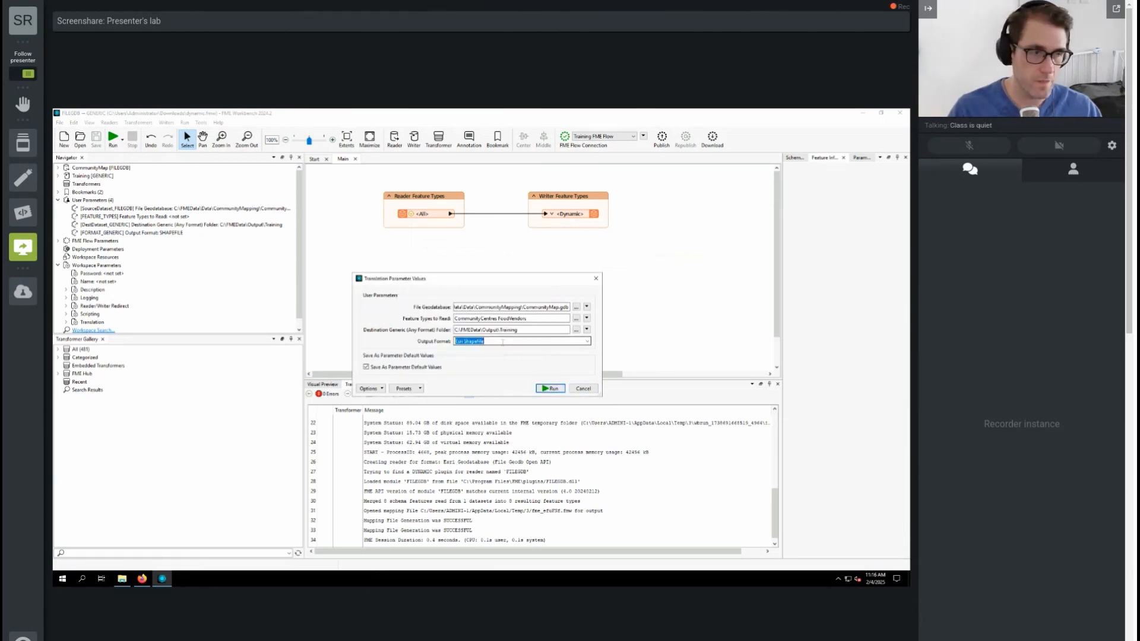
{"action": "left_click", "coordinate": [559, 343]}
{"action": "key", "text": "ctrl+a"}
{"action": "type", "text": "dwg"}
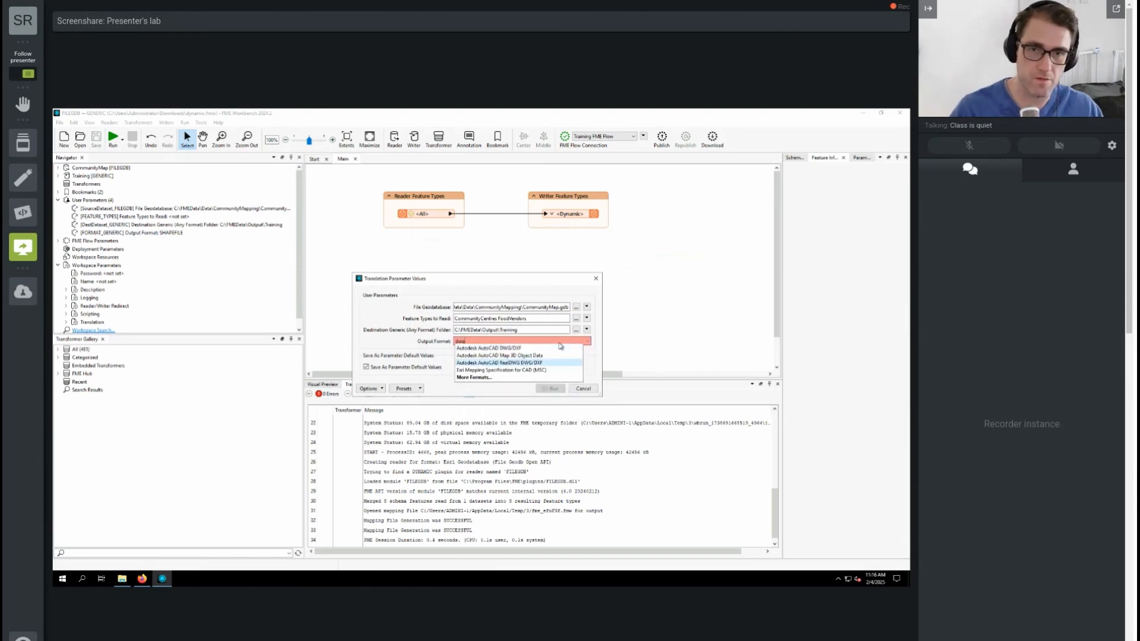
{"action": "left_click", "coordinate": [525, 349]}
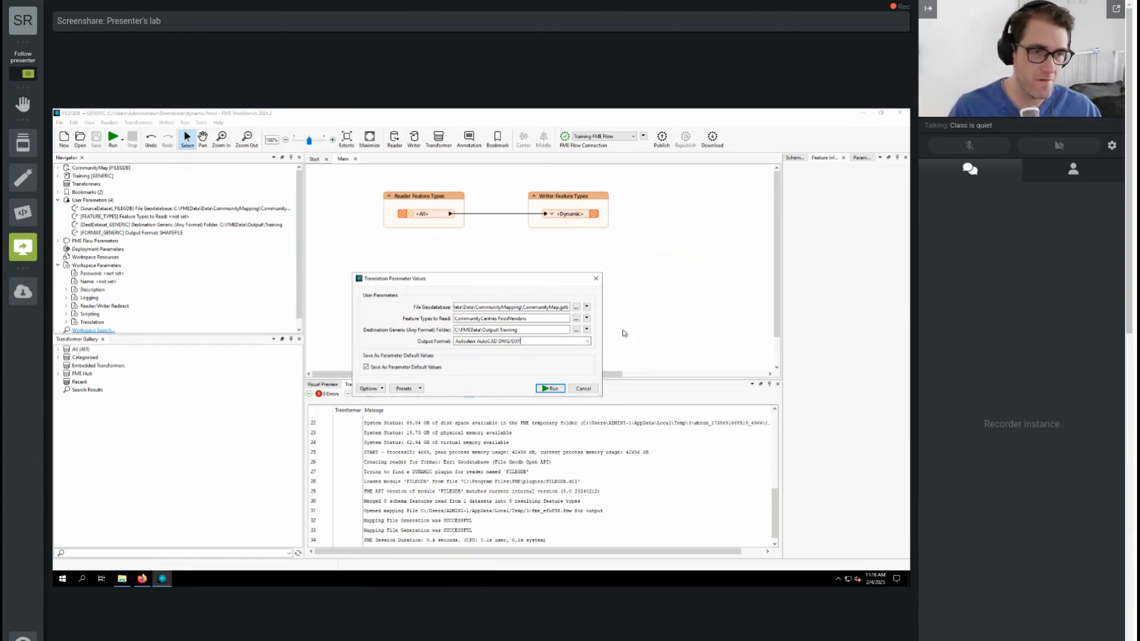
{"action": "left_click", "coordinate": [548, 390]}
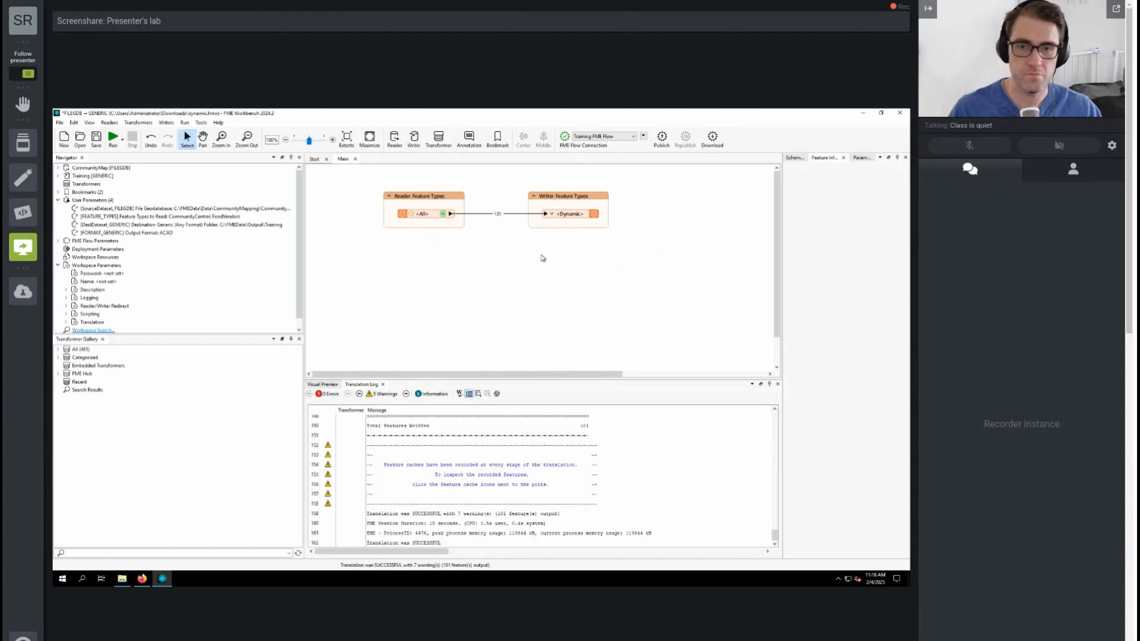
Open the dynamic writer's output folder and examine CommunityMapping.zip and the Training.dwg file.
{"action": "left_click", "coordinate": [569, 217]}
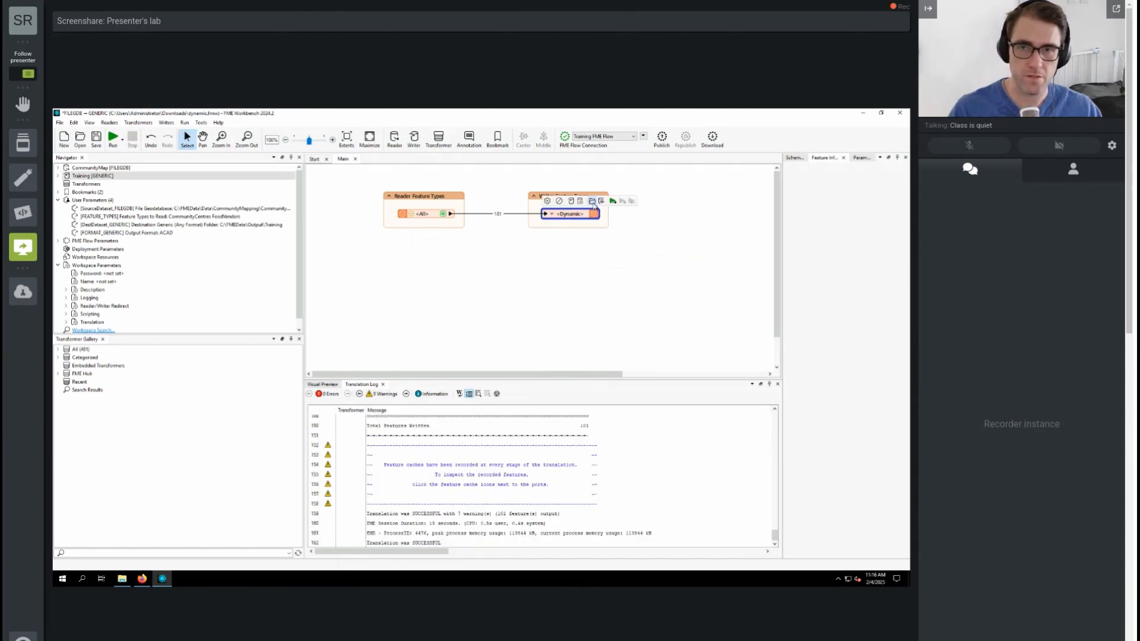
{"action": "left_click", "coordinate": [592, 203]}
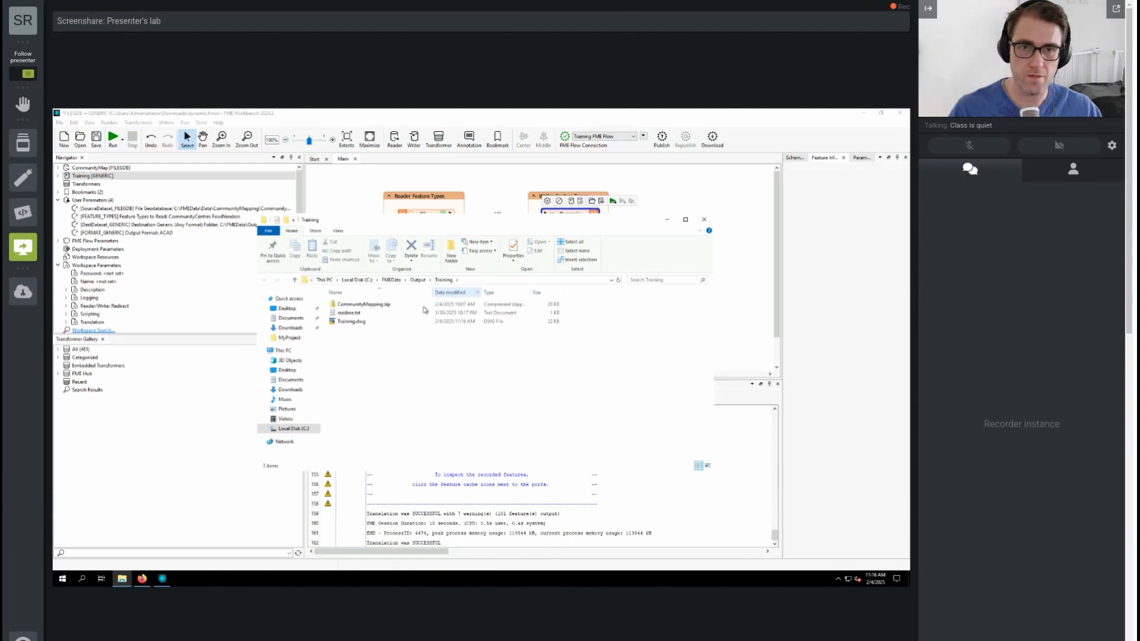
{"action": "double_click", "coordinate": [368, 305]}
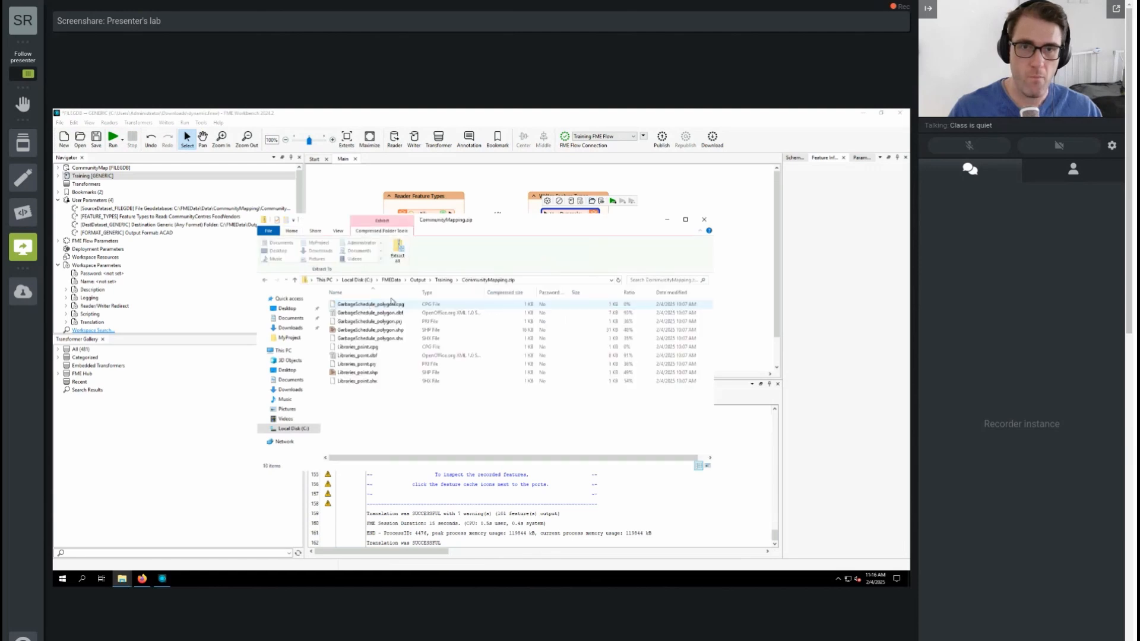
{"action": "key", "text": "alt+Left"}
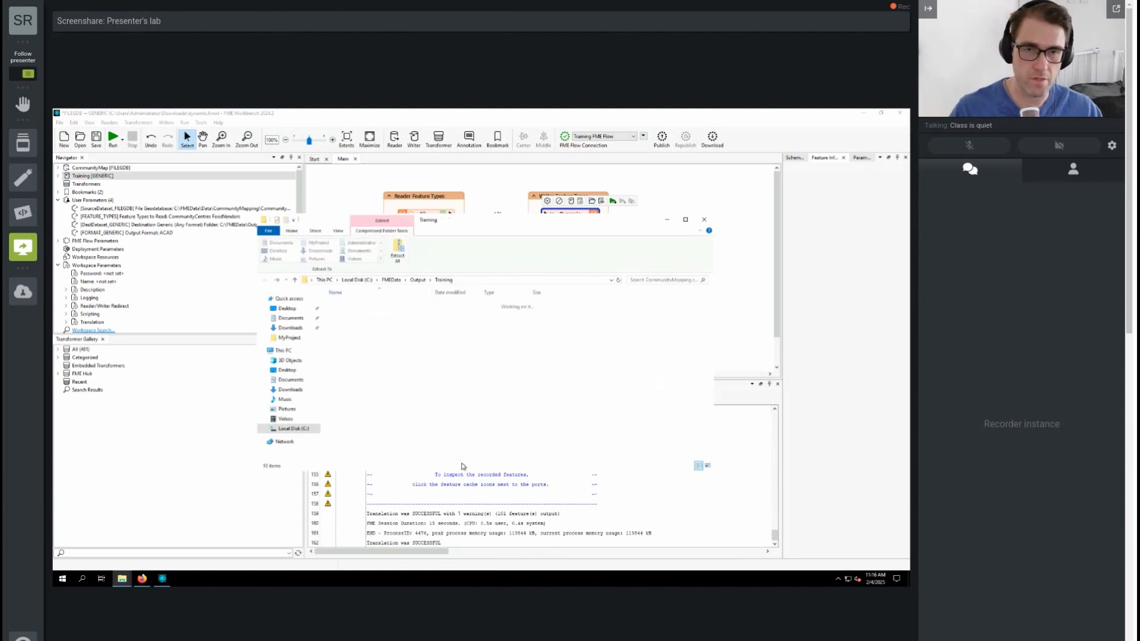
{"action": "left_click", "coordinate": [354, 322]}
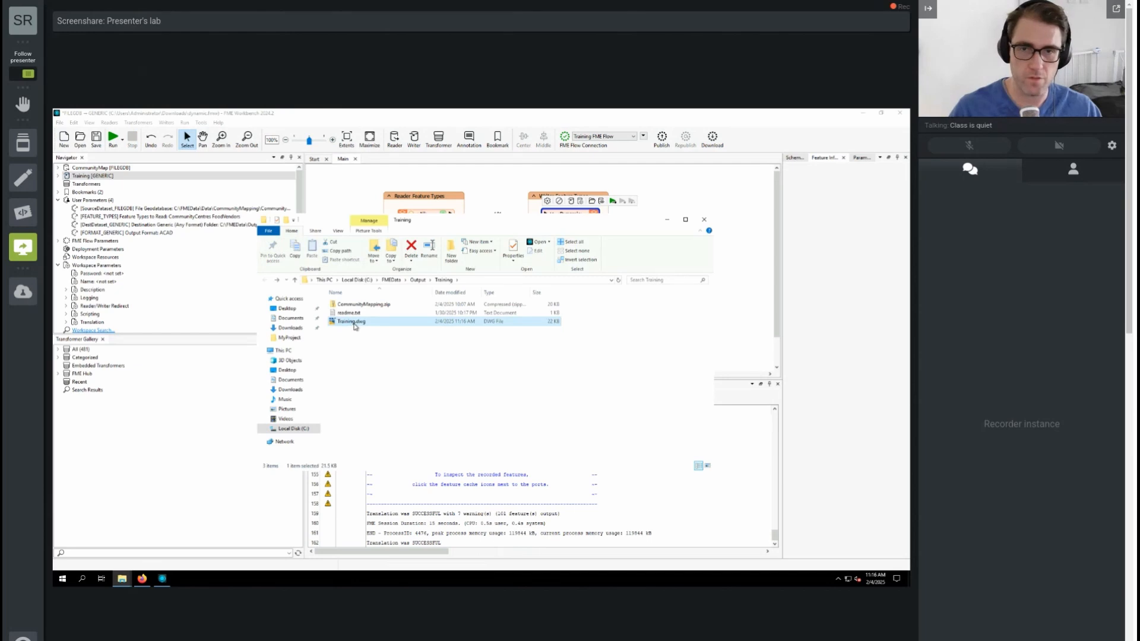
Load Training.dwg from the Training output folder into Visual Preview as an Autodesk AutoCAD DWG/DXF dataset.
{"action": "left_click_drag", "start_coordinate": [454, 219], "coordinate": [715, 206]}
{"action": "left_click", "coordinate": [328, 385]}
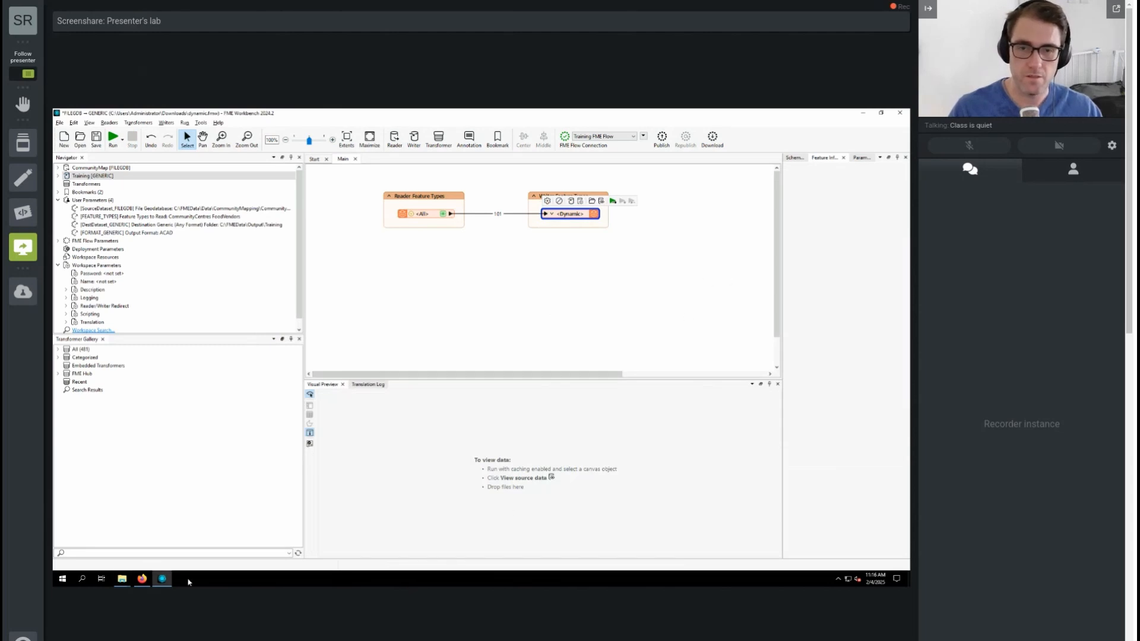
{"action": "left_click", "coordinate": [122, 579]}
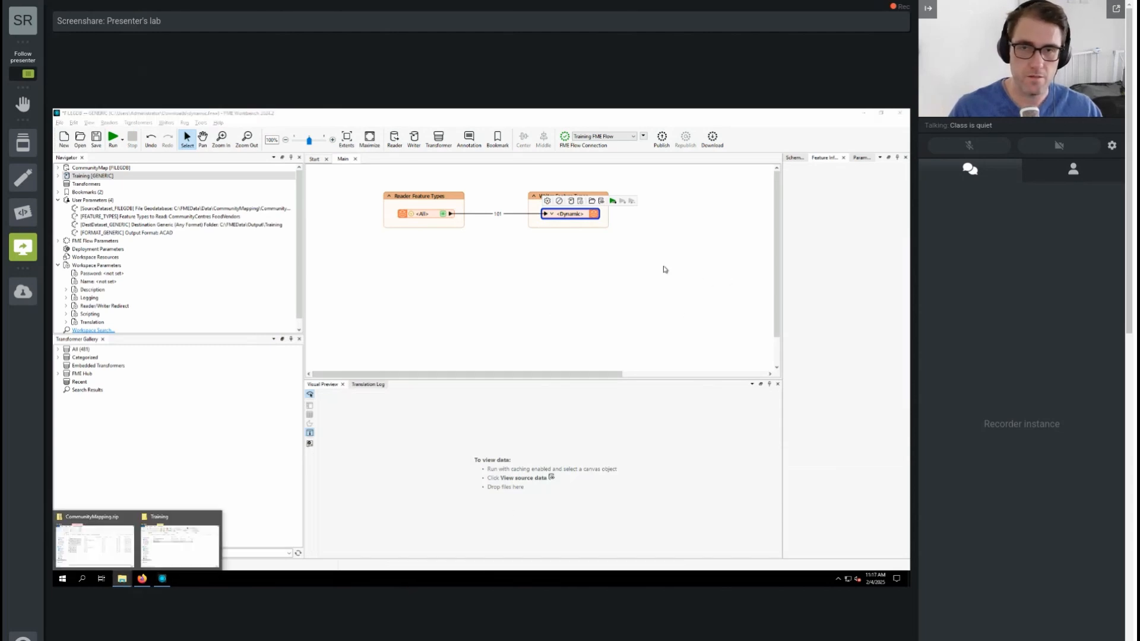
{"action": "left_click", "coordinate": [205, 556]}
{"action": "left_click_drag", "start_coordinate": [636, 303], "coordinate": [376, 465]}
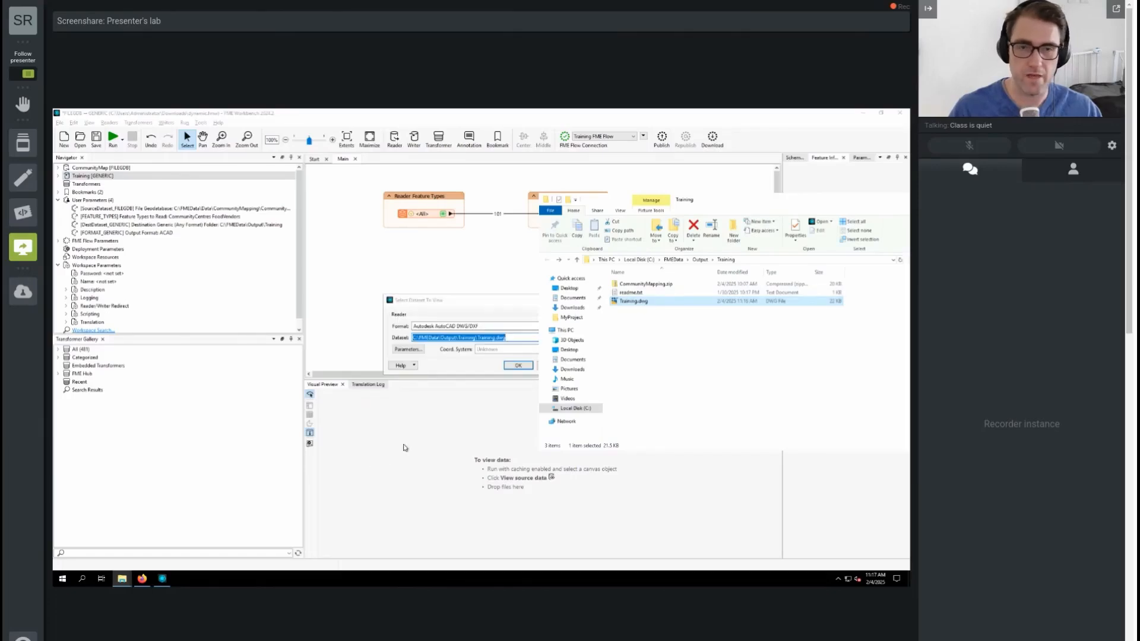
{"action": "left_click", "coordinate": [518, 365]}
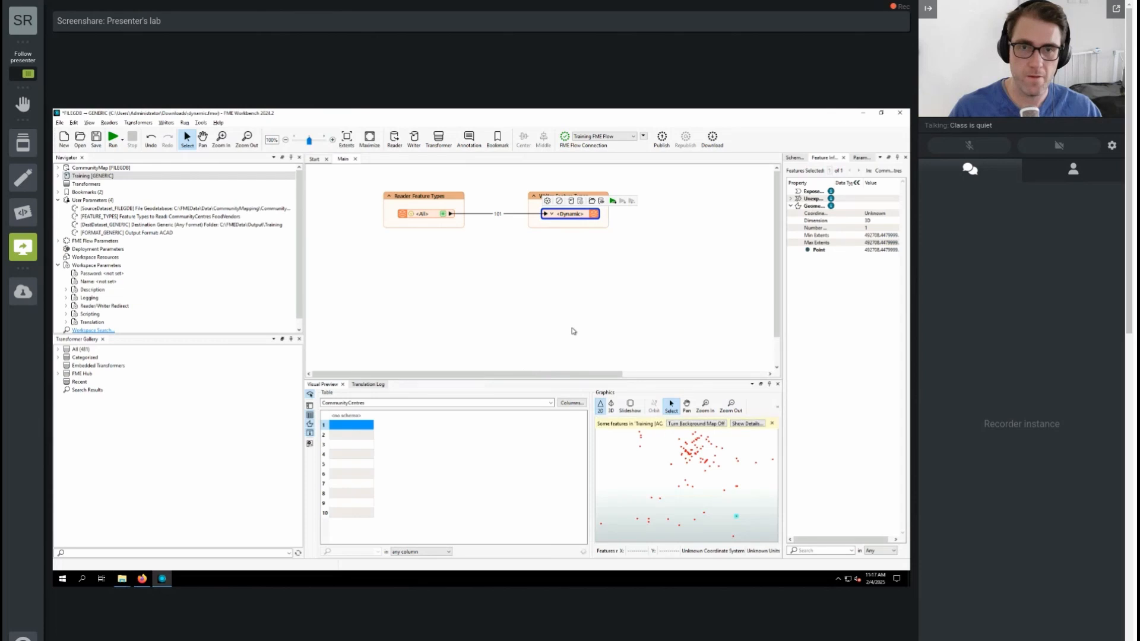
Examine the FoodVendors feature type of the previewed drawing in the table and graphics views.
{"action": "left_click", "coordinate": [551, 403]}
{"action": "left_click", "coordinate": [552, 405]}
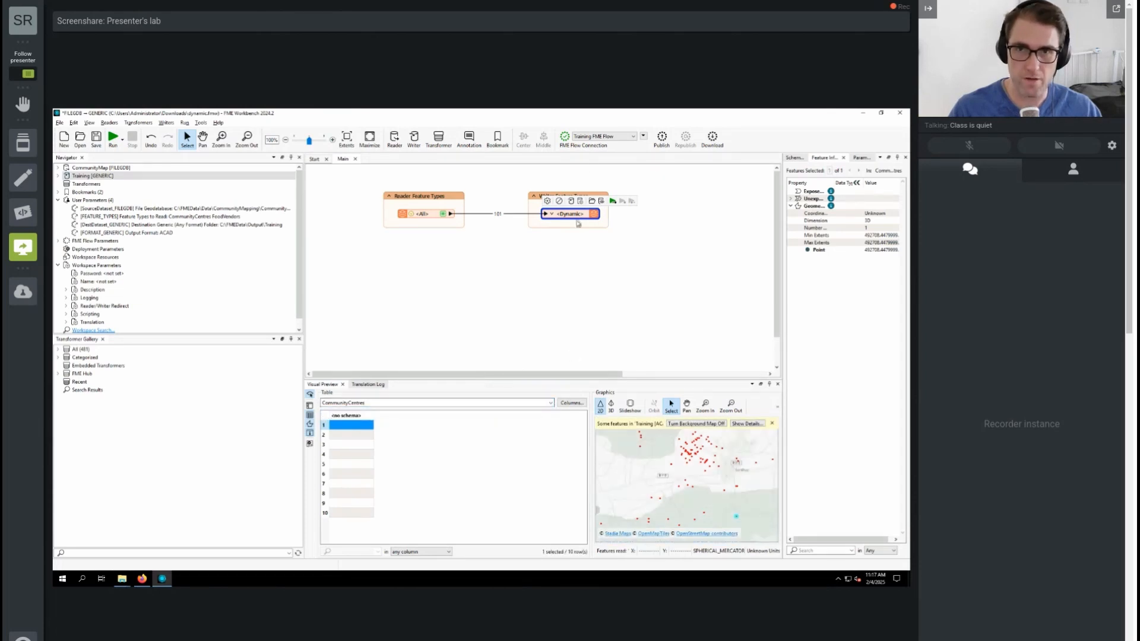
{"action": "left_click", "coordinate": [552, 404]}
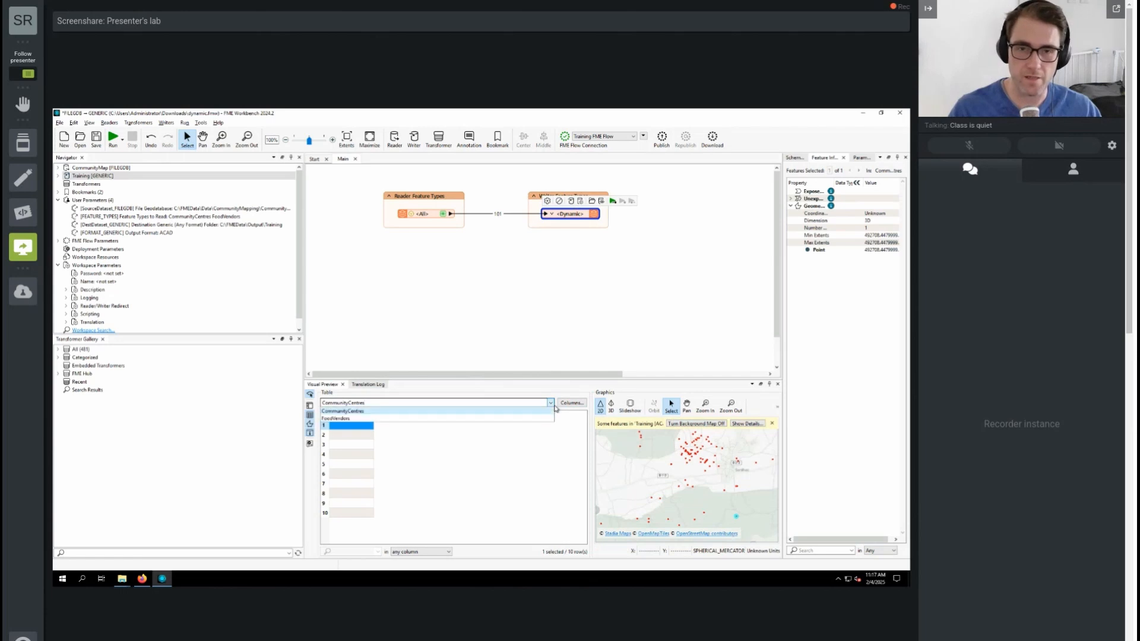
{"action": "left_click", "coordinate": [433, 419]}
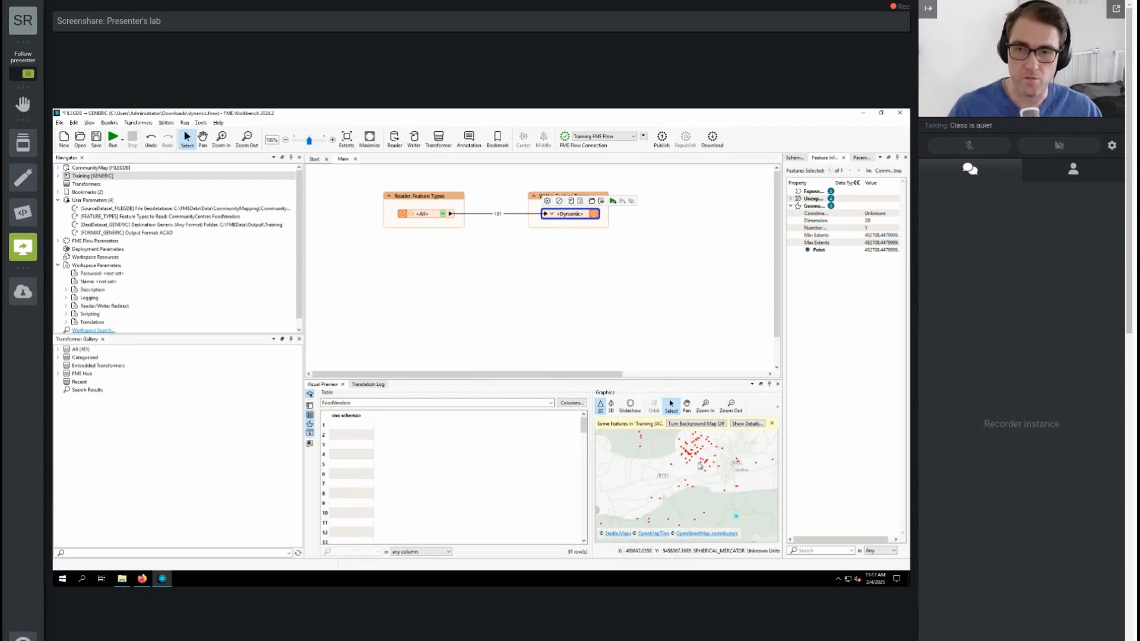
{"action": "left_click", "coordinate": [630, 325]}
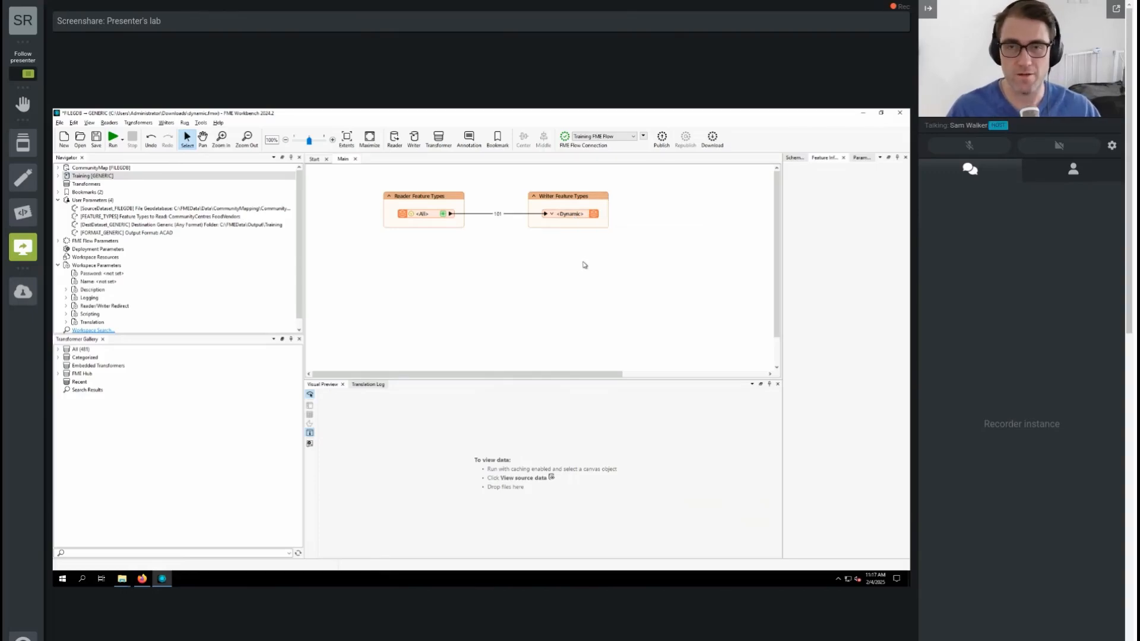
{"action": "left_click", "coordinate": [581, 221]}
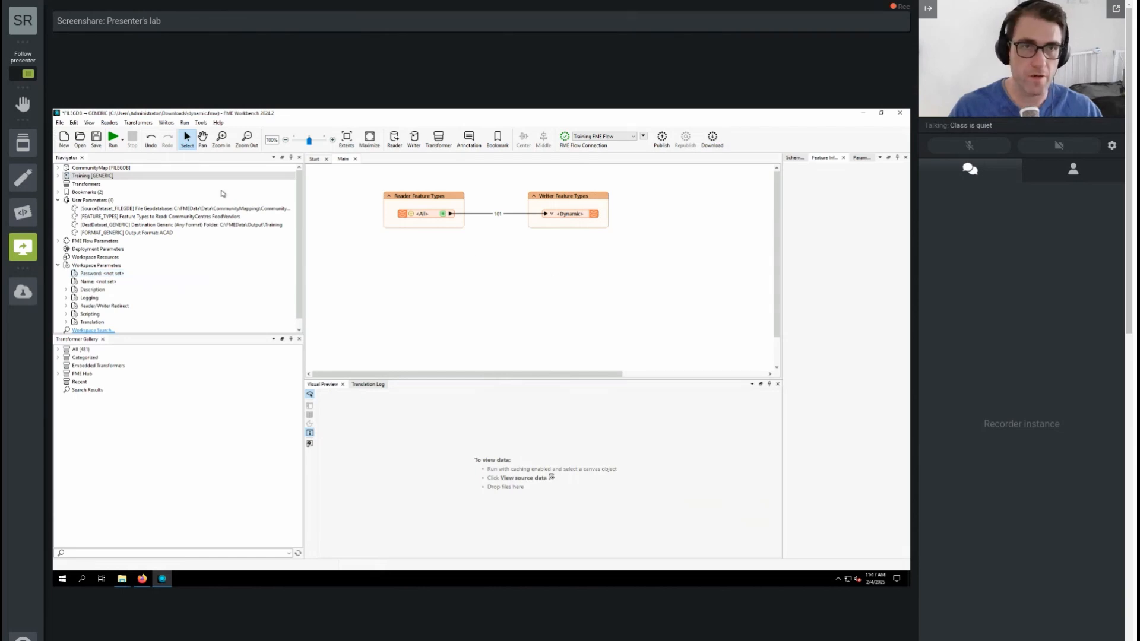
Start another prompted run, set the source File Geodatabase to C:\FMEData\Data\Addresses\Addresses.gdb and clear the feature types to read.
{"action": "left_click", "coordinate": [123, 139]}
{"action": "left_click", "coordinate": [136, 167]}
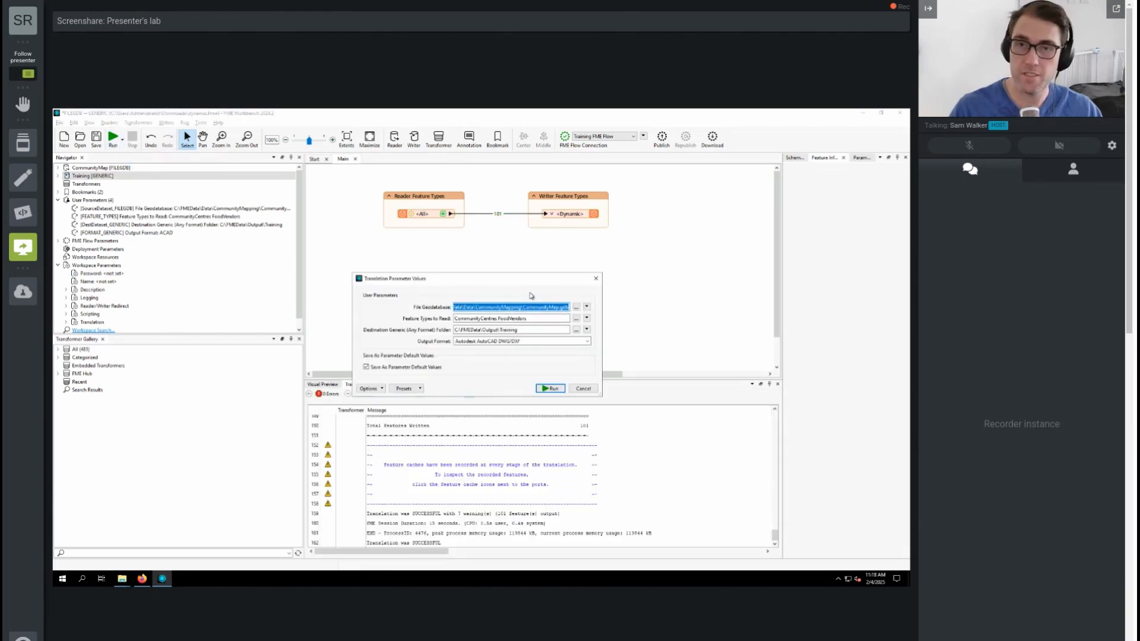
{"action": "left_click", "coordinate": [577, 308]}
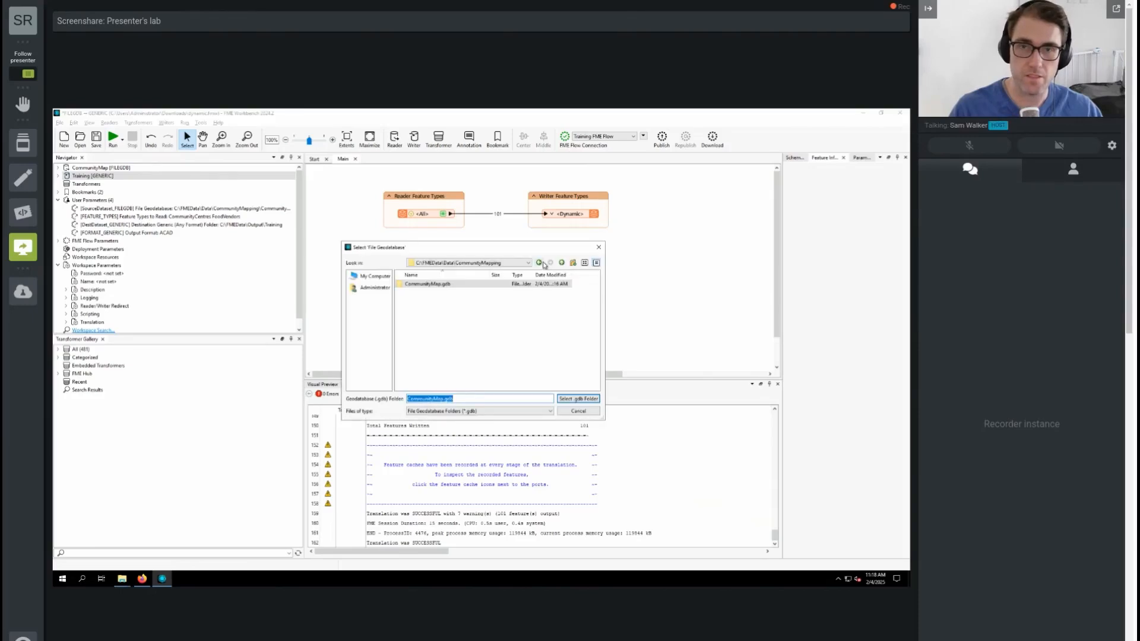
{"action": "left_click", "coordinate": [562, 263]}
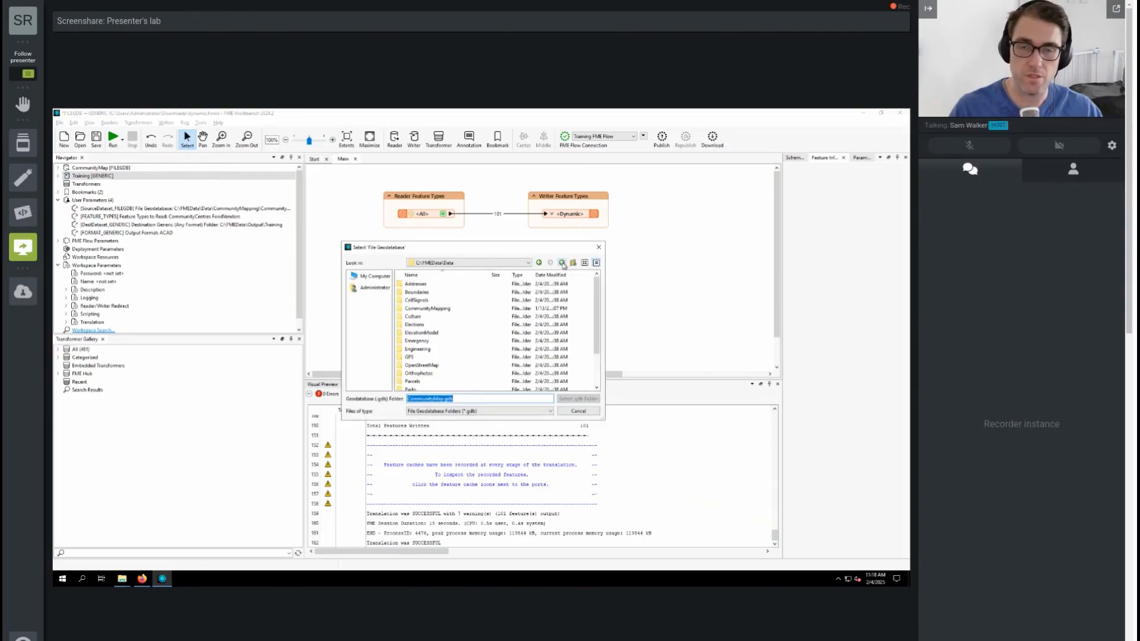
{"action": "double_click", "coordinate": [416, 284]}
{"action": "left_click", "coordinate": [419, 284]}
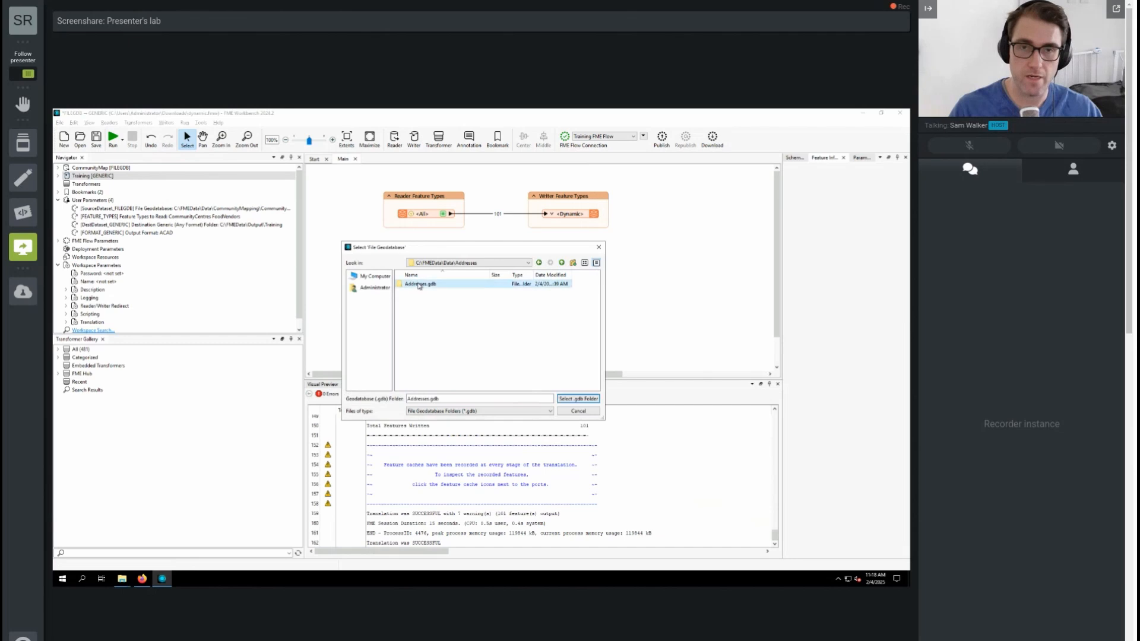
{"action": "left_click", "coordinate": [572, 400]}
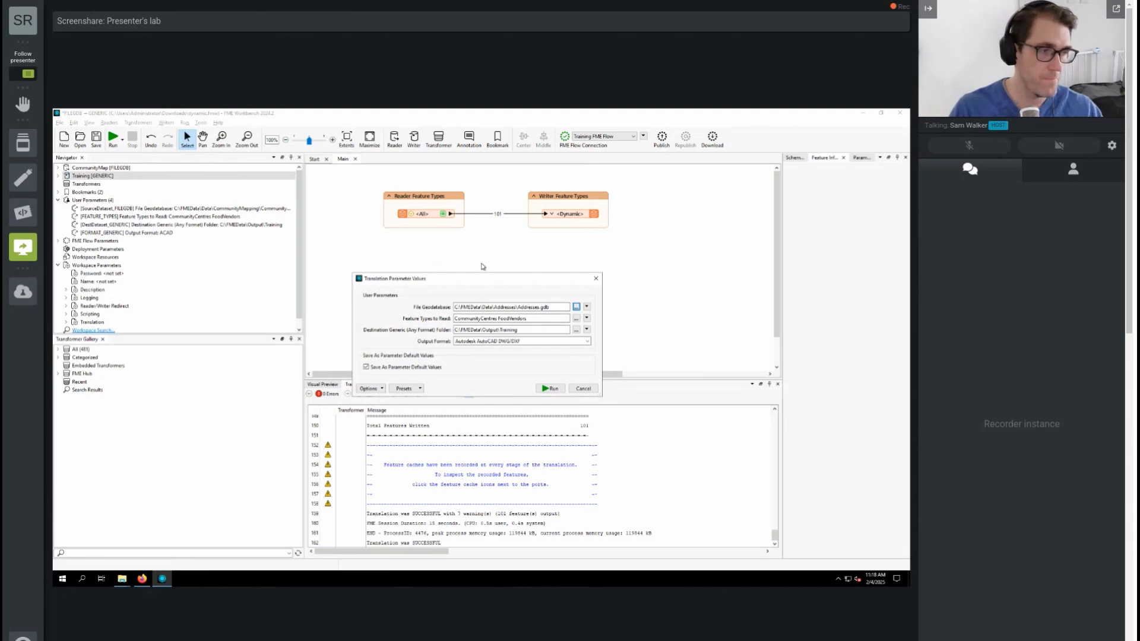
{"action": "triple_click", "coordinate": [564, 320]}
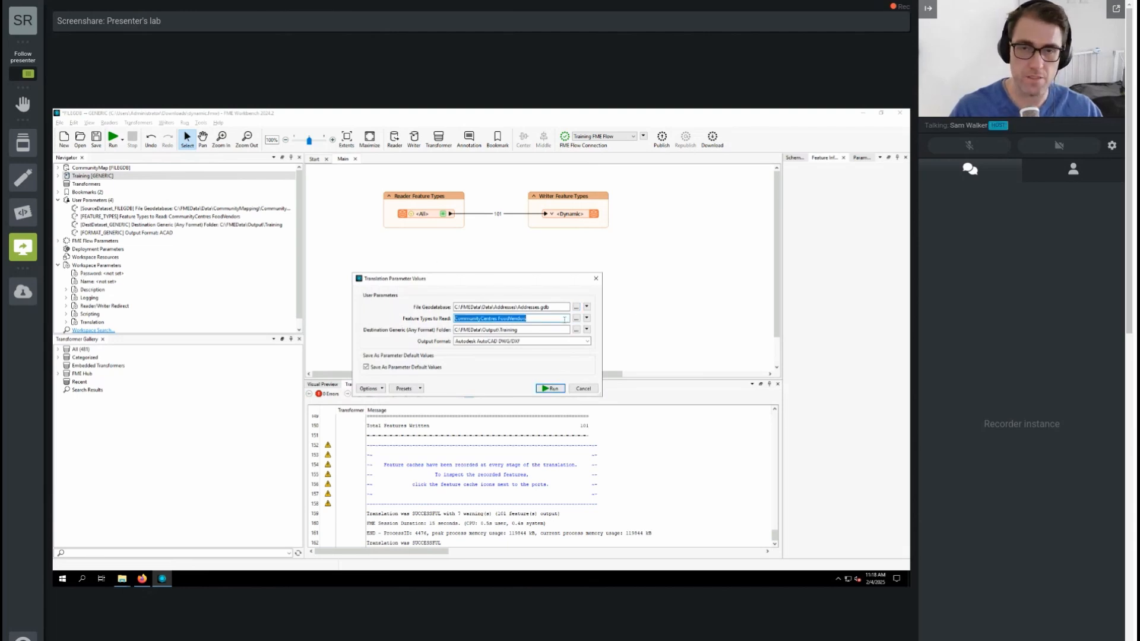
{"action": "key", "text": "BackSpace"}
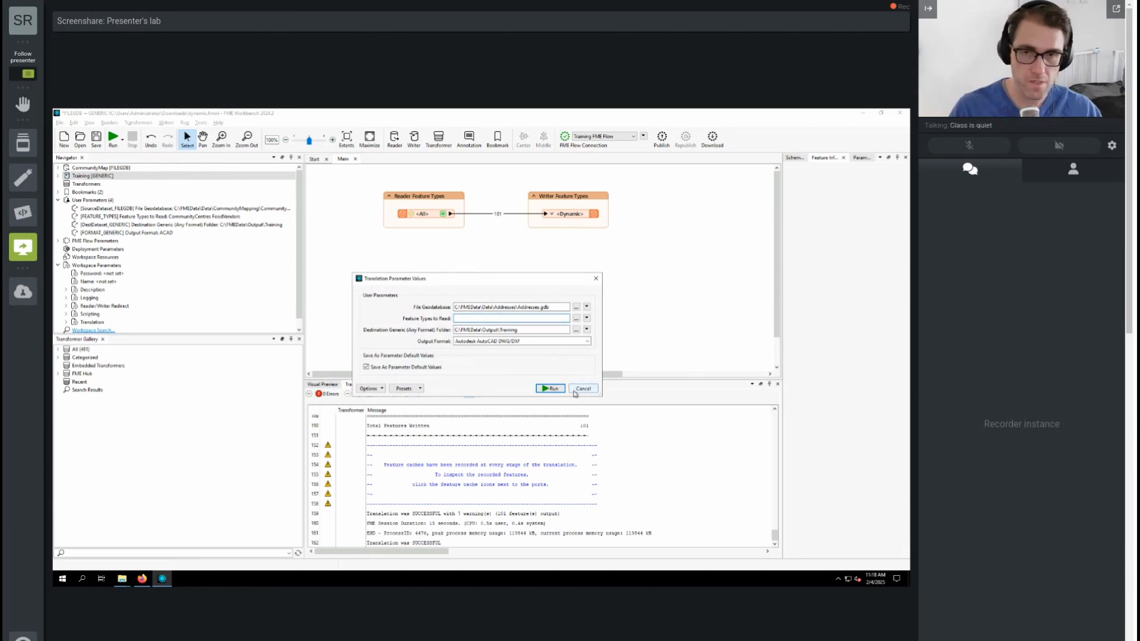
Set the output format to MapInfo TAB (MITAB) and run the translation.
{"action": "left_click", "coordinate": [585, 341]}
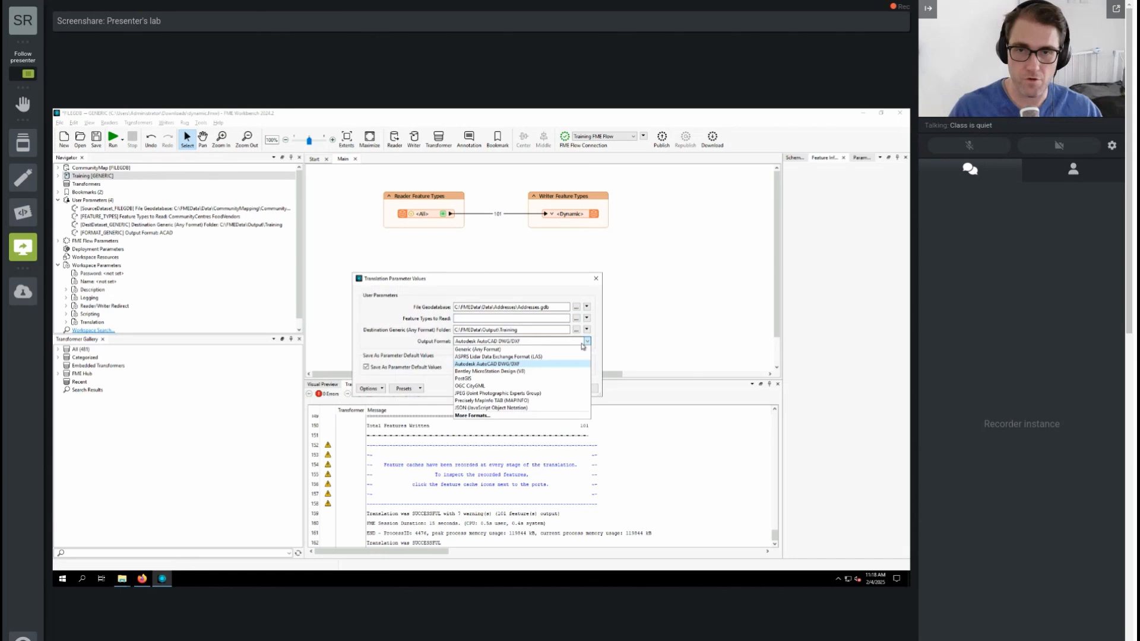
{"action": "left_click", "coordinate": [493, 364]}
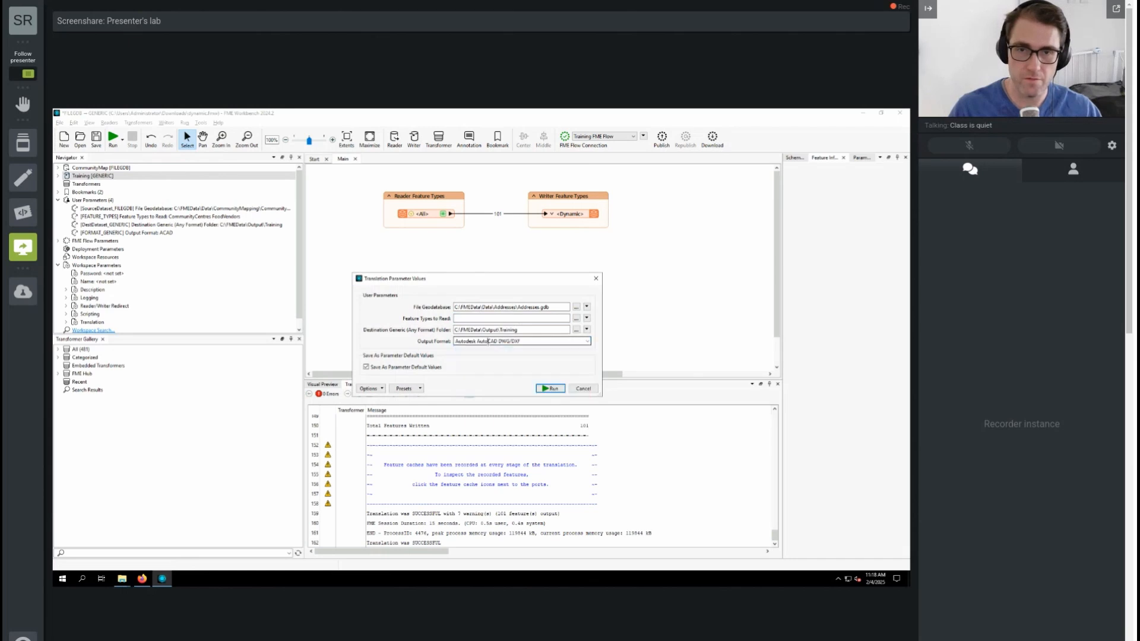
{"action": "left_click", "coordinate": [488, 341]}
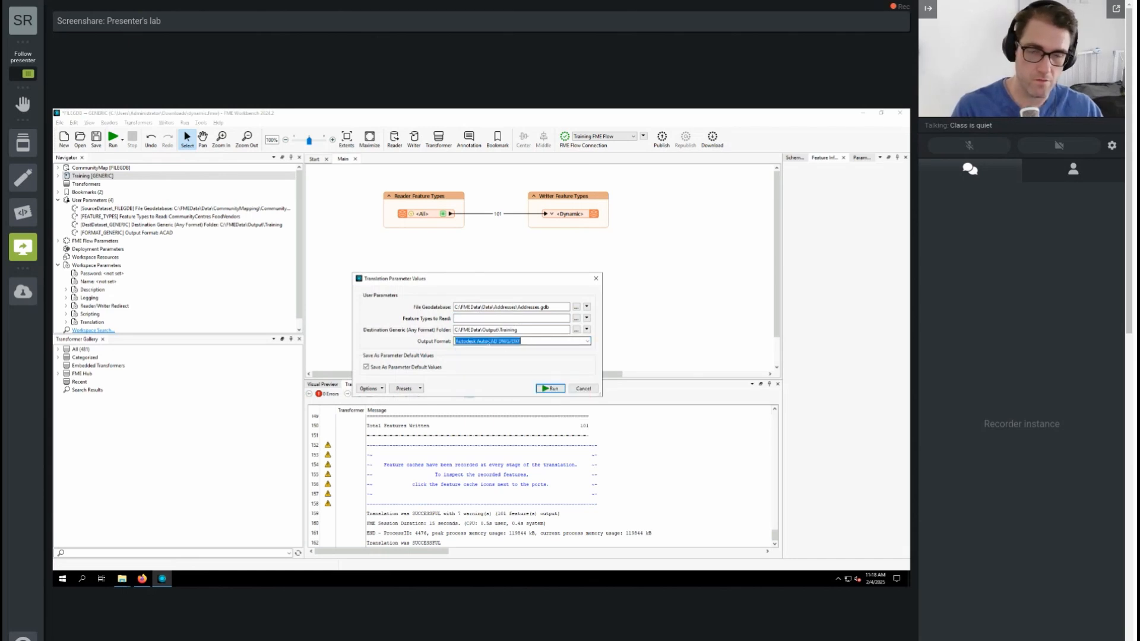
{"action": "type", "text": "MI"}
{"action": "left_click", "coordinate": [485, 355]}
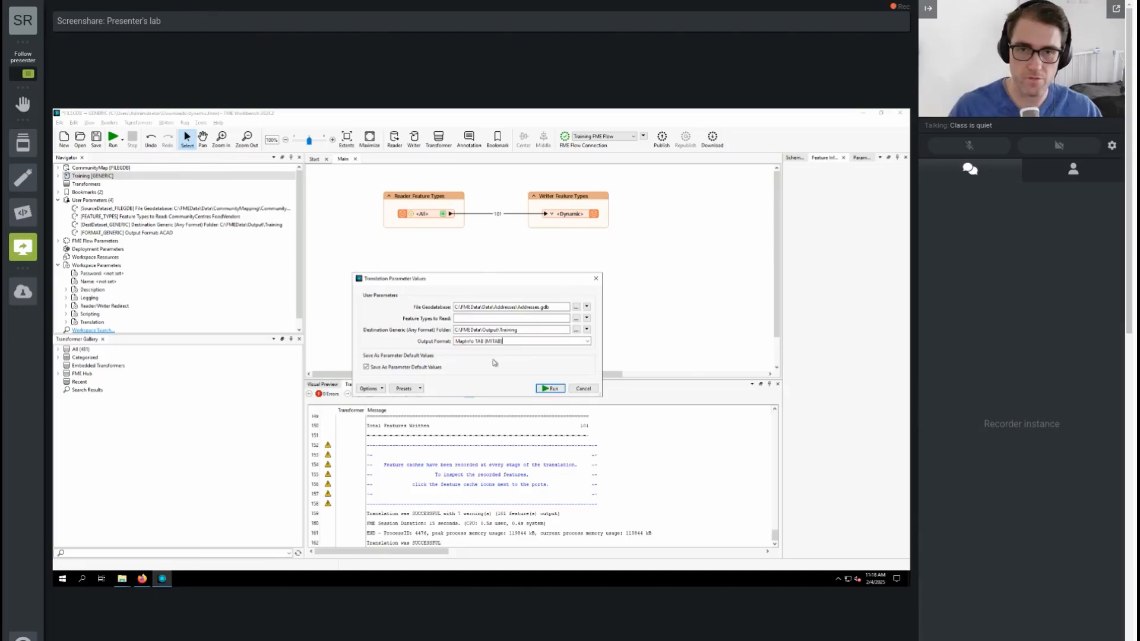
{"action": "left_click", "coordinate": [549, 390]}
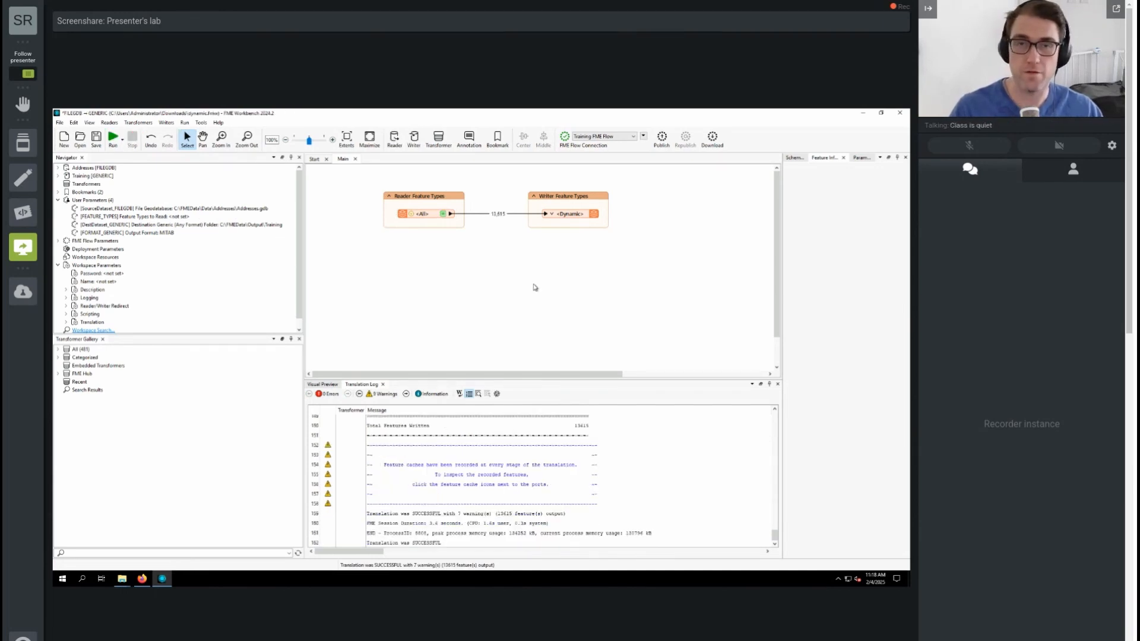
Open the writer's output folder and examine the PostalAddress and PostcodeBoundaries MapInfo files in it.
{"action": "left_click", "coordinate": [571, 219]}
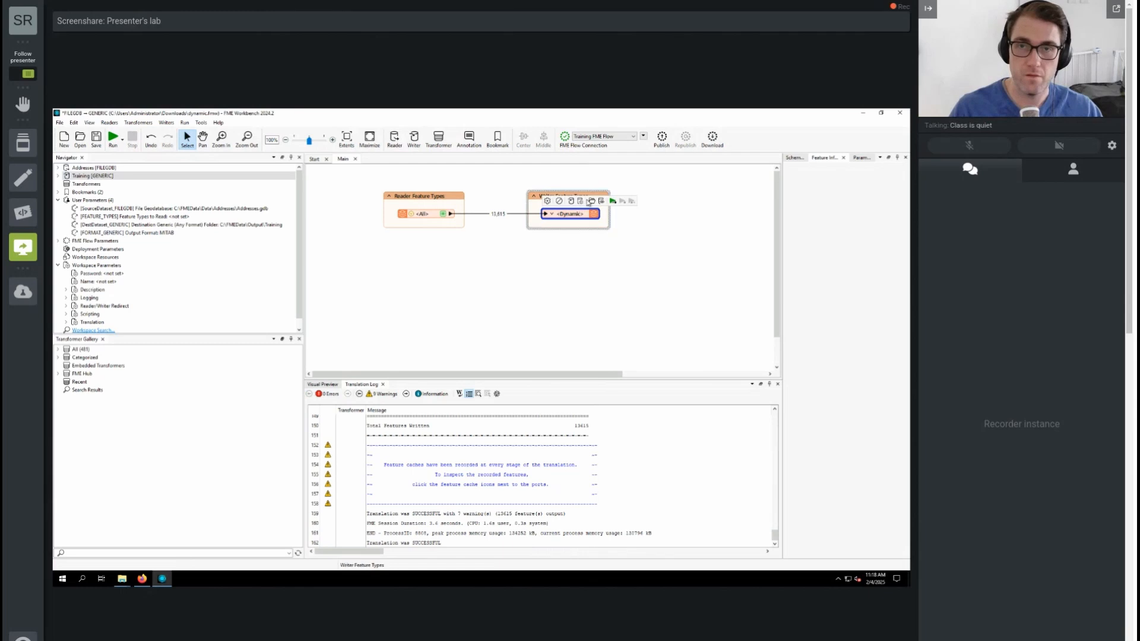
{"action": "left_click", "coordinate": [589, 204]}
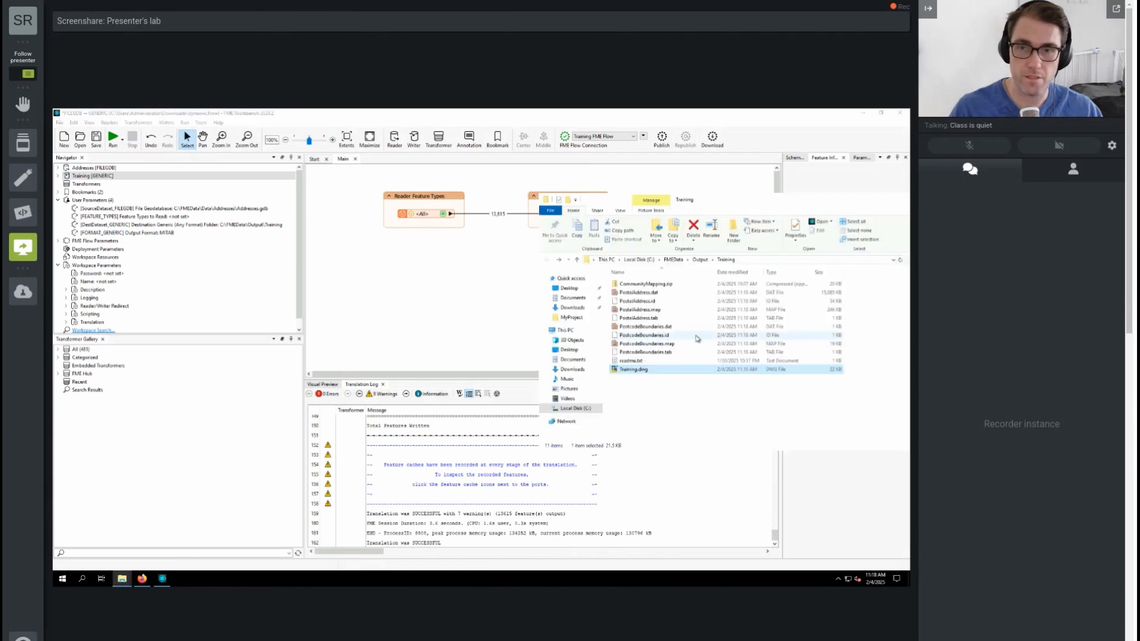
{"action": "left_click", "coordinate": [674, 294]}
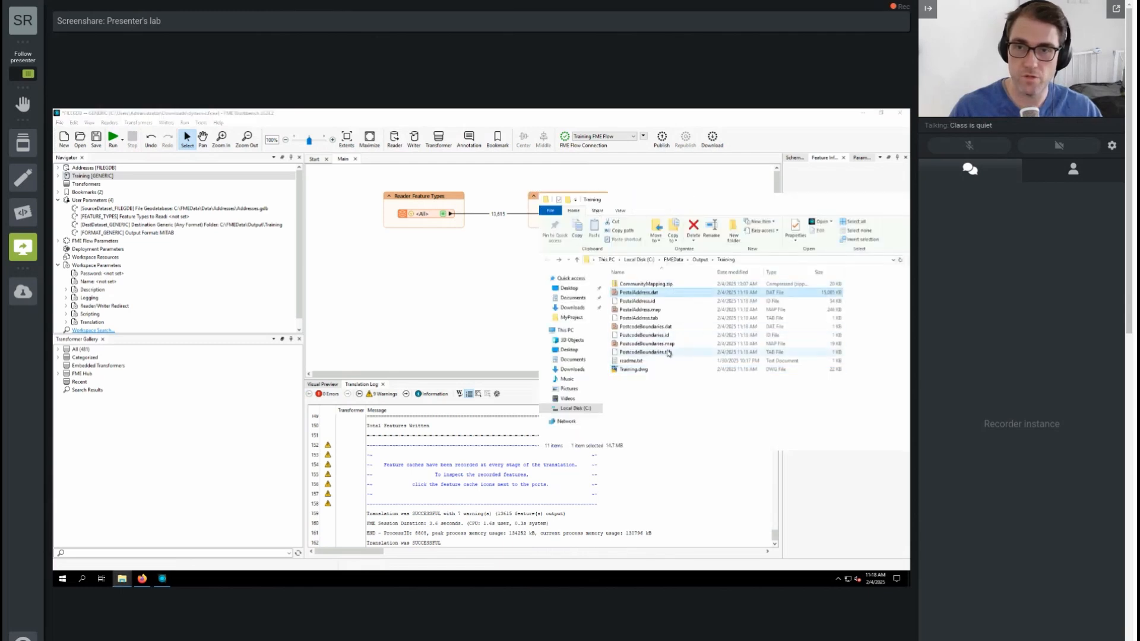
{"action": "left_click", "coordinate": [670, 351], "text": "shift"}
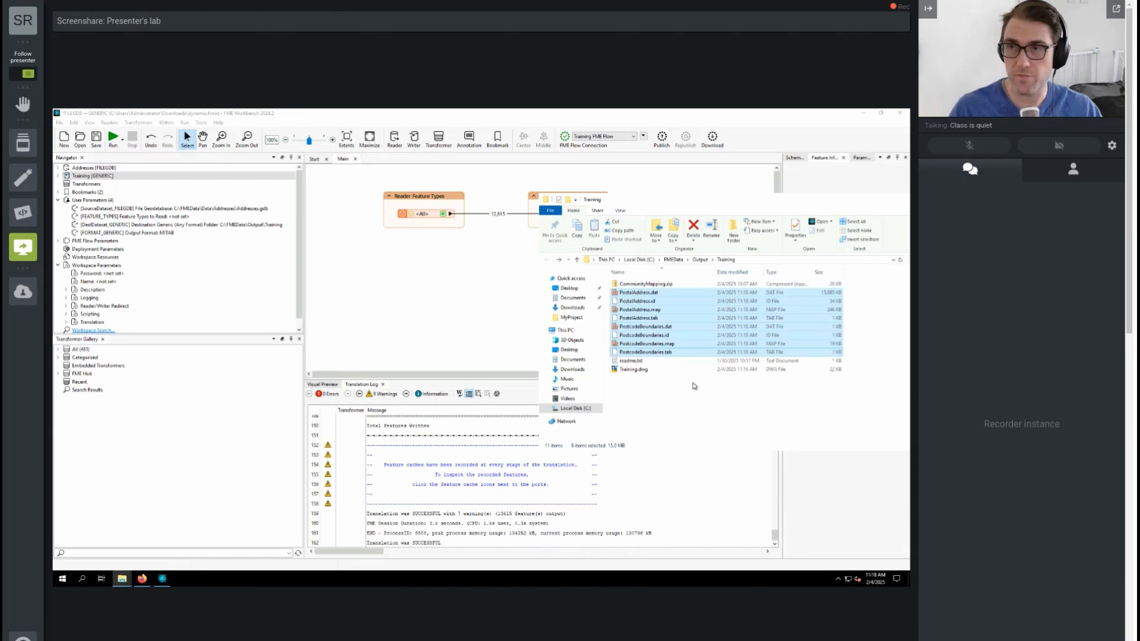
{"action": "left_click", "coordinate": [690, 392]}
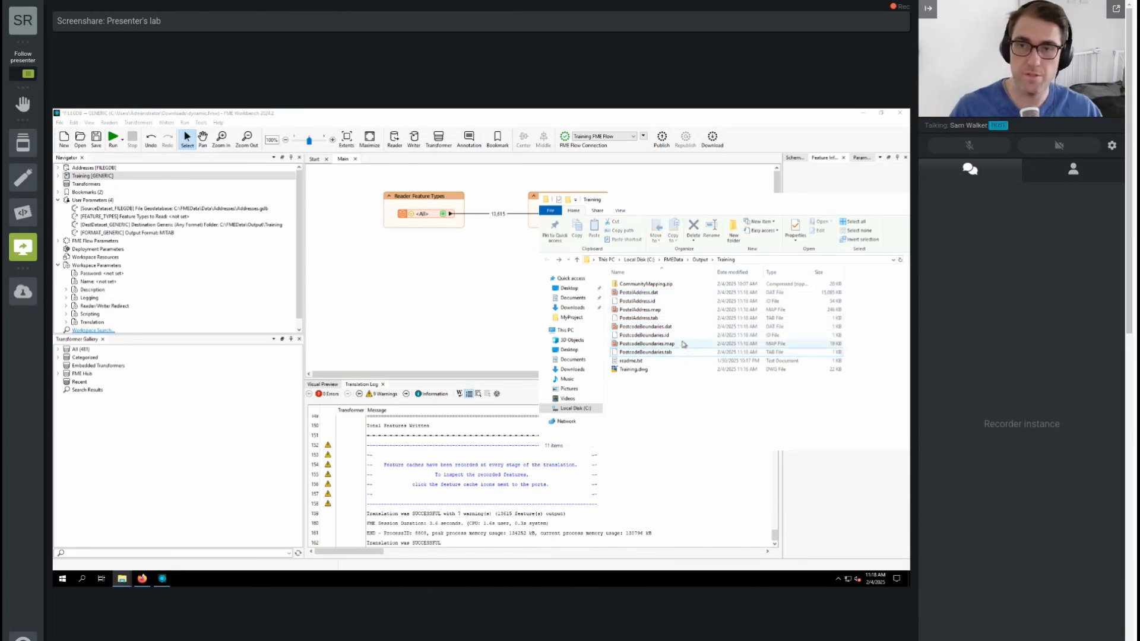
{"action": "left_click", "coordinate": [667, 353]}
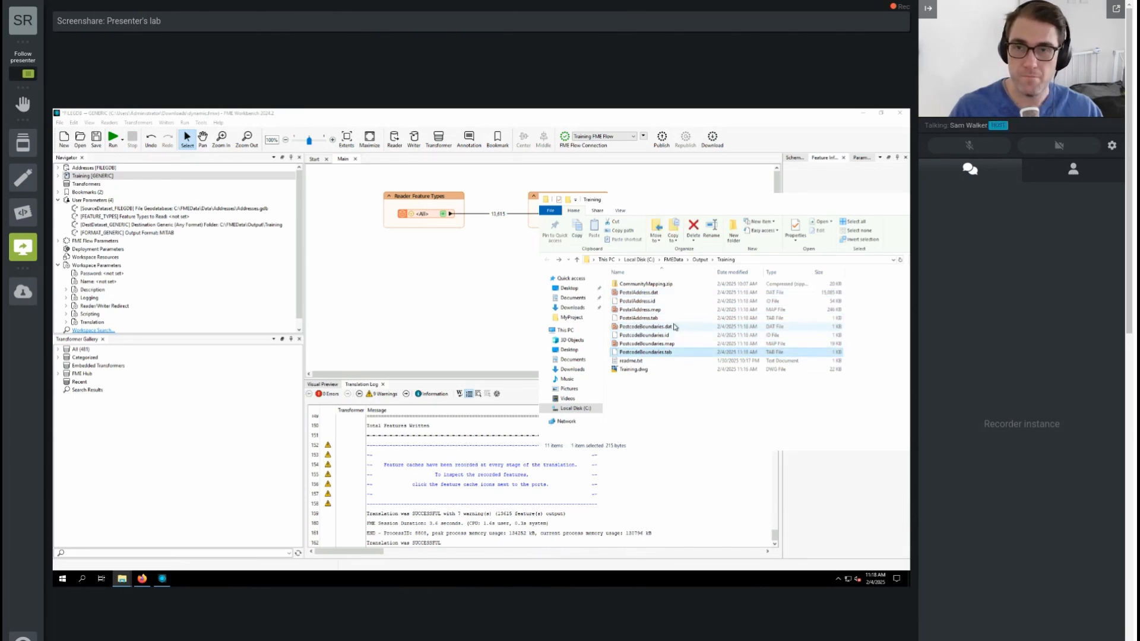
{"action": "left_click", "coordinate": [660, 327]}
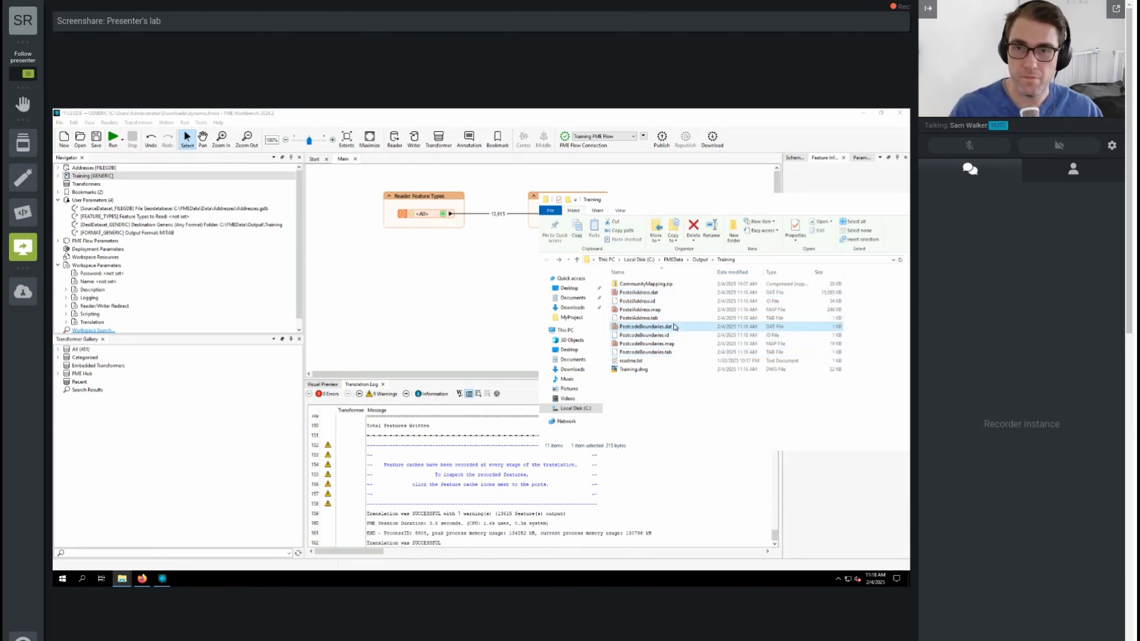
Load PostalAddress.tab from the Training output folder into Visual Preview with the MITAB format and examine its attribute columns.
{"action": "left_click", "coordinate": [325, 386]}
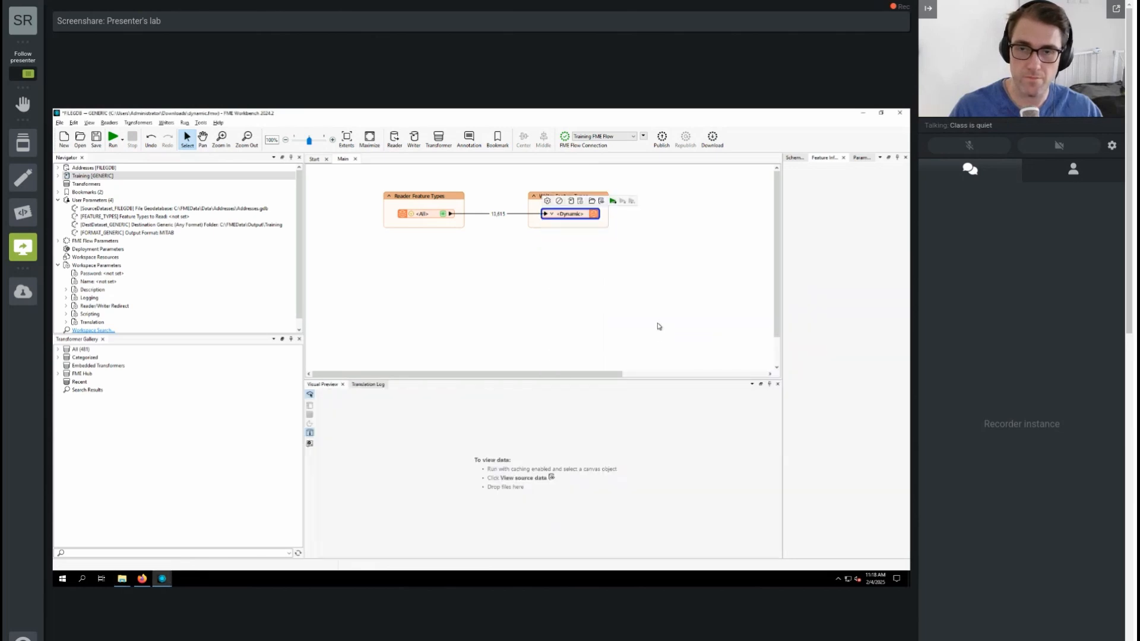
{"action": "left_click", "coordinate": [122, 578]}
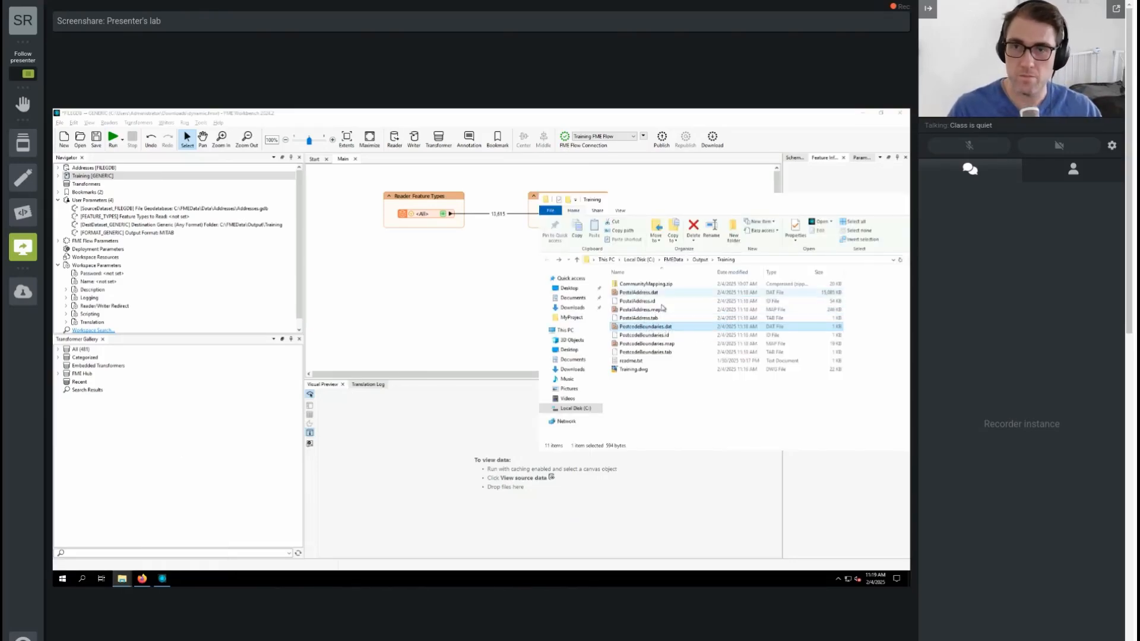
{"action": "left_click_drag", "start_coordinate": [652, 319], "coordinate": [425, 439]}
{"action": "left_click", "coordinate": [488, 326]}
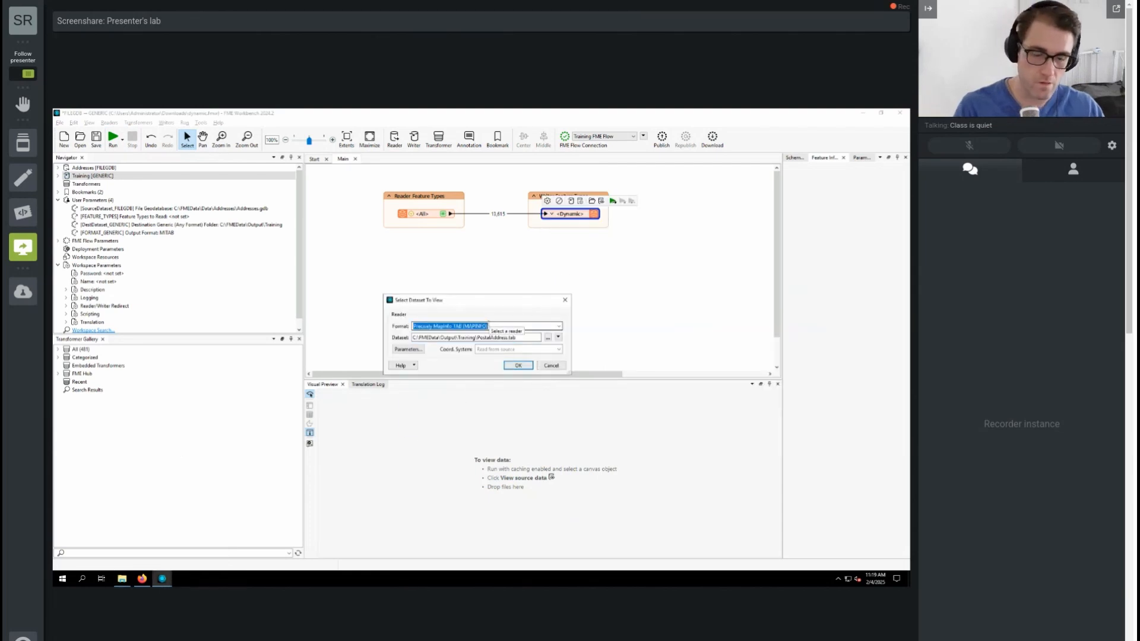
{"action": "type", "text": "MITAB"}
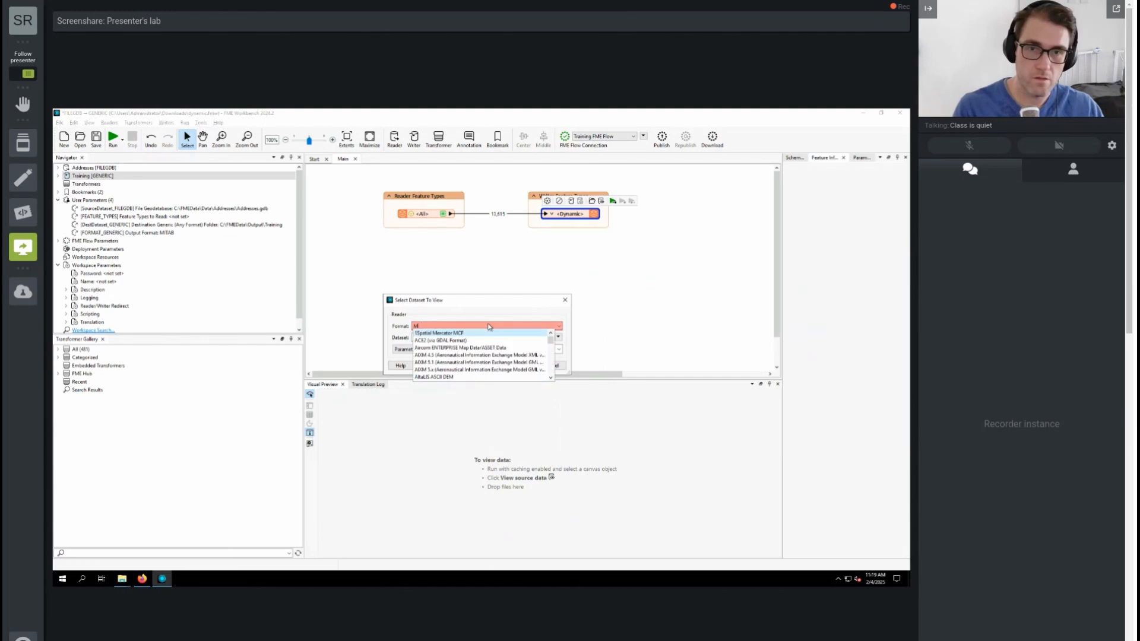
{"action": "left_click", "coordinate": [479, 334]}
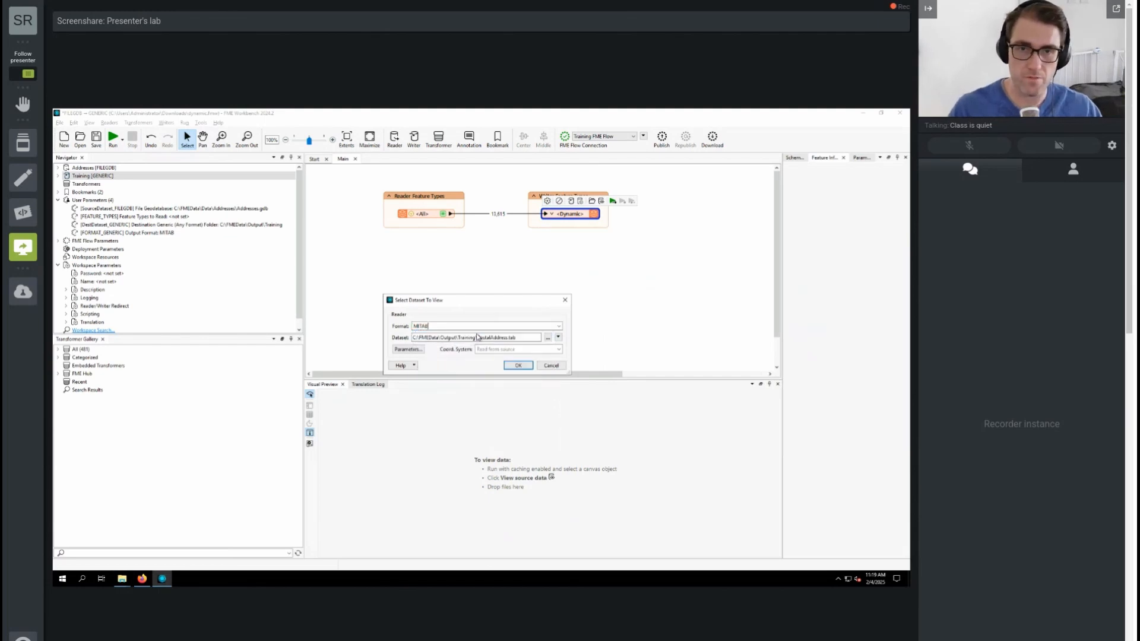
{"action": "left_click", "coordinate": [518, 365]}
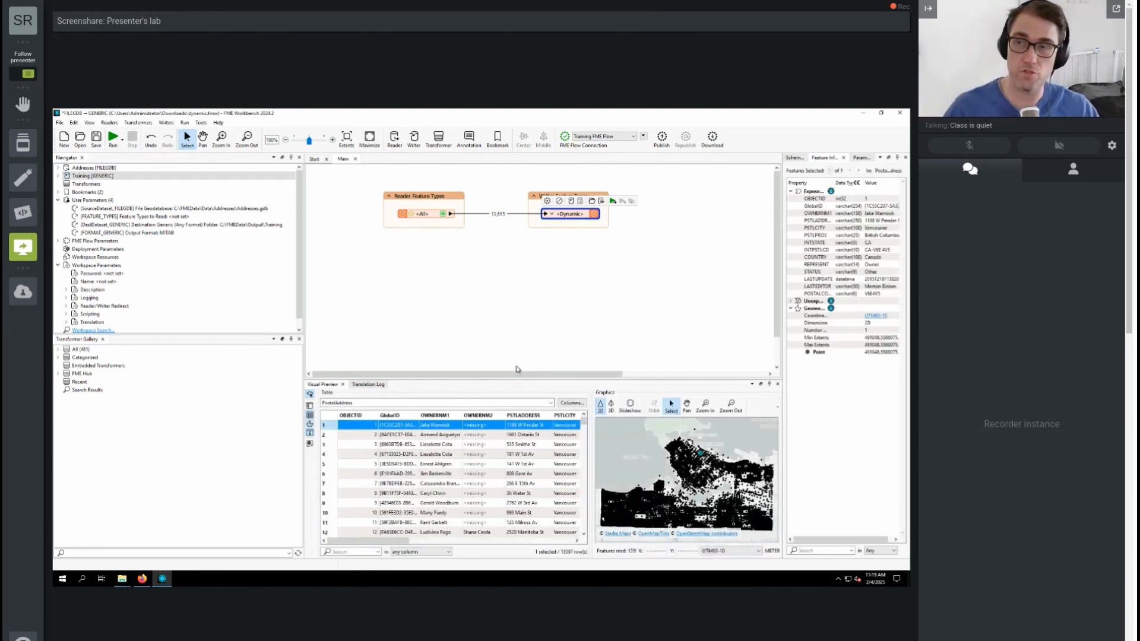
{"action": "left_click_drag", "start_coordinate": [383, 540], "coordinate": [500, 540]}
{"action": "left_click_drag", "start_coordinate": [584, 542], "coordinate": [331, 544]}
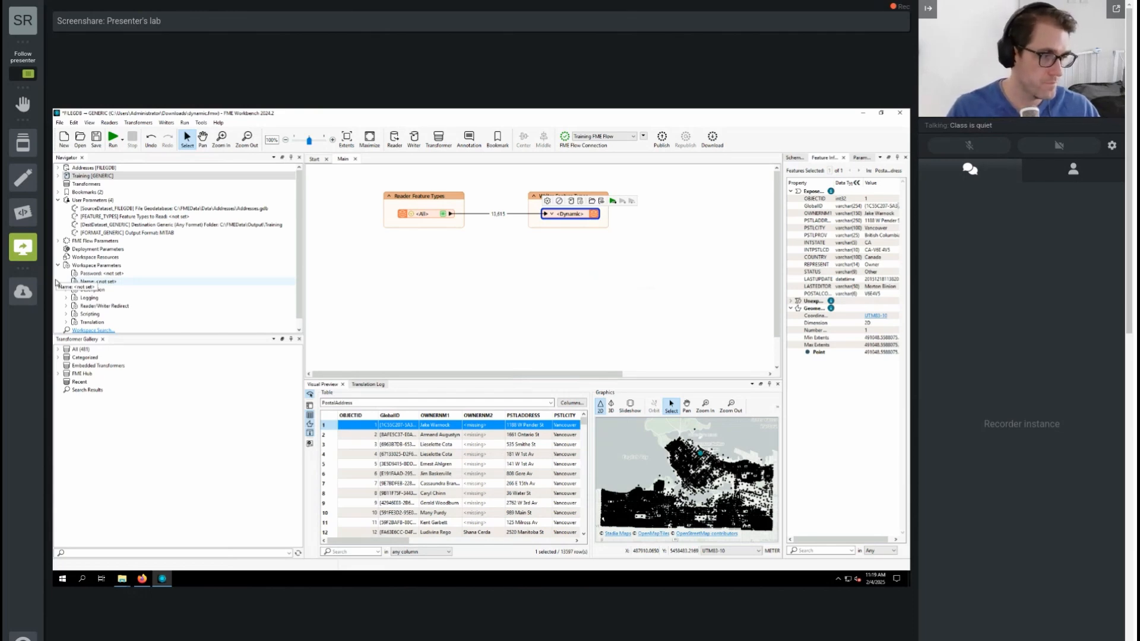
{"action": "left_click", "coordinate": [692, 259]}
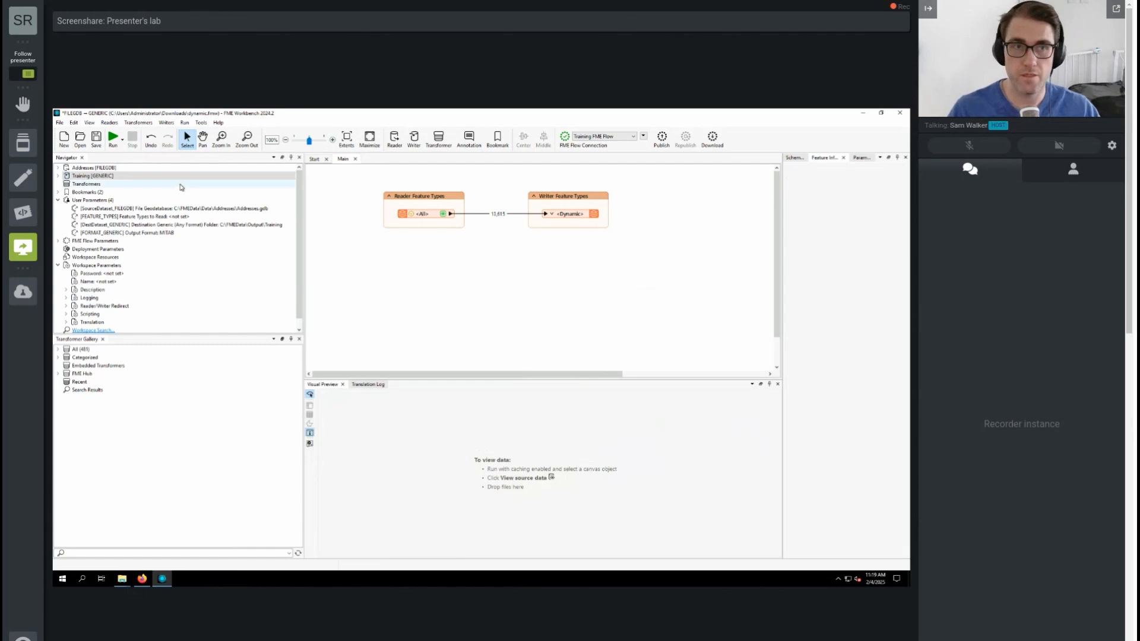
{"action": "left_click", "coordinate": [464, 221]}
{"action": "left_click", "coordinate": [547, 207]}
{"action": "left_click", "coordinate": [557, 231]}
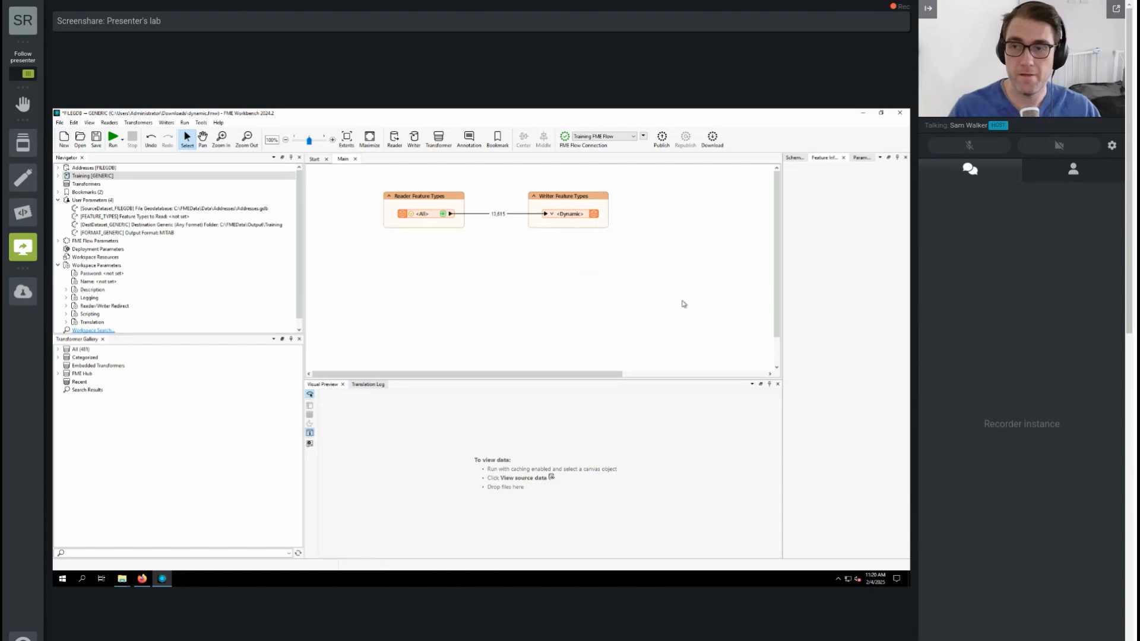
{"action": "scroll", "coordinate": [674, 306], "scroll_direction": "down", "scroll_amount": 1}
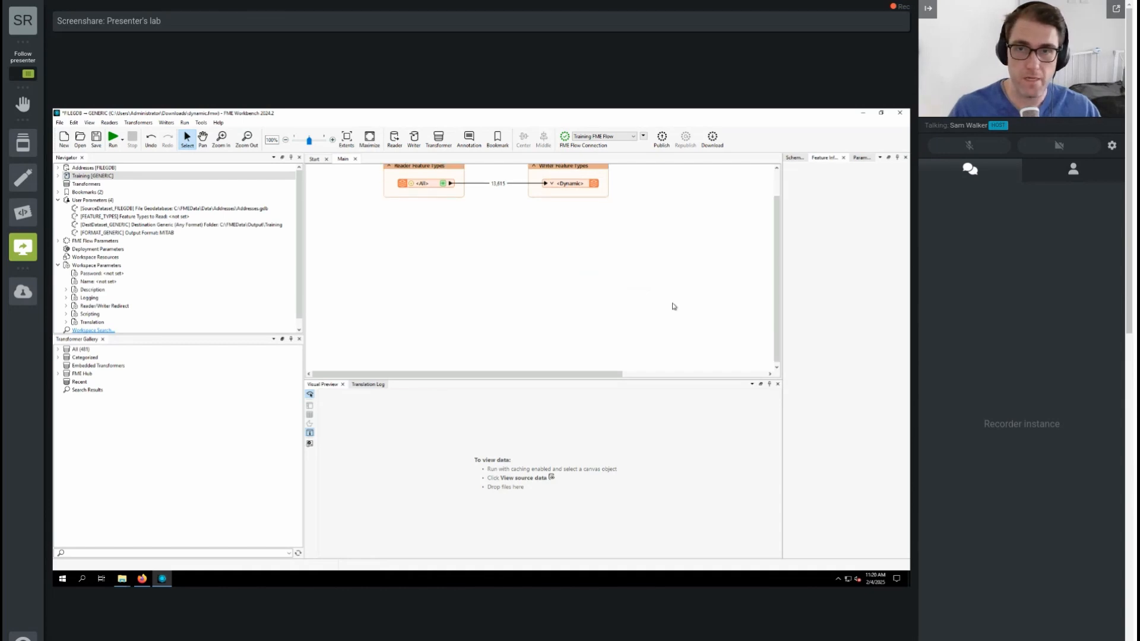
{"action": "scroll", "coordinate": [674, 306], "scroll_direction": "up", "scroll_amount": 1}
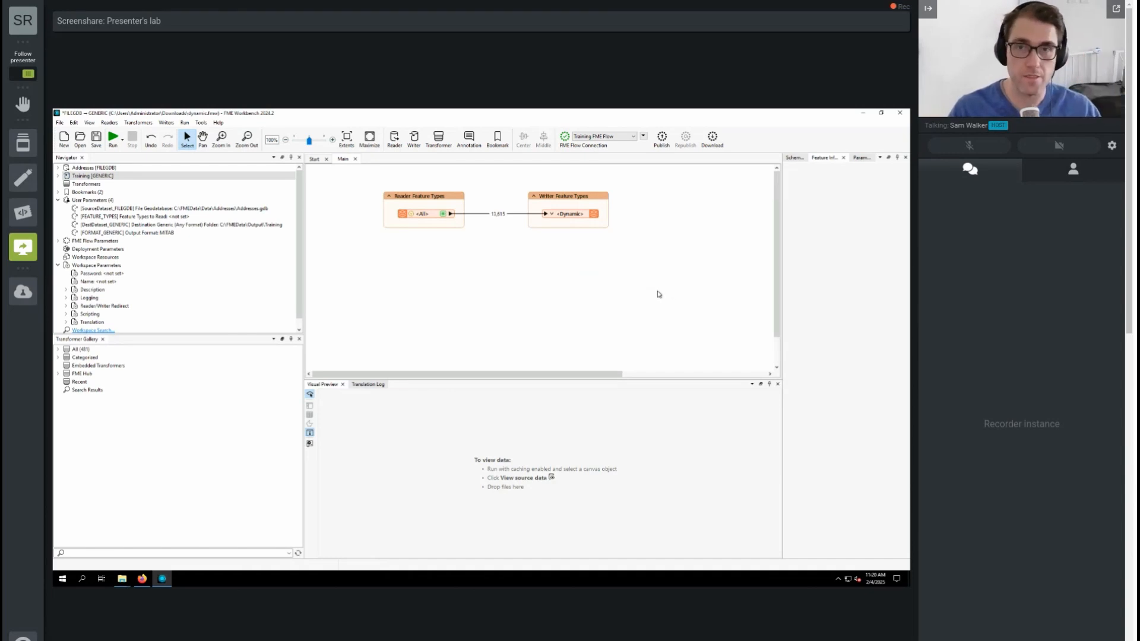
Change the writer feature type's attribute definition from Dynamic to Automatic and set its geometry to fme_any.
{"action": "double_click", "coordinate": [572, 219]}
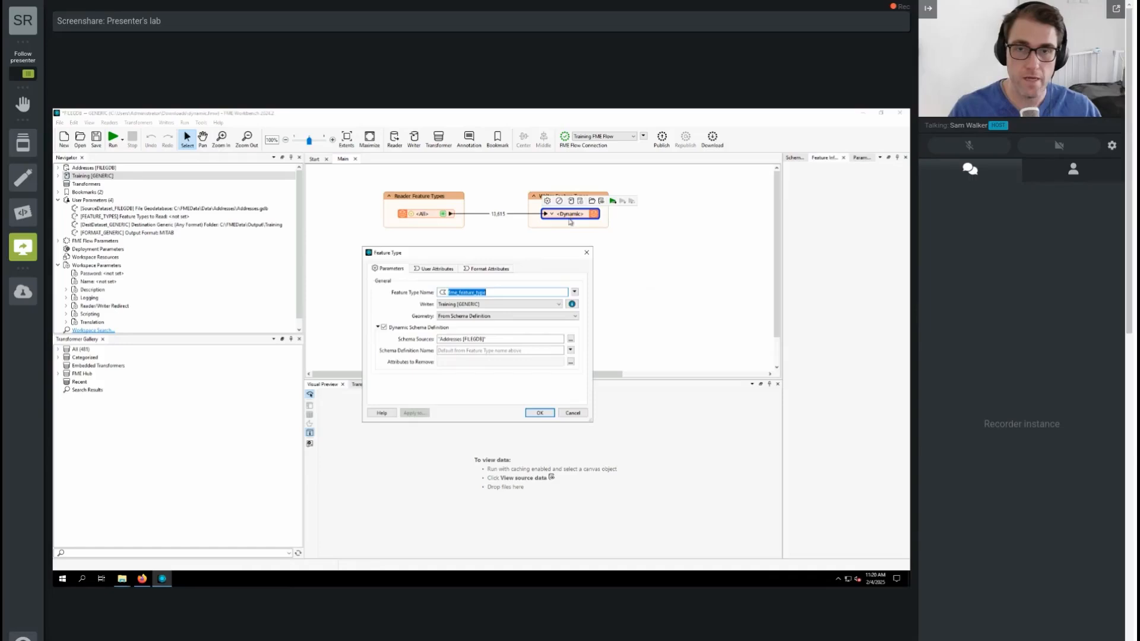
{"action": "left_click", "coordinate": [427, 270]}
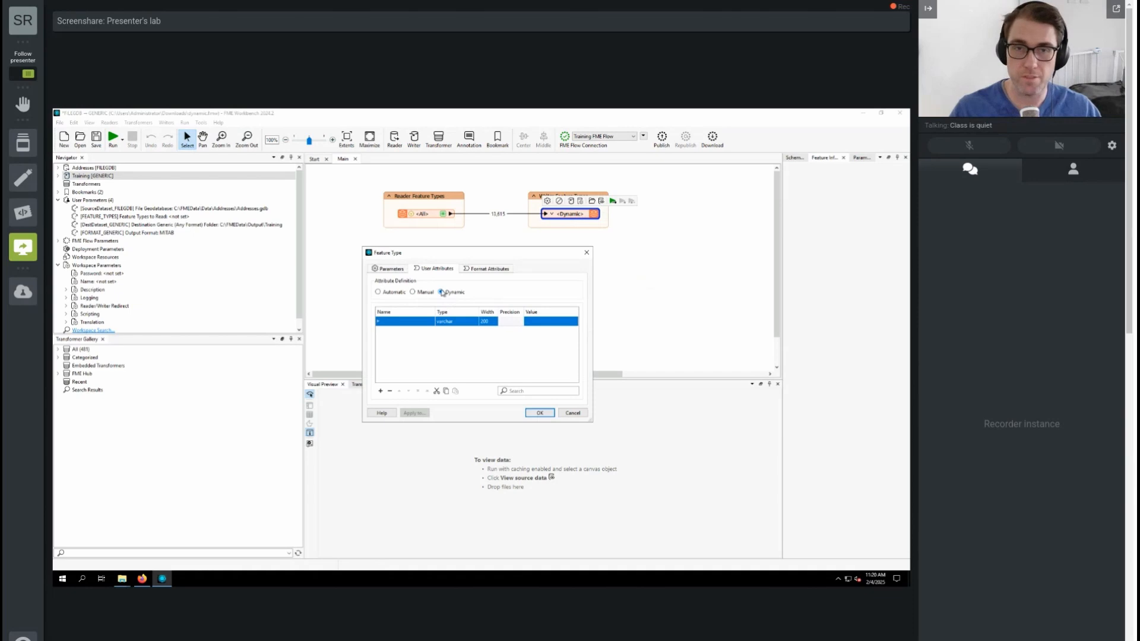
{"action": "left_click", "coordinate": [394, 292]}
{"action": "left_click", "coordinate": [393, 269]}
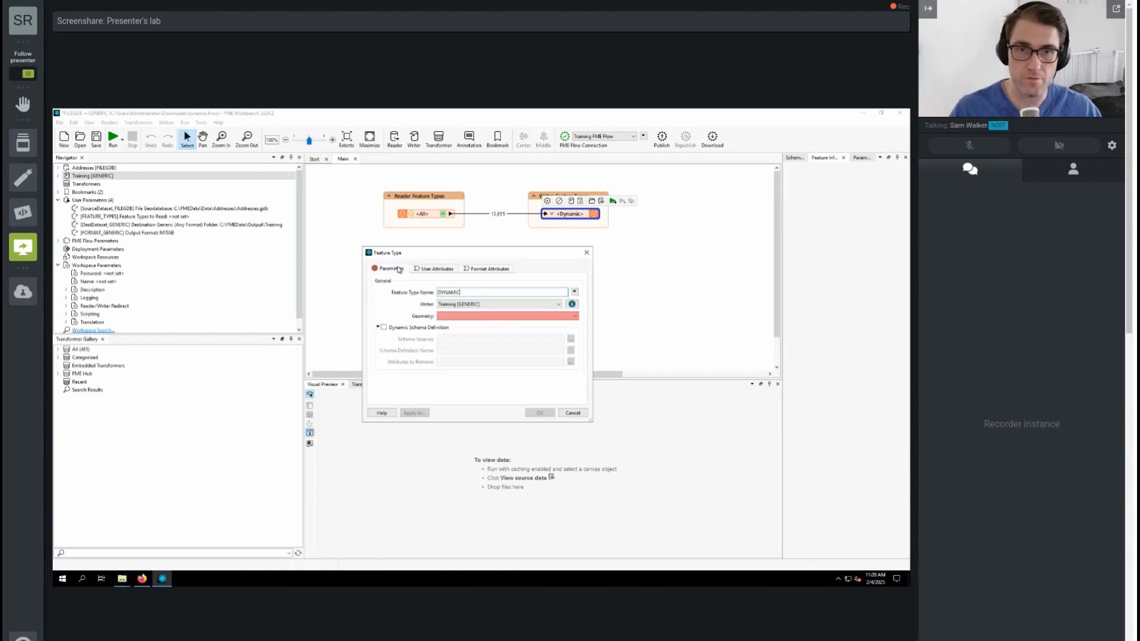
{"action": "left_click", "coordinate": [470, 316]}
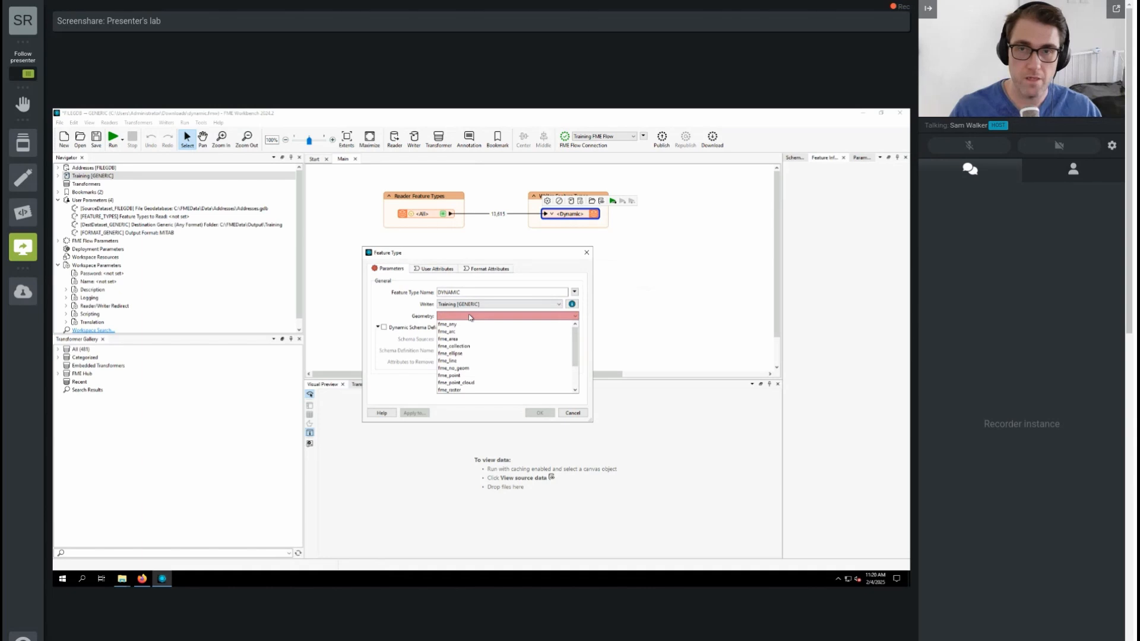
{"action": "left_click", "coordinate": [466, 325]}
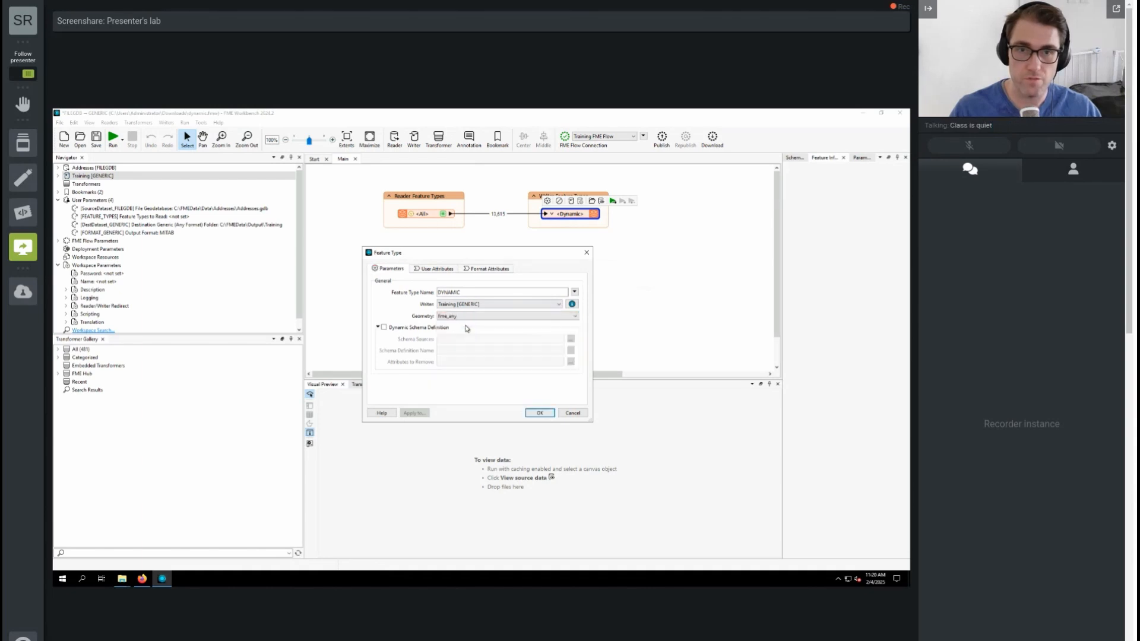
Set the writer's feature type name to the value of the fme_feature_type attribute and apply the feature type settings.
{"action": "double_click", "coordinate": [476, 291]}
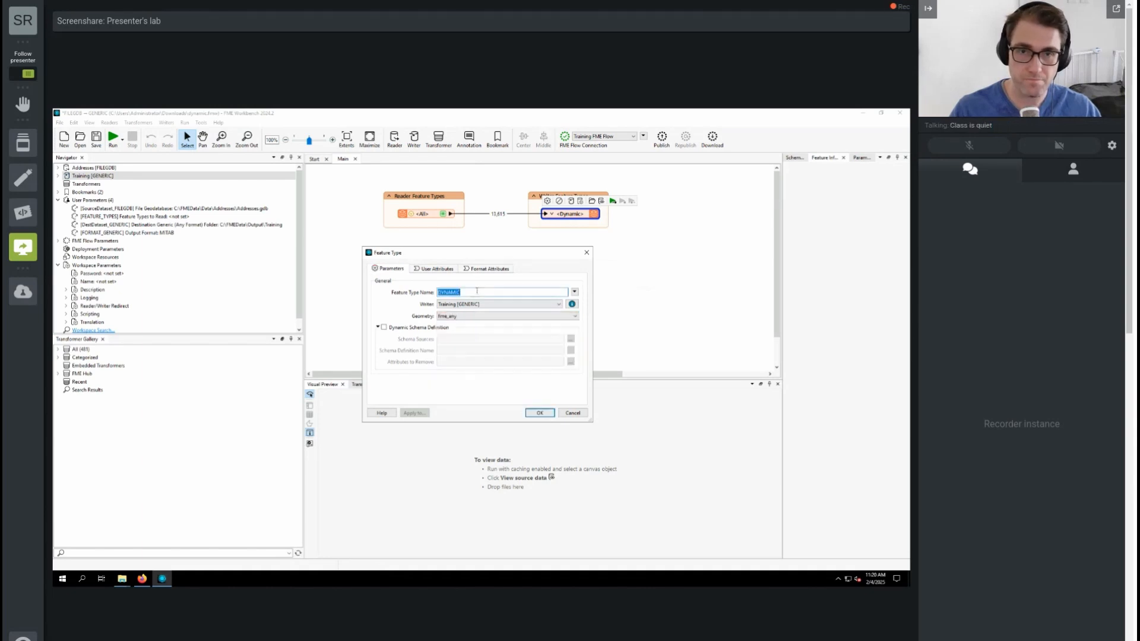
{"action": "left_click", "coordinate": [575, 292]}
{"action": "mouse_move", "coordinate": [585, 304]}
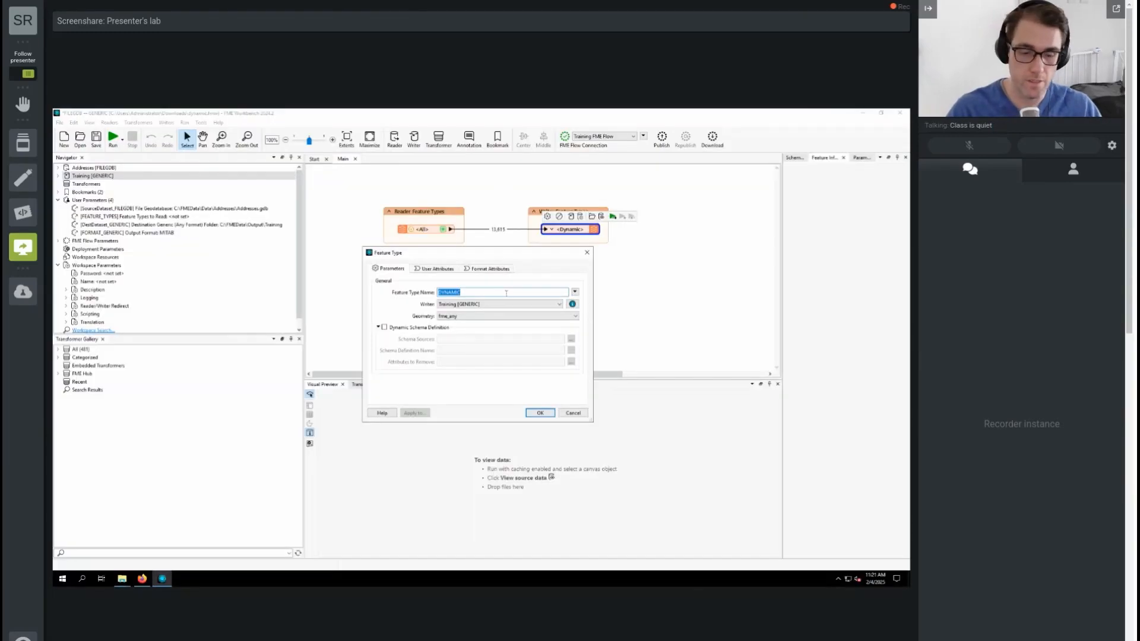
{"action": "type", "text": "fme"}
{"action": "left_click", "coordinate": [501, 301]}
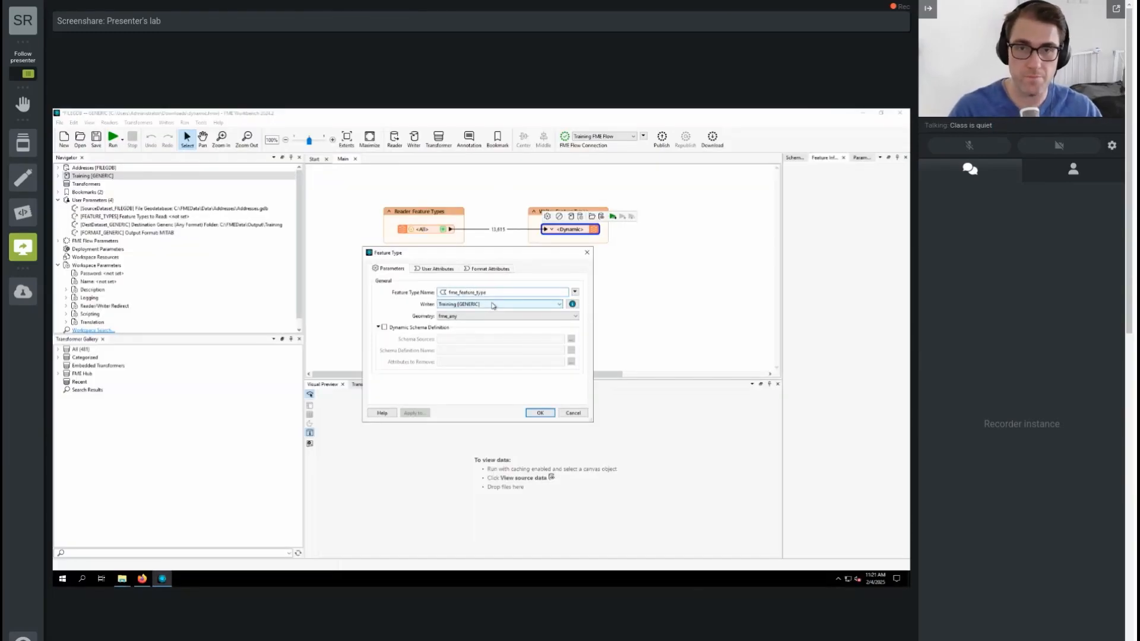
{"action": "left_click", "coordinate": [552, 412]}
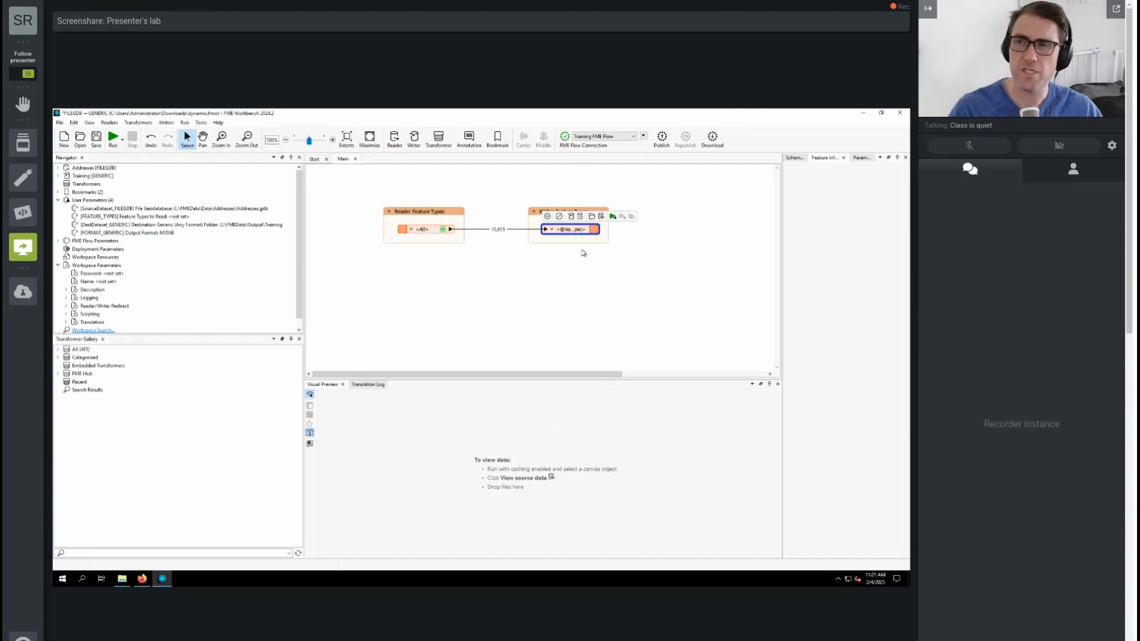
Widen the writer feature type to fit its full name and move the Writer Feature Types bookmark farther from the reader.
{"action": "left_click_drag", "start_coordinate": [610, 230], "coordinate": [653, 237]}
{"action": "left_click", "coordinate": [643, 258]}
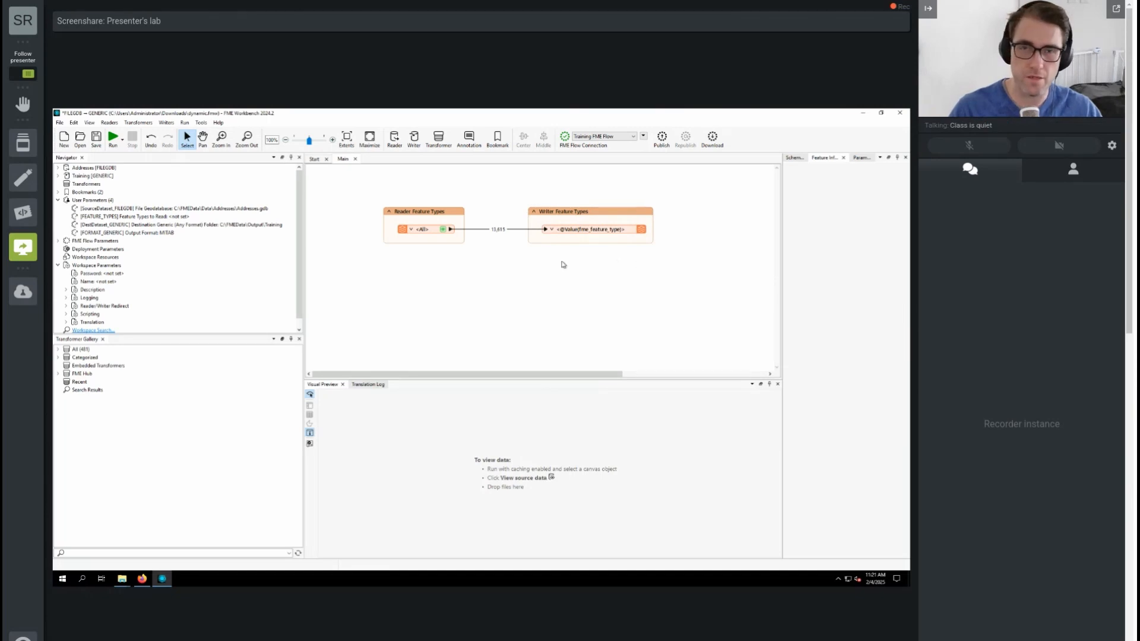
{"action": "left_click_drag", "start_coordinate": [577, 212], "coordinate": [642, 212]}
{"action": "left_click", "coordinate": [645, 264]}
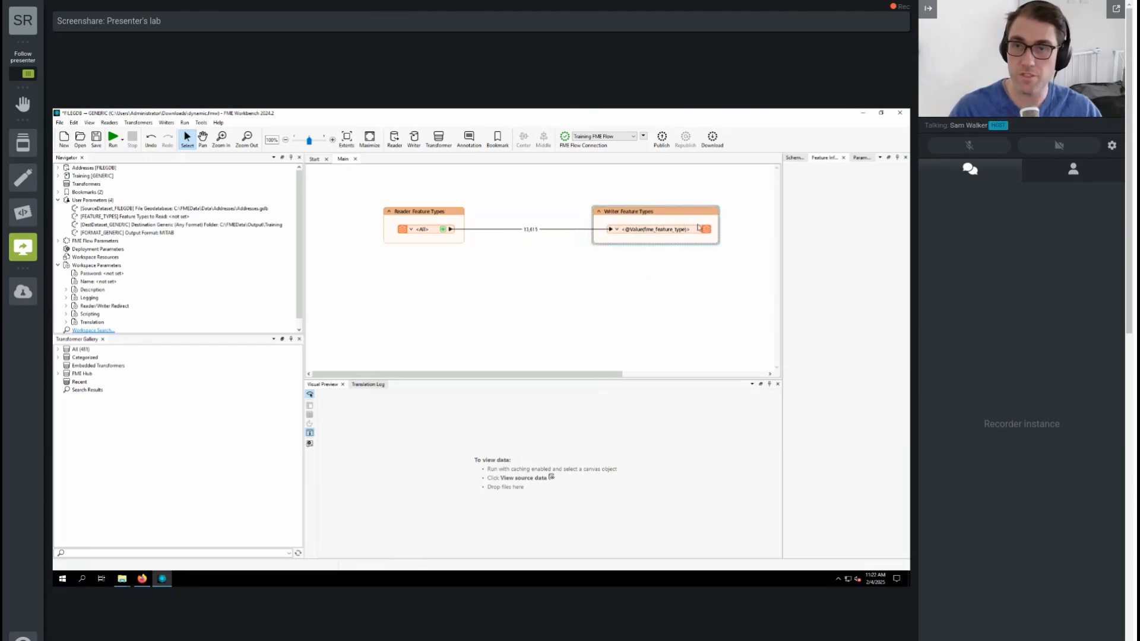
Review the writer feature type's automatically defined user attributes and close its settings.
{"action": "double_click", "coordinate": [649, 230]}
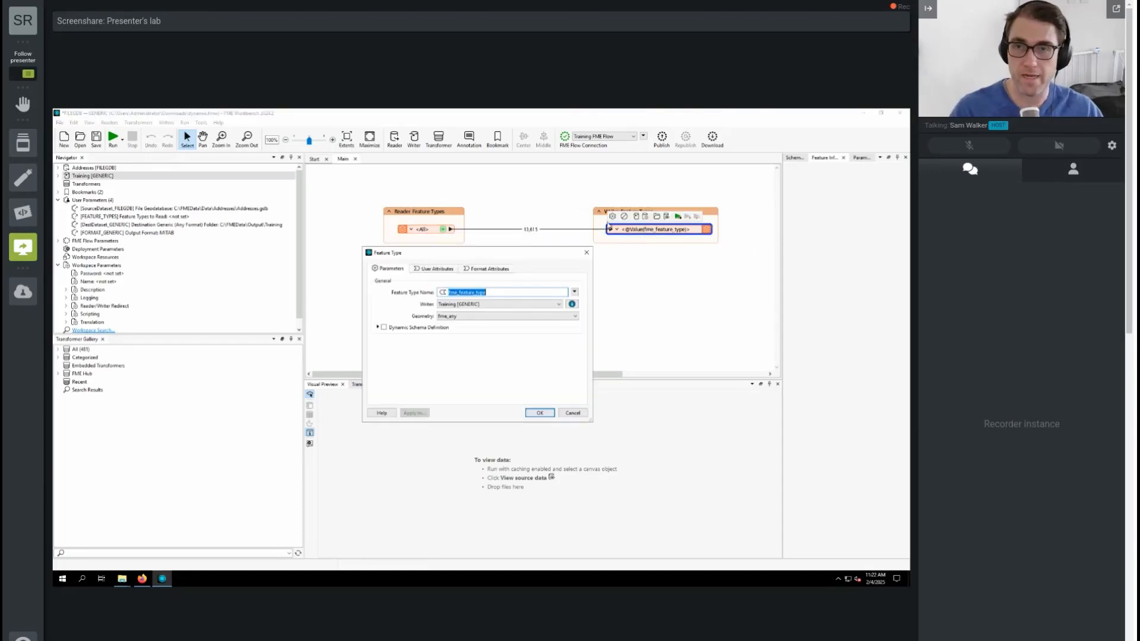
{"action": "left_click", "coordinate": [432, 270]}
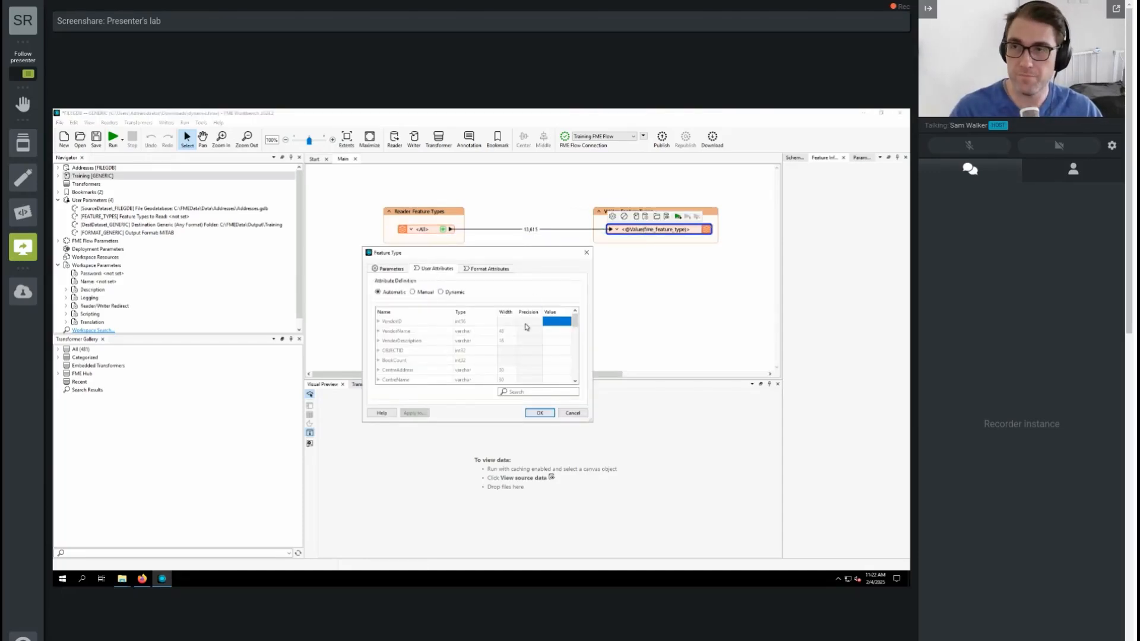
{"action": "left_click", "coordinate": [586, 252]}
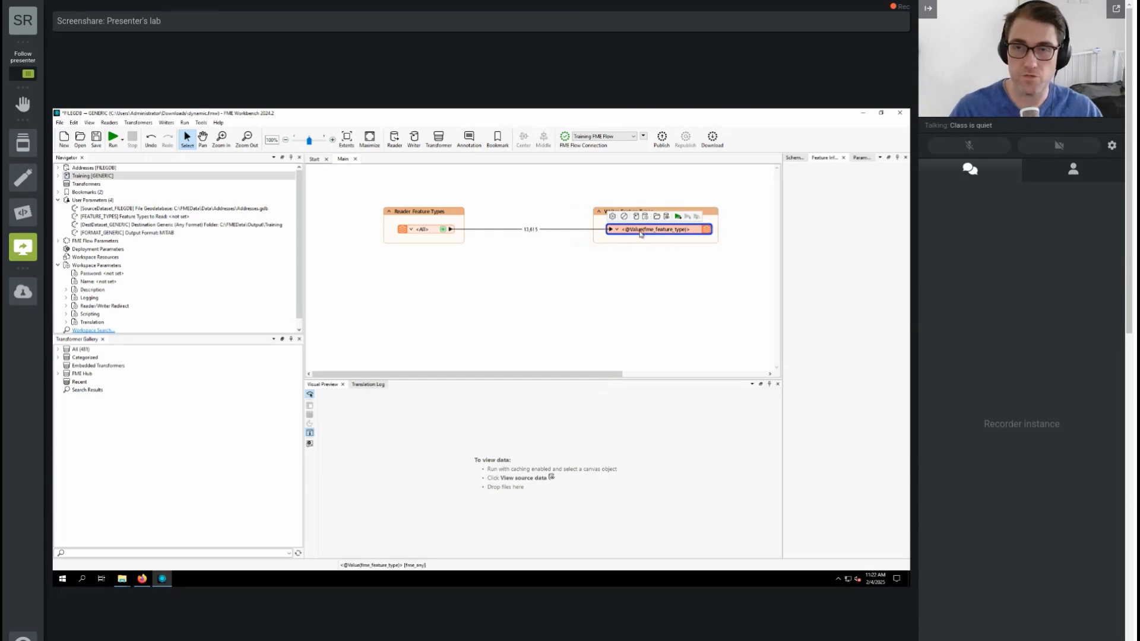
Insert an AttributeExposer transformer into the connection between the reader and writer feature types.
{"action": "left_click", "coordinate": [575, 229]}
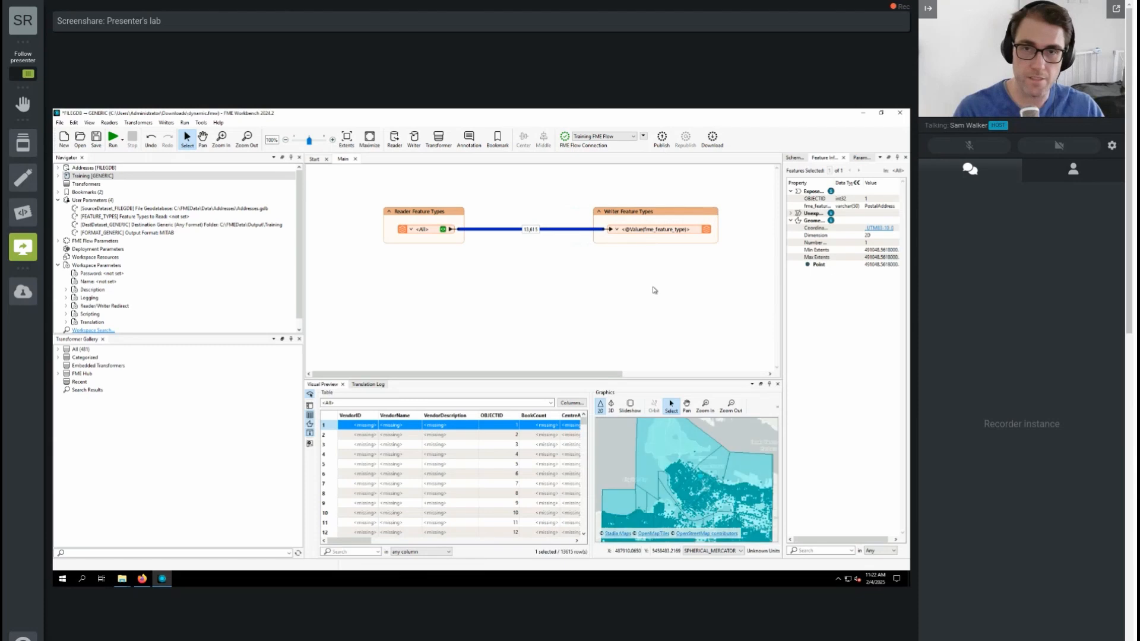
{"action": "type", "text": "uteexp"}
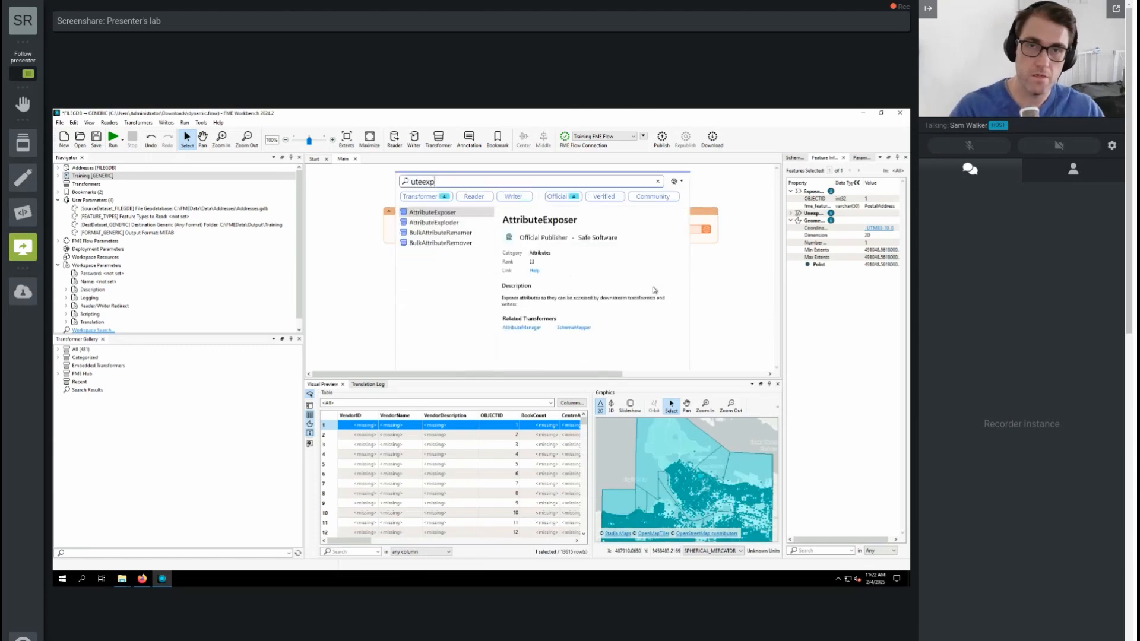
{"action": "double_click", "coordinate": [444, 212]}
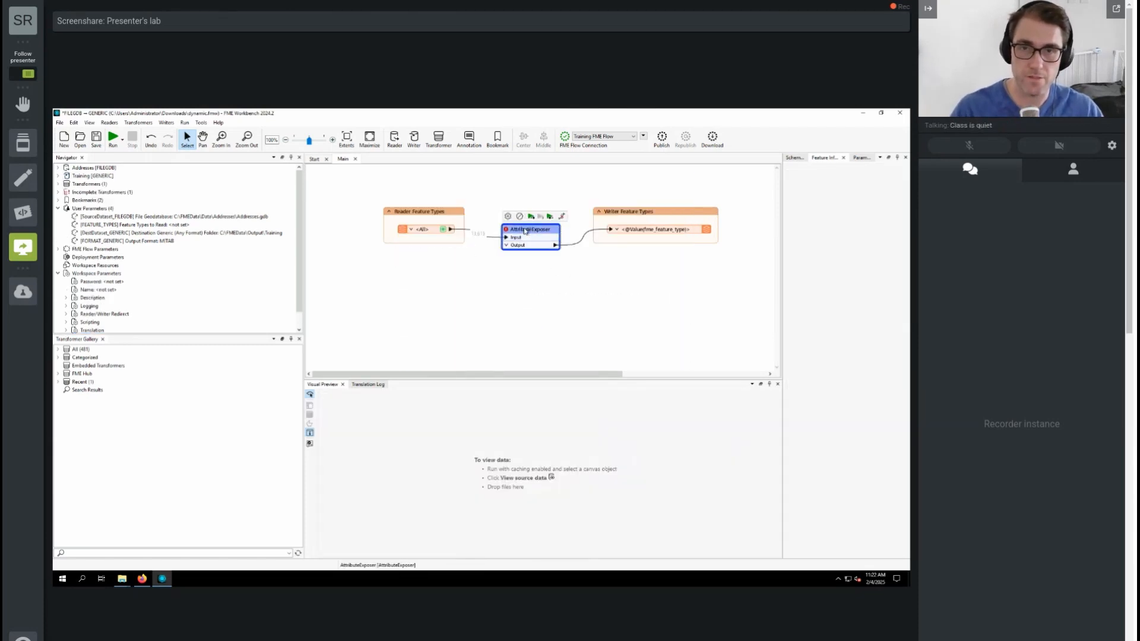
Search the AttributeExposer's attribute choices for names containing "fme" and discard its parameters.
{"action": "left_click", "coordinate": [451, 316]}
{"action": "left_click", "coordinate": [451, 316]}
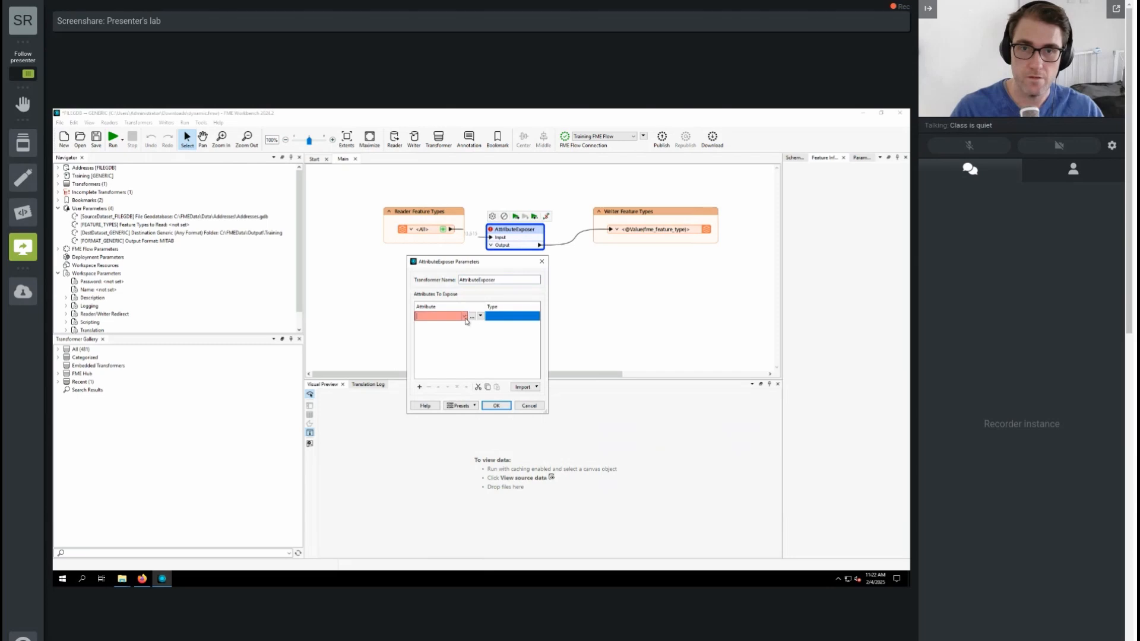
{"action": "type", "text": "fme"}
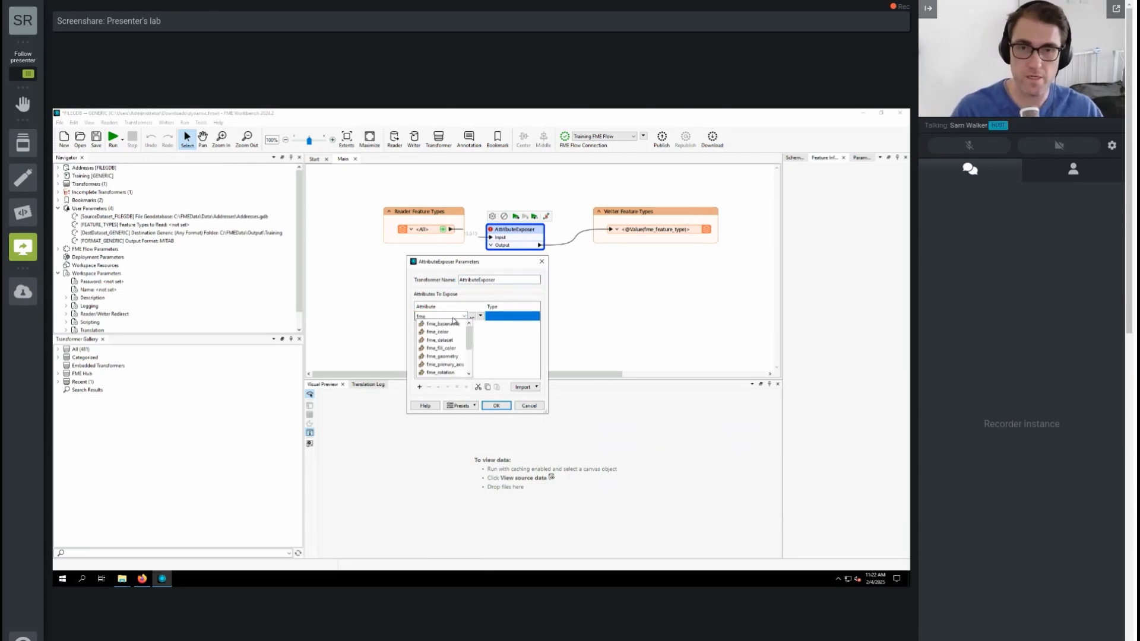
{"action": "type", "text": "_"}
{"action": "type", "text": "f"}
{"action": "key", "text": "BackSpace"}
{"action": "key", "text": "BackSpace"}
{"action": "scroll", "coordinate": [452, 324], "scroll_direction": "down", "scroll_amount": 3}
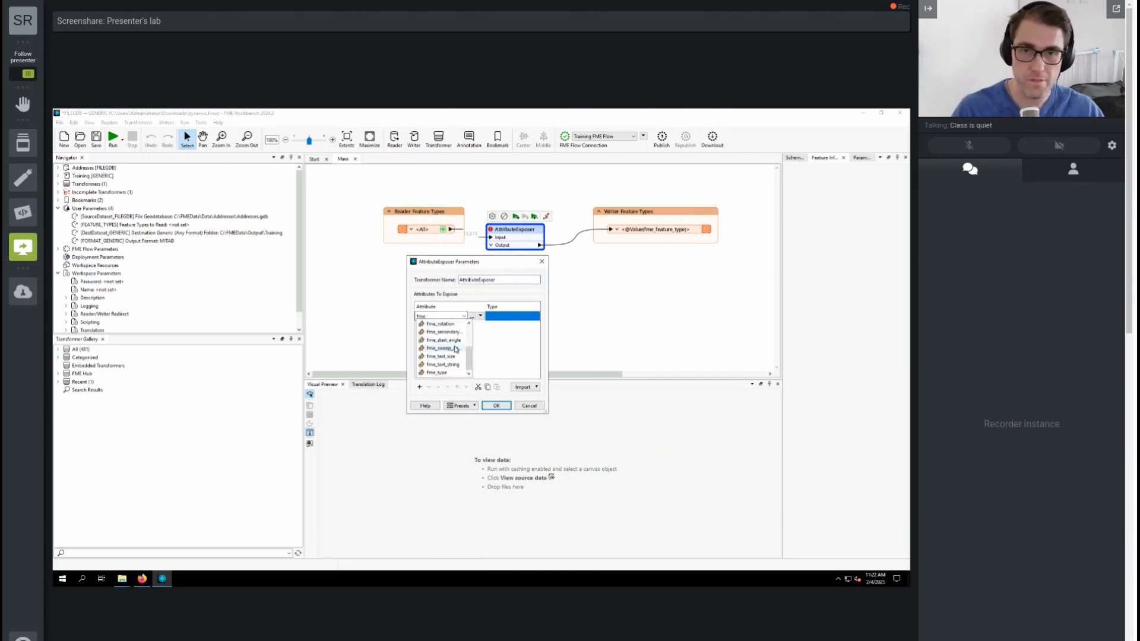
{"action": "left_click", "coordinate": [542, 262]}
{"action": "left_click", "coordinate": [542, 262]}
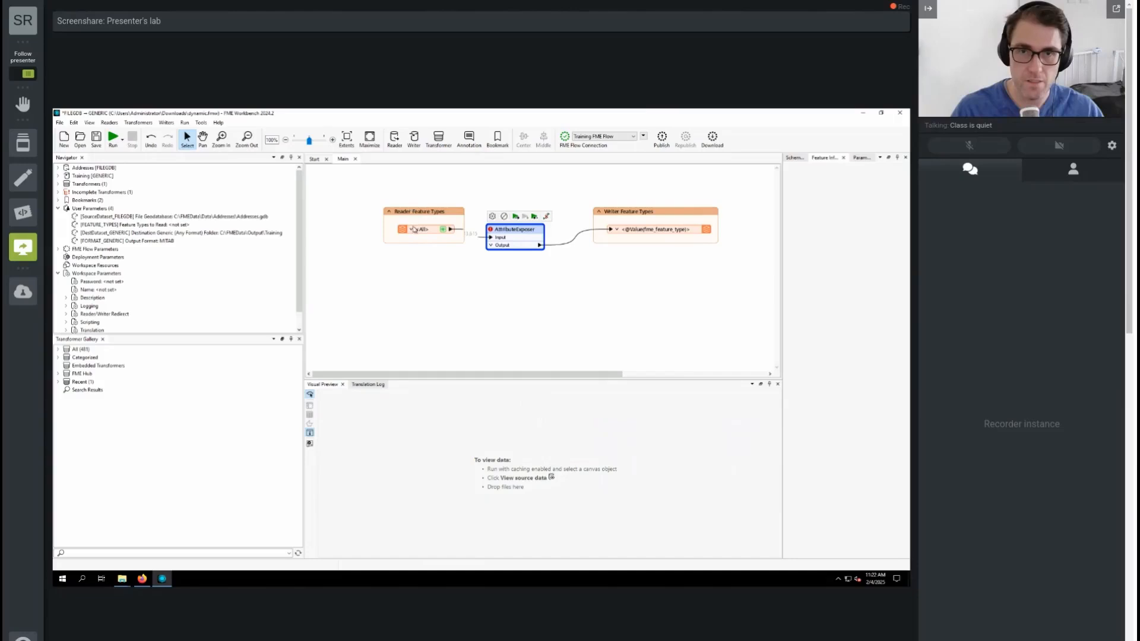
Expand the reader feature type's attributes and locate fme_feature_type in the list.
{"action": "left_click", "coordinate": [411, 230]}
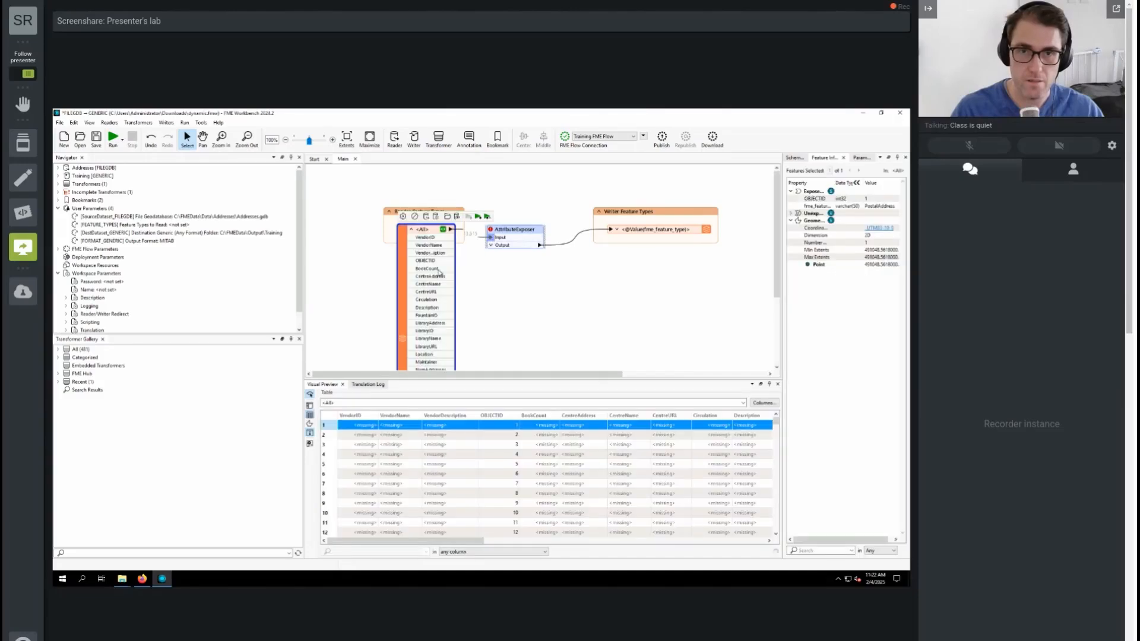
{"action": "scroll", "coordinate": [503, 303], "scroll_direction": "down", "scroll_amount": 3}
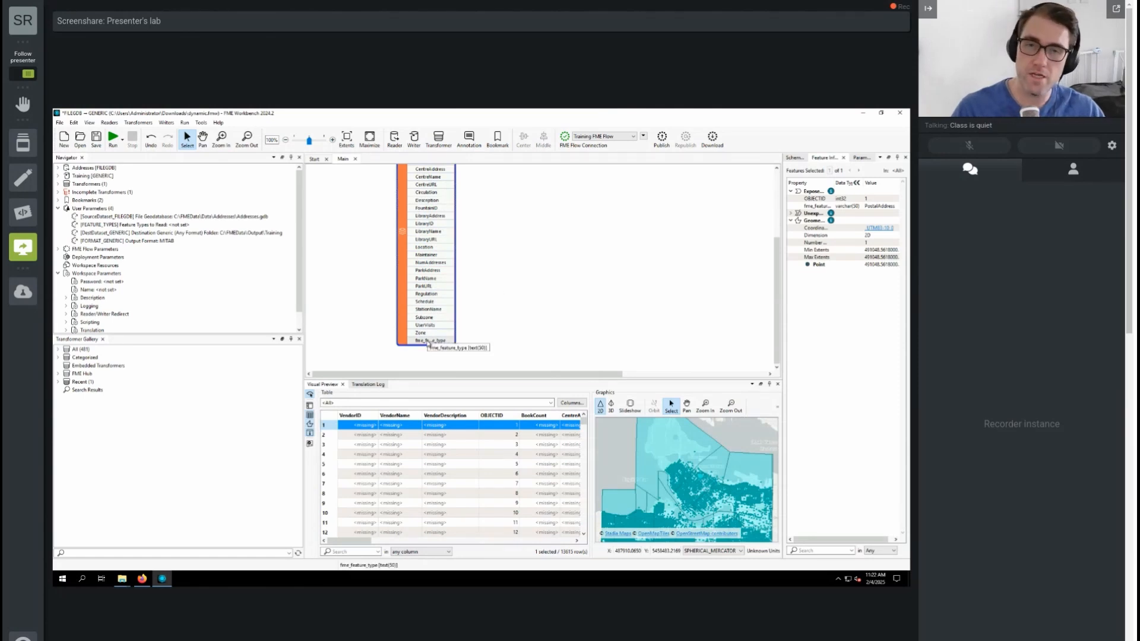
{"action": "scroll", "coordinate": [555, 297], "scroll_direction": "up", "scroll_amount": 3}
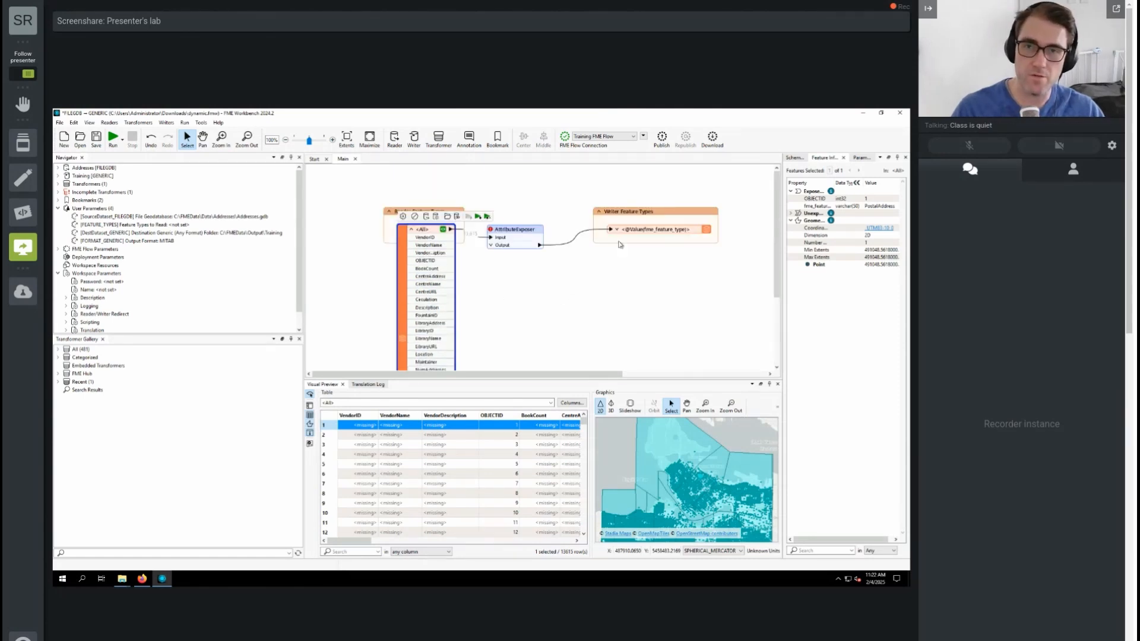
Review the attributes available for the writer's feature type name, pick fme_feature_type, and close the settings.
{"action": "double_click", "coordinate": [637, 235]}
{"action": "left_click", "coordinate": [574, 292]}
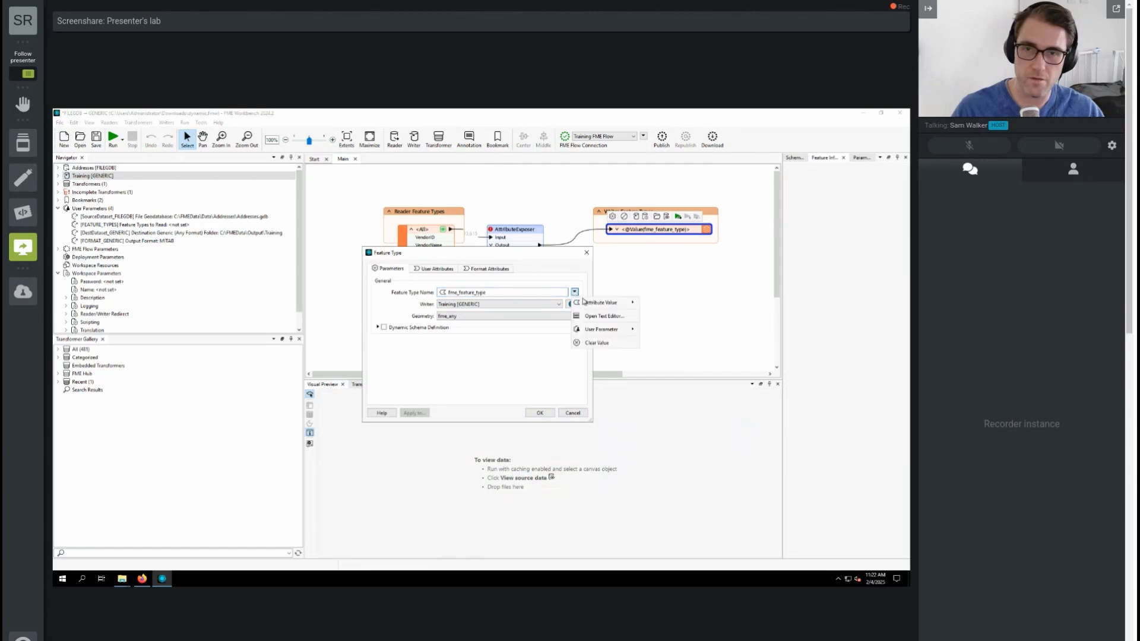
{"action": "mouse_move", "coordinate": [588, 303]}
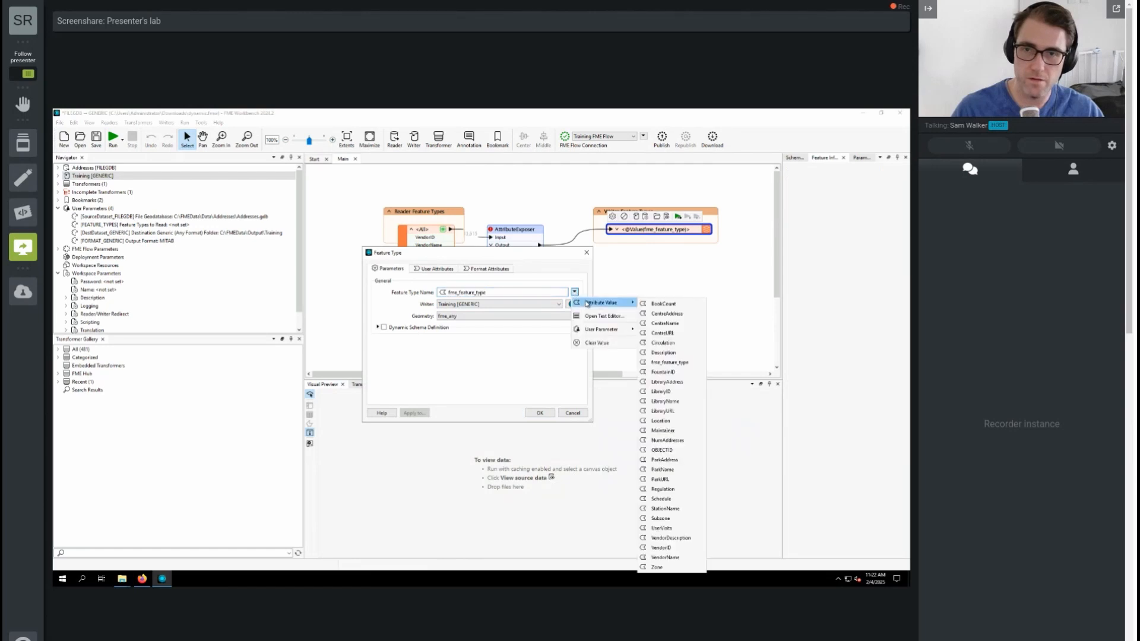
{"action": "left_click", "coordinate": [684, 367]}
{"action": "left_click", "coordinate": [578, 254]}
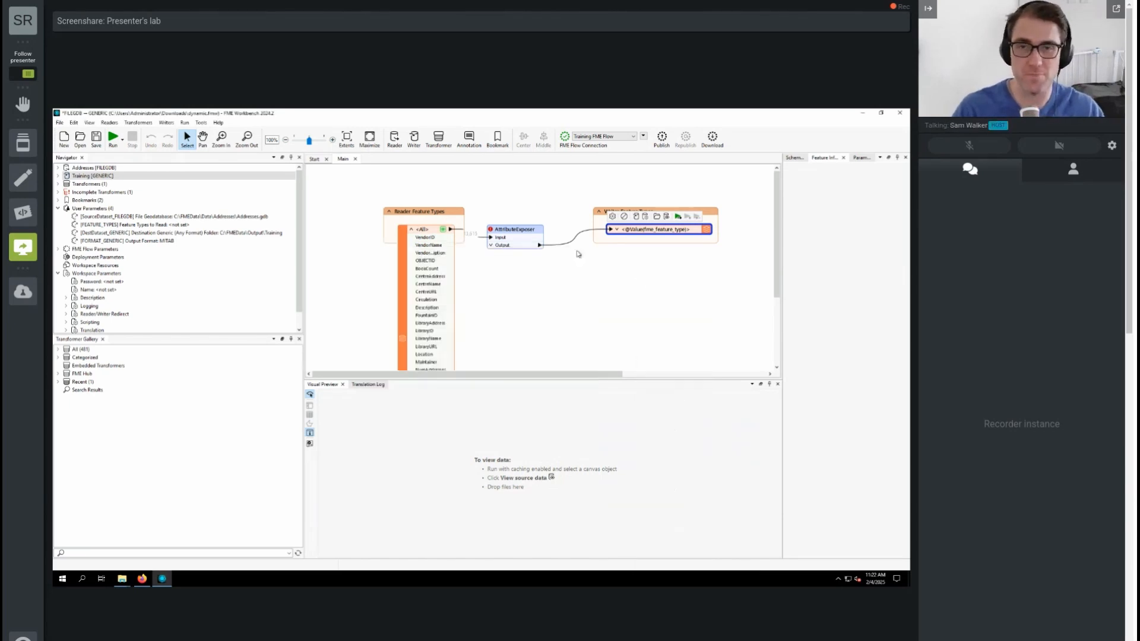
Delete the AttributeExposer so the reader feature type connects directly to the writer feature type.
{"action": "left_click", "coordinate": [546, 243]}
{"action": "key", "text": "Delete"}
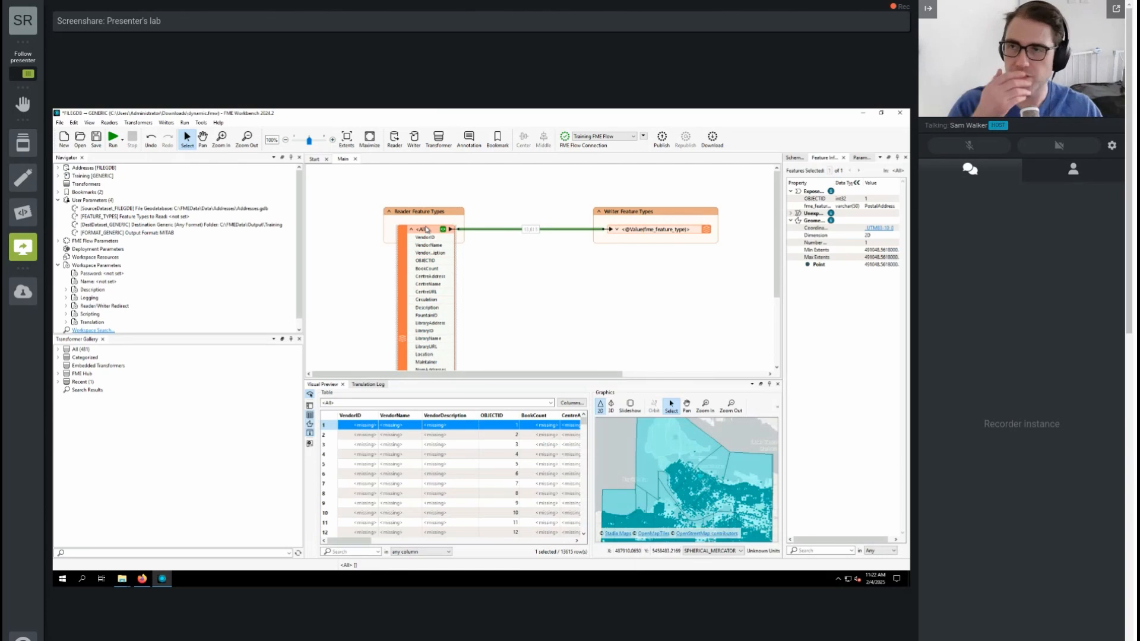
Examine the fme_feature_type attribute on the reader feature type and its values through to the last rows of the data preview table.
{"action": "mouse_move", "coordinate": [427, 229]}
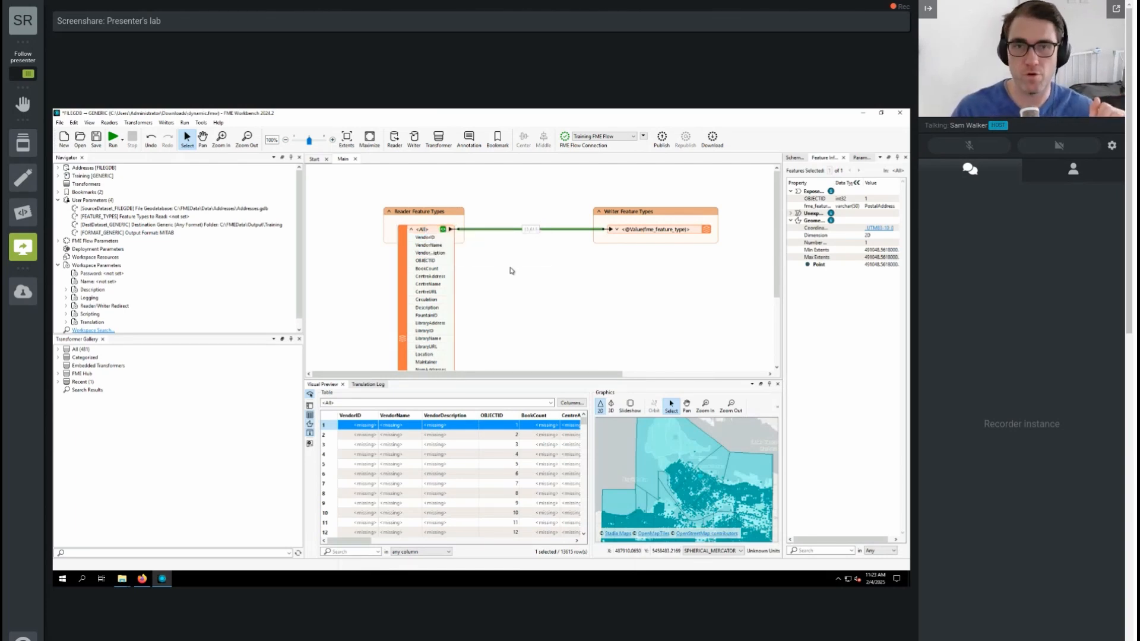
{"action": "scroll", "coordinate": [511, 272], "scroll_direction": "down", "scroll_amount": 3}
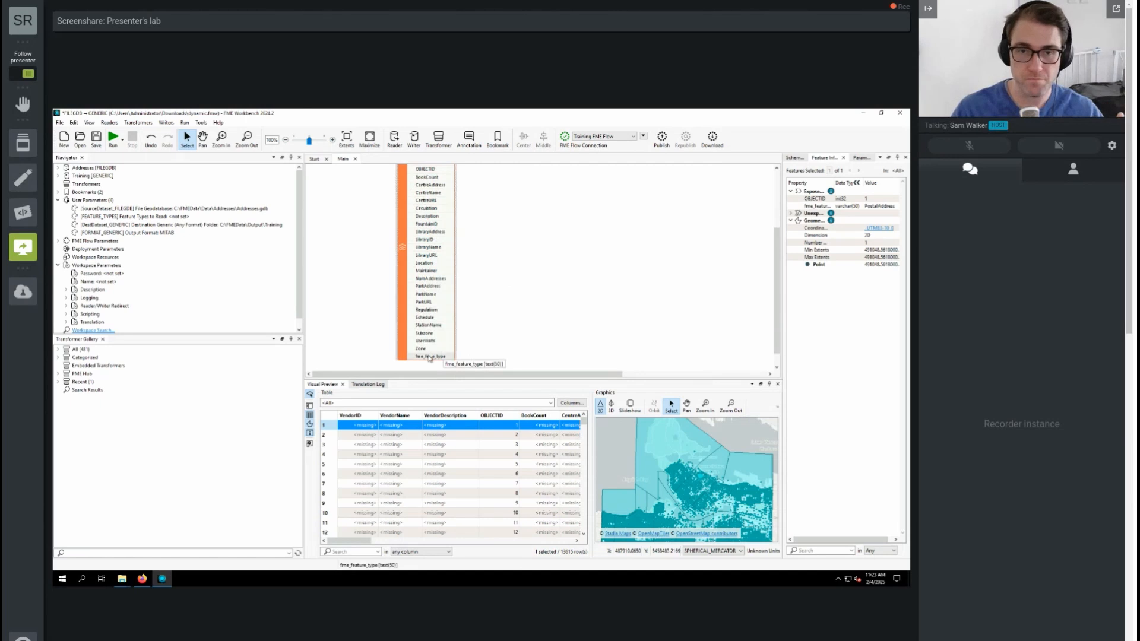
{"action": "scroll", "coordinate": [506, 289], "scroll_direction": "up", "scroll_amount": 3}
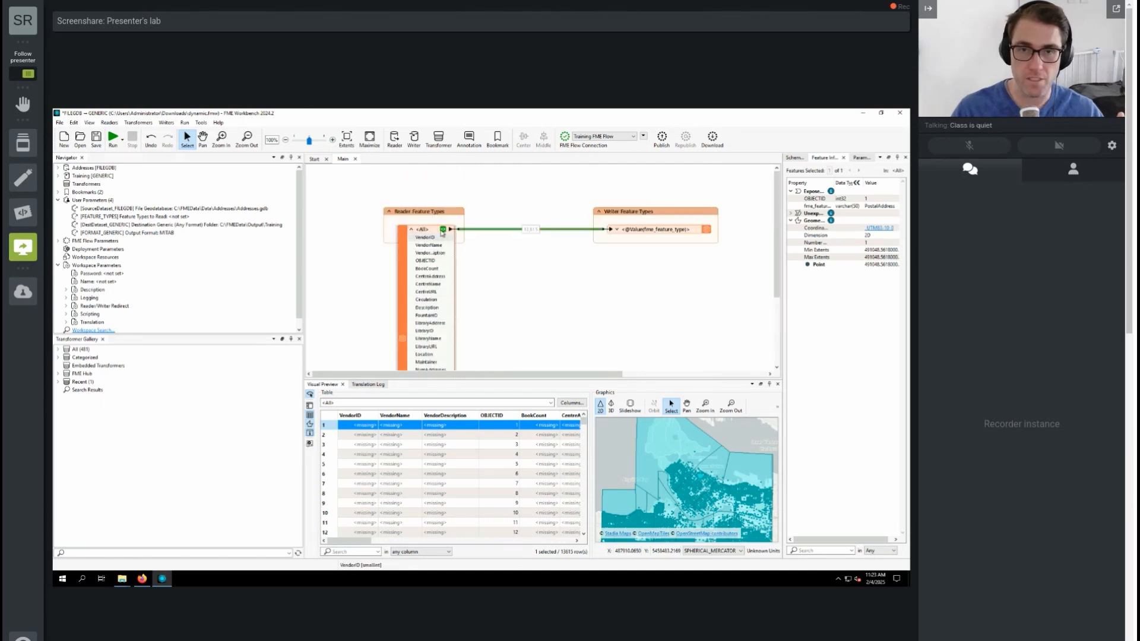
{"action": "left_click_drag", "start_coordinate": [357, 541], "coordinate": [569, 540]}
{"action": "scroll", "coordinate": [561, 454], "scroll_direction": "down", "scroll_amount": 5}
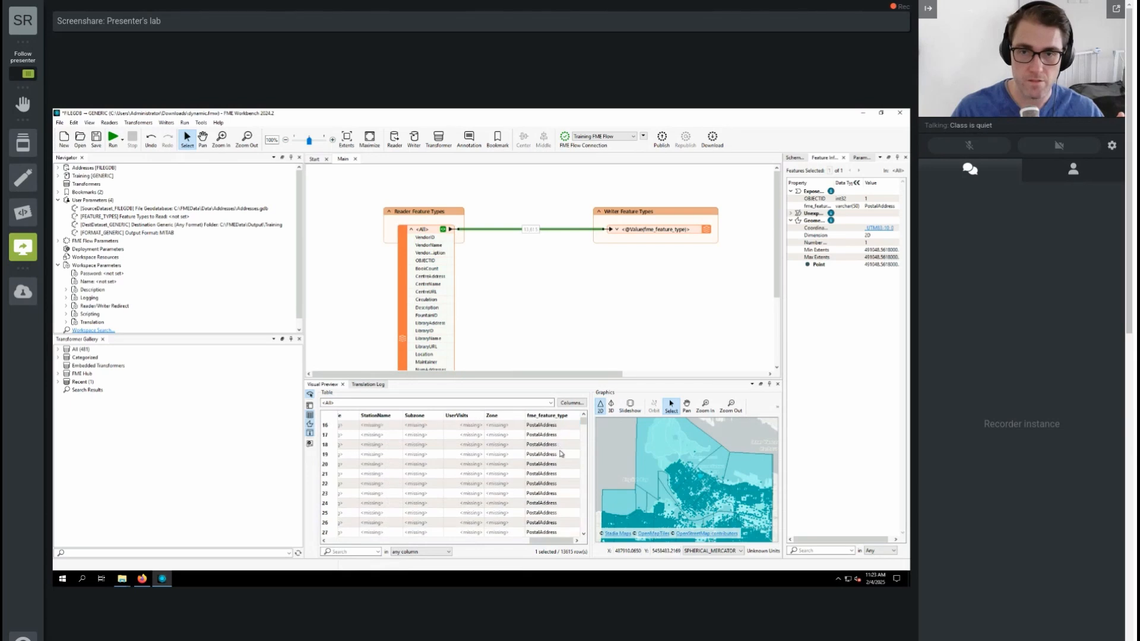
{"action": "scroll", "coordinate": [560, 452], "scroll_direction": "down", "scroll_amount": 10}
{"action": "left_click_drag", "start_coordinate": [584, 422], "coordinate": [585, 539]}
{"action": "left_click", "coordinate": [557, 496]}
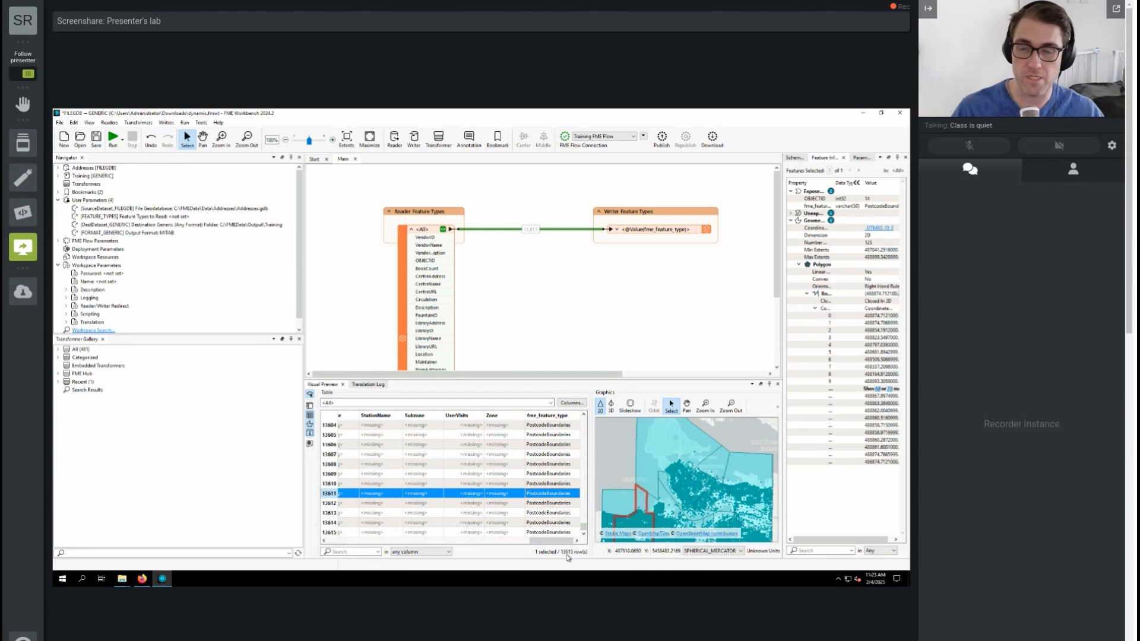
{"action": "left_click_drag", "start_coordinate": [584, 530], "coordinate": [584, 526]}
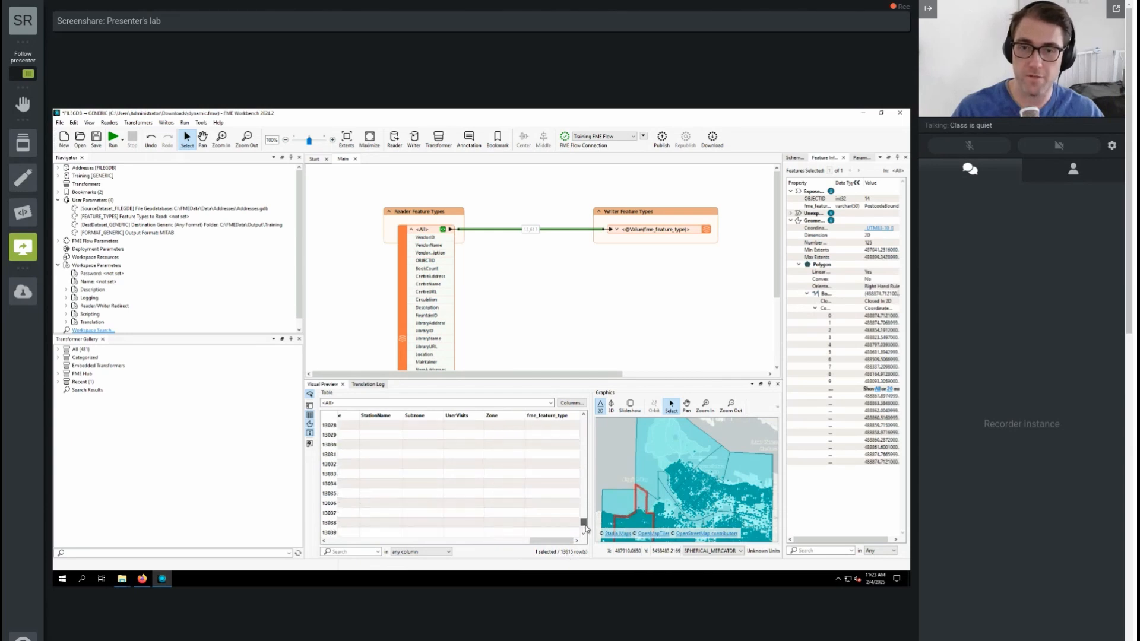
{"action": "scroll", "coordinate": [561, 495], "scroll_direction": "down", "scroll_amount": 15}
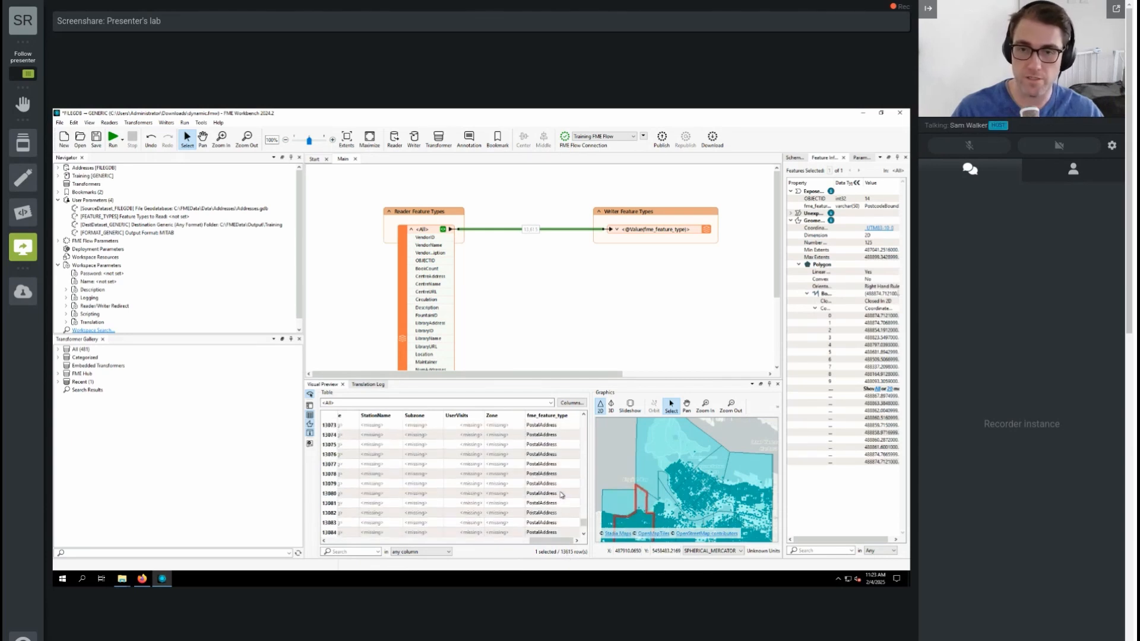
{"action": "scroll", "coordinate": [552, 503], "scroll_direction": "down", "scroll_amount": 20}
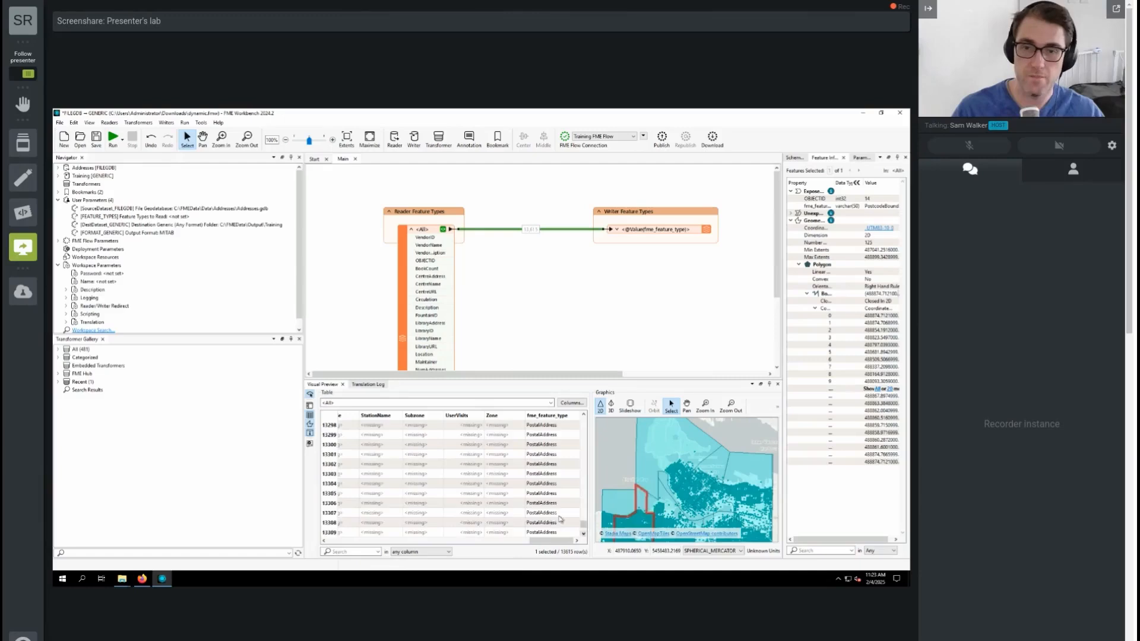
{"action": "scroll", "coordinate": [561, 517], "scroll_direction": "down", "scroll_amount": 10}
{"action": "left_click_drag", "start_coordinate": [584, 525], "coordinate": [584, 539]}
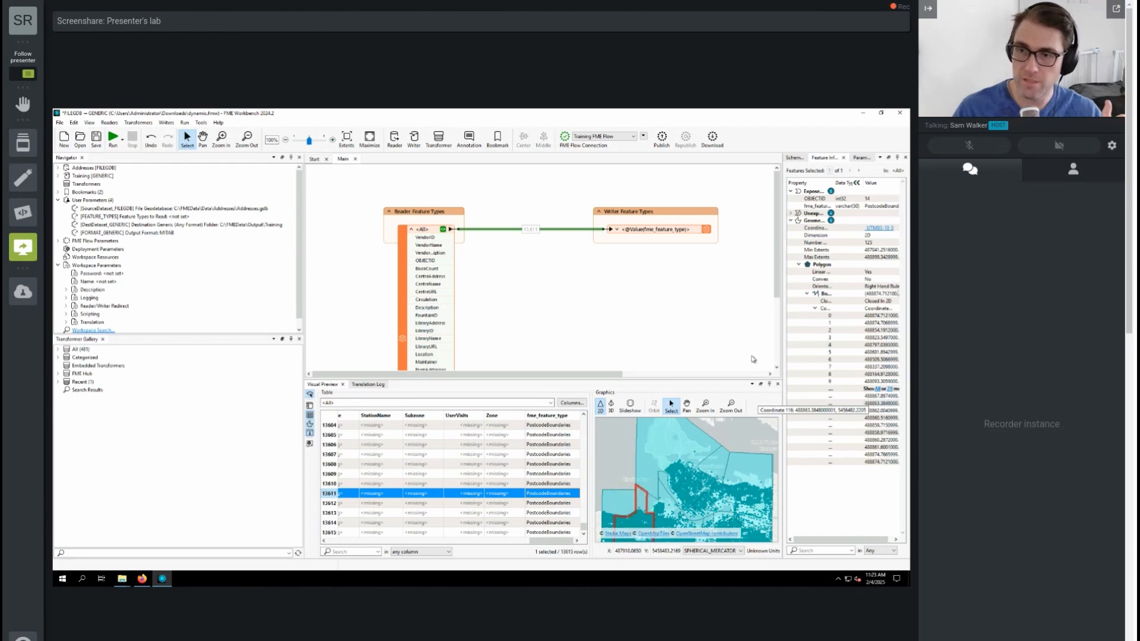
{"action": "left_click", "coordinate": [711, 361]}
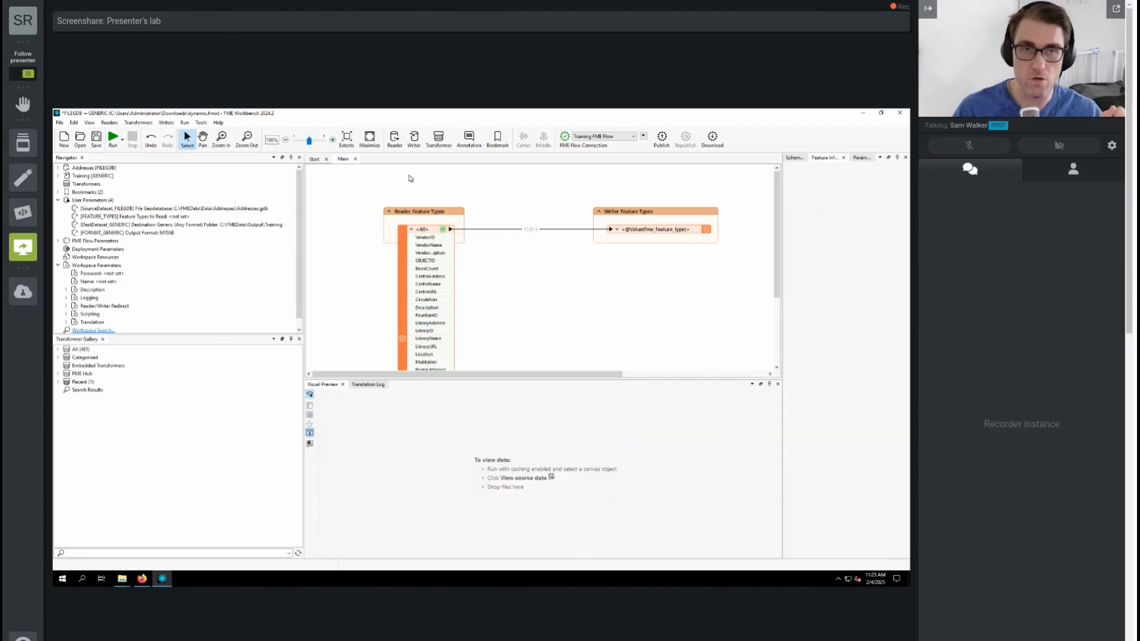
Show the Start page and locate the Generate Workspace command among the file commands.
{"action": "left_click", "coordinate": [316, 159]}
{"action": "left_click", "coordinate": [60, 122]}
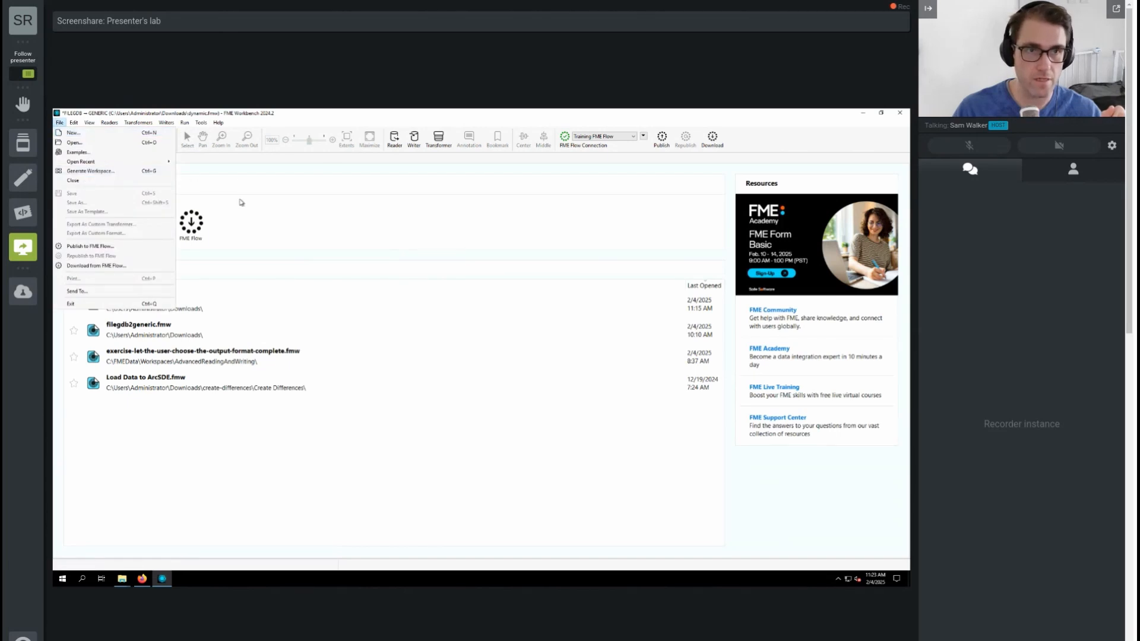
{"action": "left_click", "coordinate": [254, 222]}
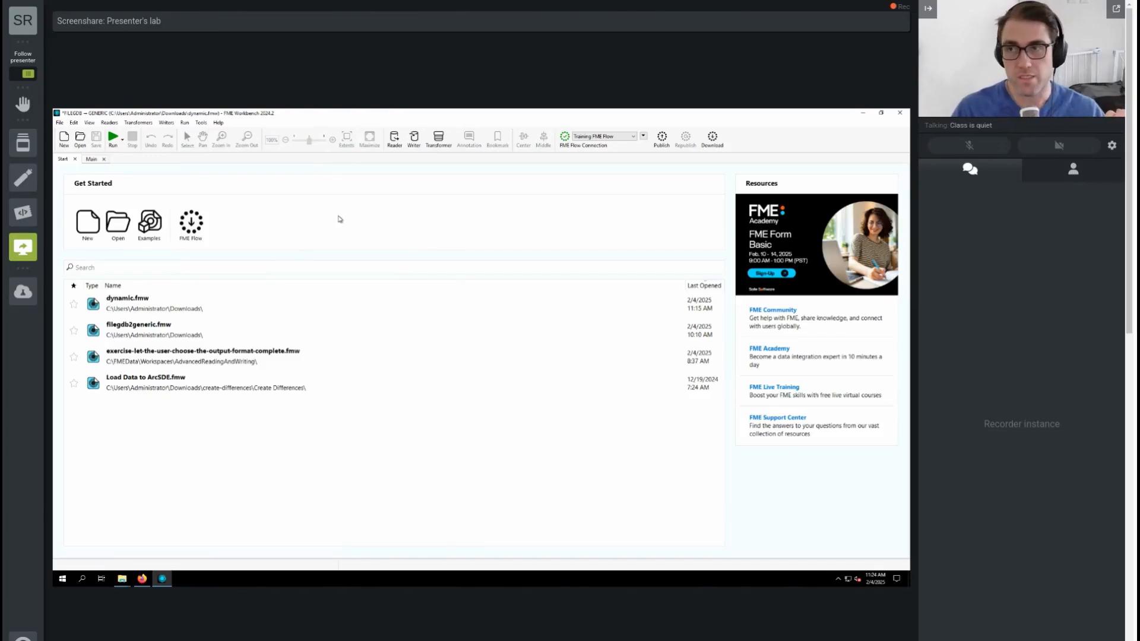
{"action": "left_click", "coordinate": [60, 123]}
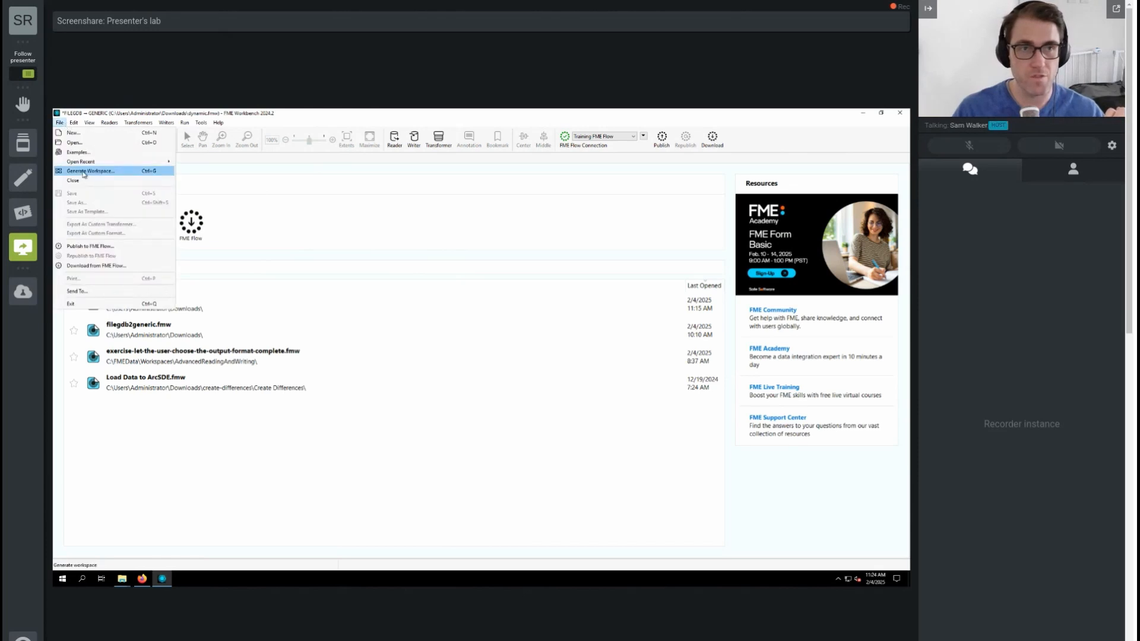
{"action": "left_click", "coordinate": [260, 222]}
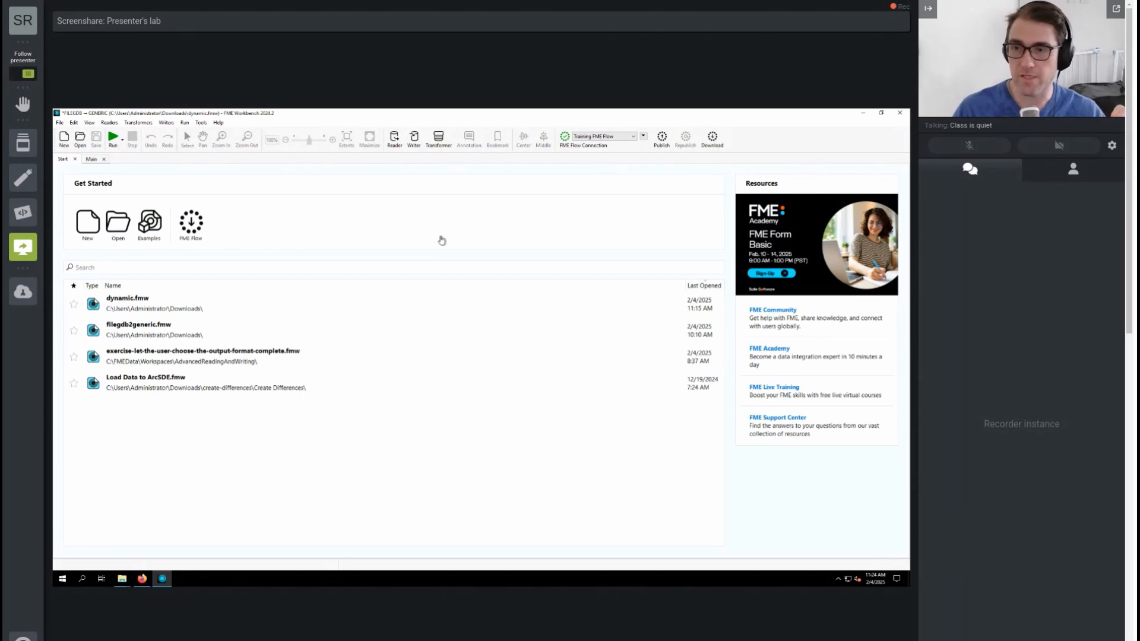
{"action": "left_click", "coordinate": [60, 123]}
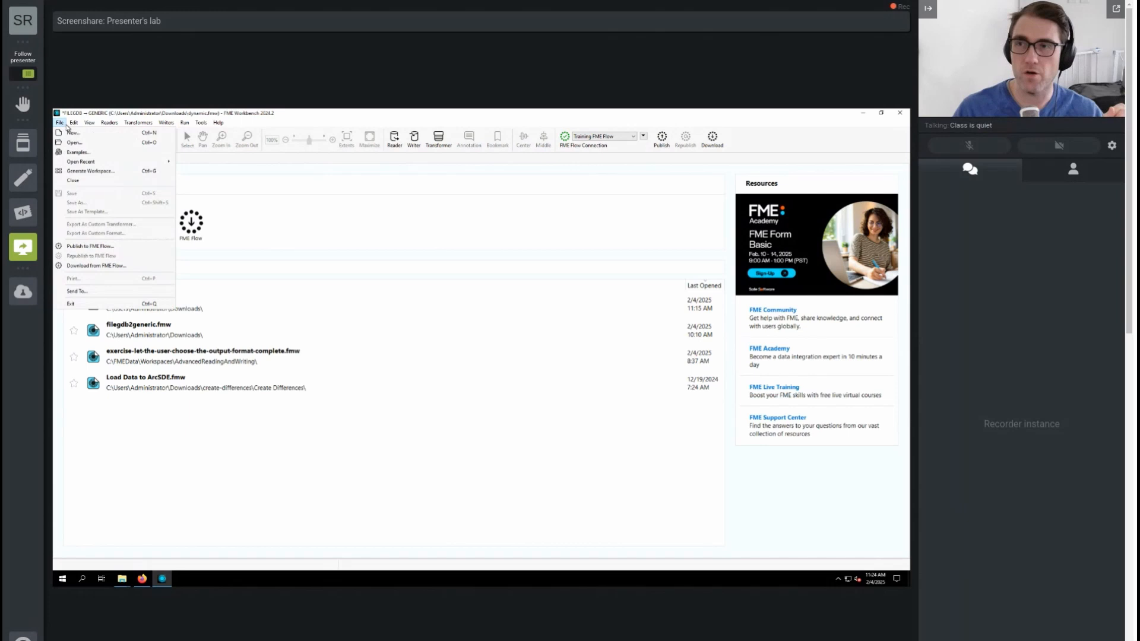
{"action": "left_click", "coordinate": [319, 255]}
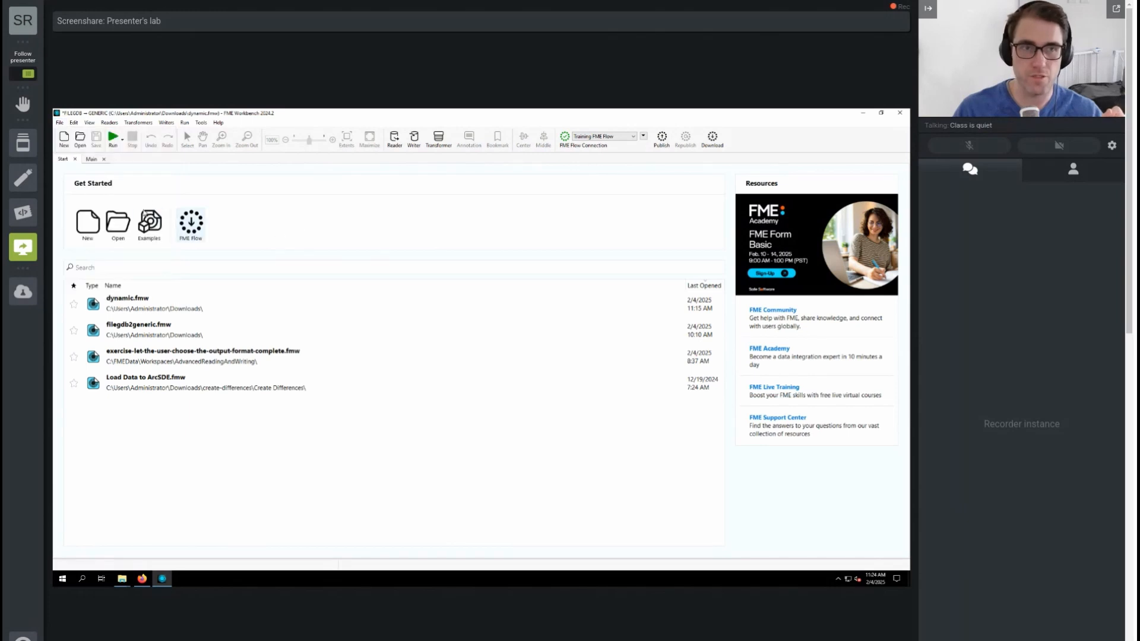
{"action": "left_click", "coordinate": [60, 122]}
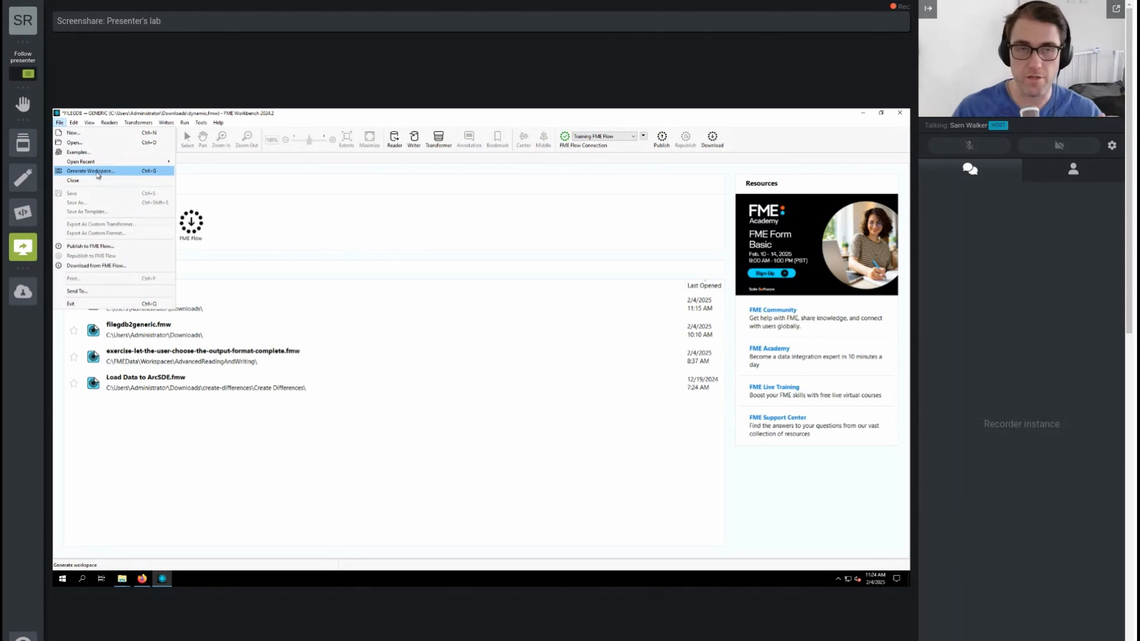
{"action": "left_click", "coordinate": [339, 208]}
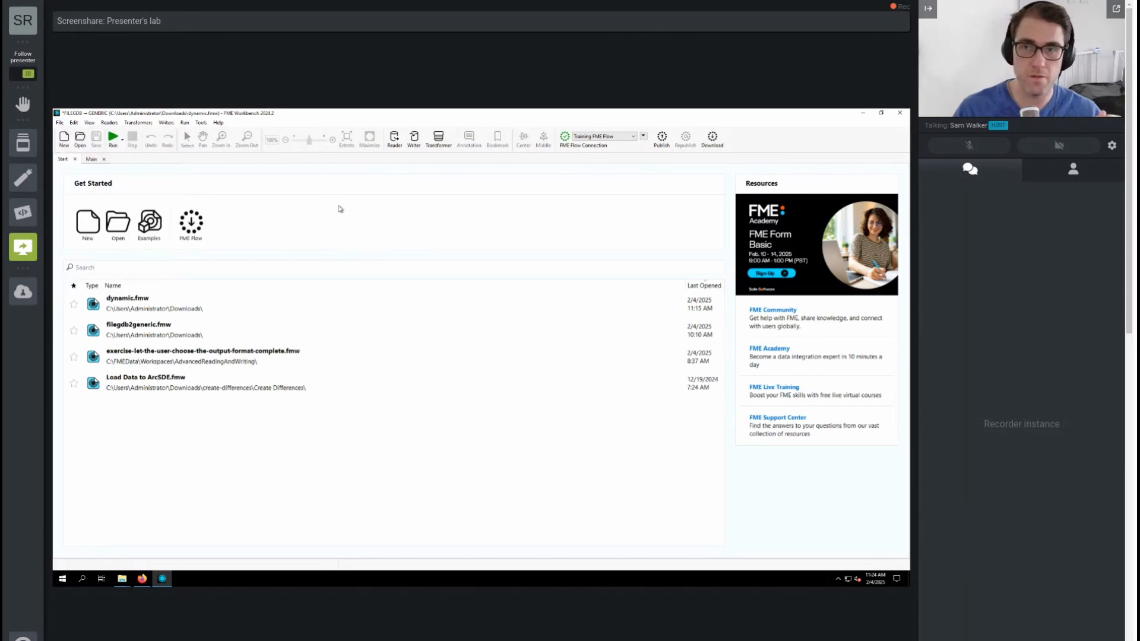